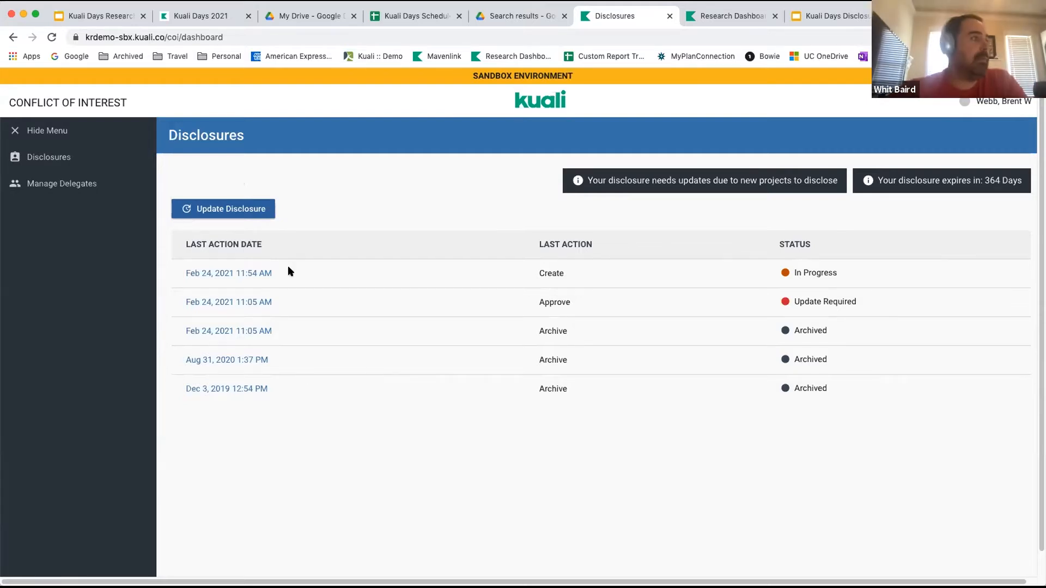
Start updating the annual disclosure, review the introduction, and advance through the Research Form to the General Form.
click(252, 209)
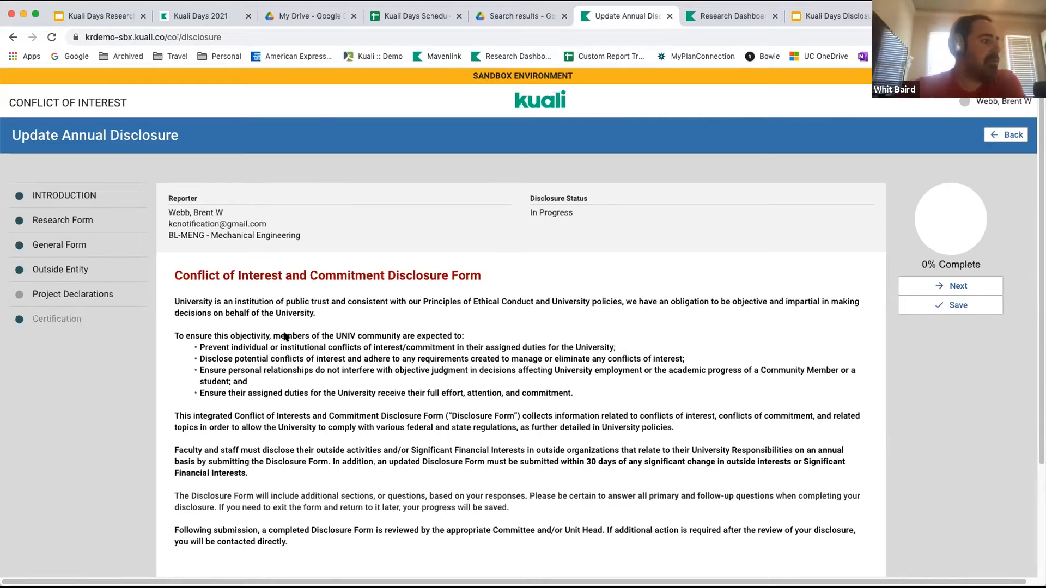
scroll(284, 335, down, 3)
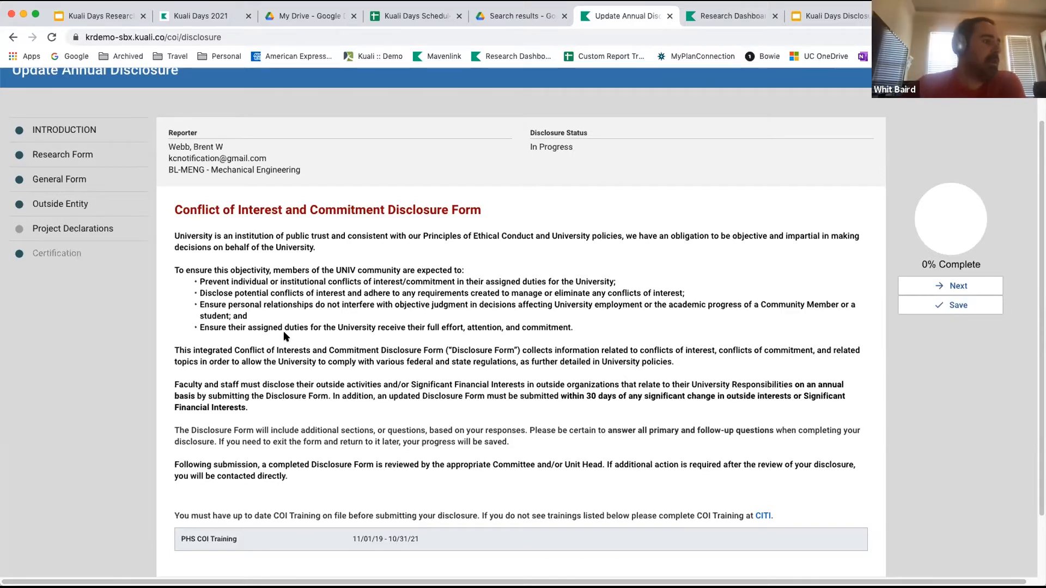
scroll(284, 336, down, 3)
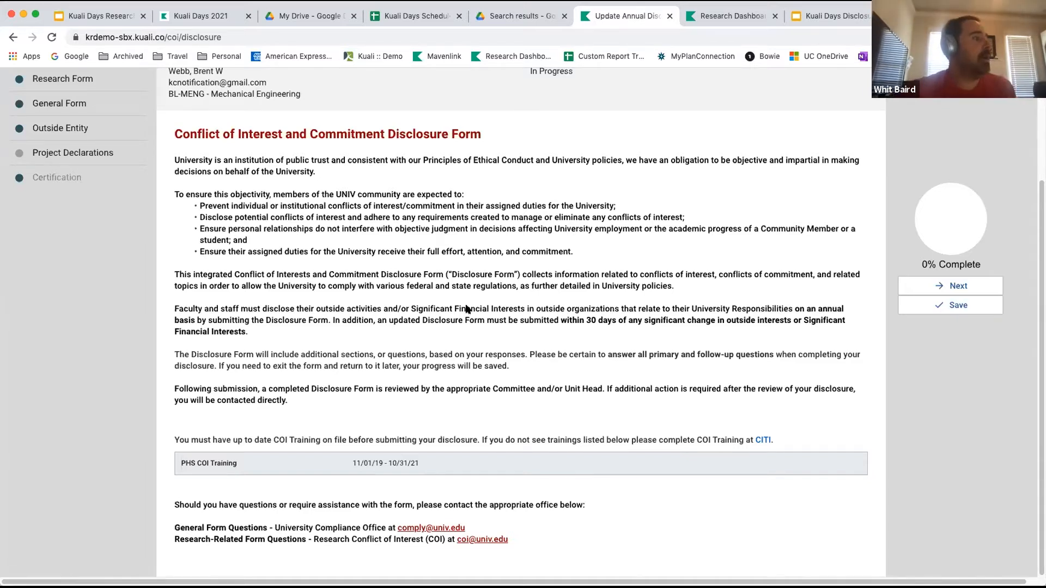
scroll(466, 309, up, 5)
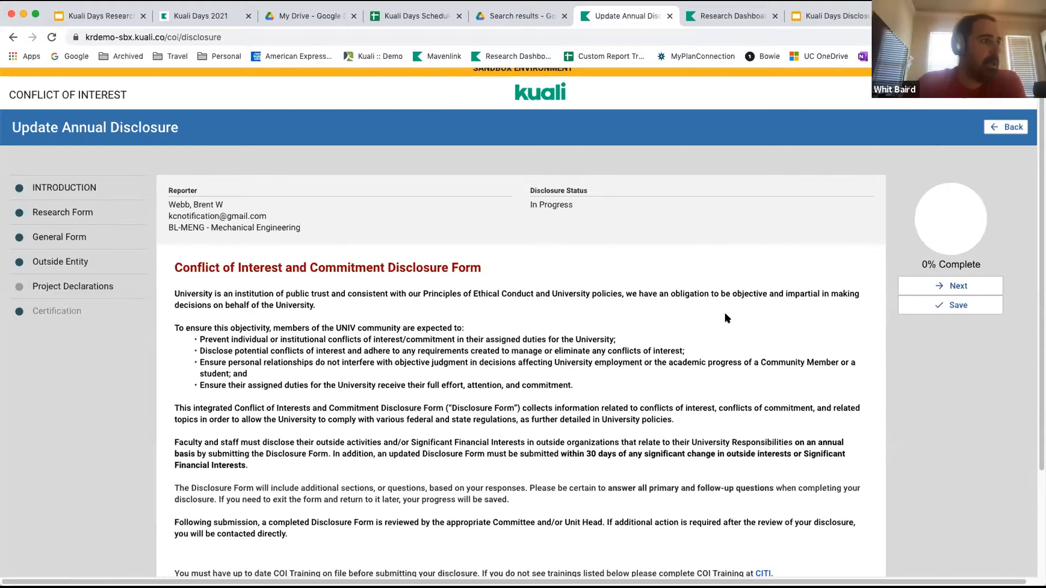
scroll(727, 316, down, 3)
scroll(727, 316, up, 1)
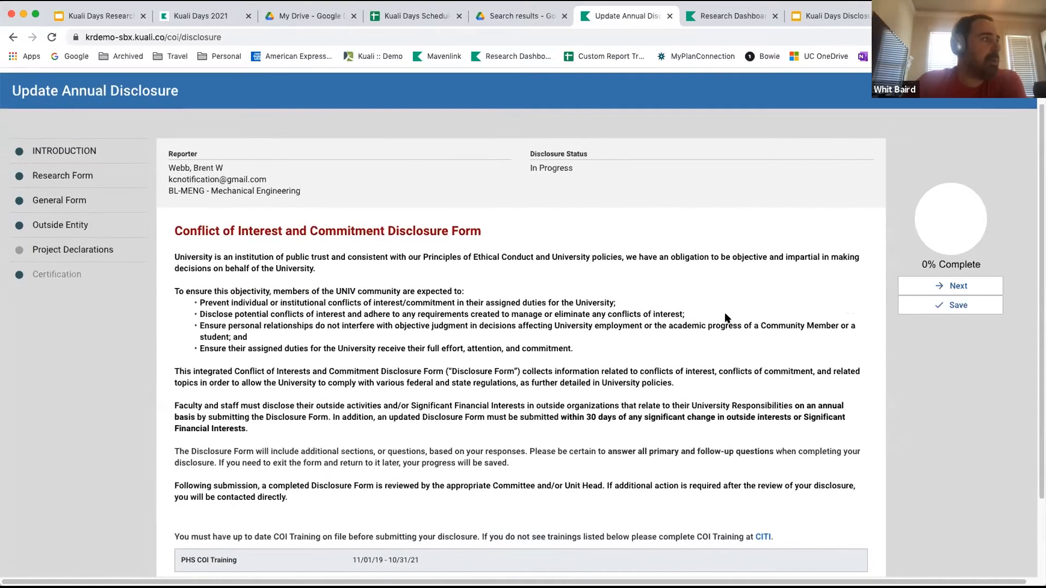
click(949, 287)
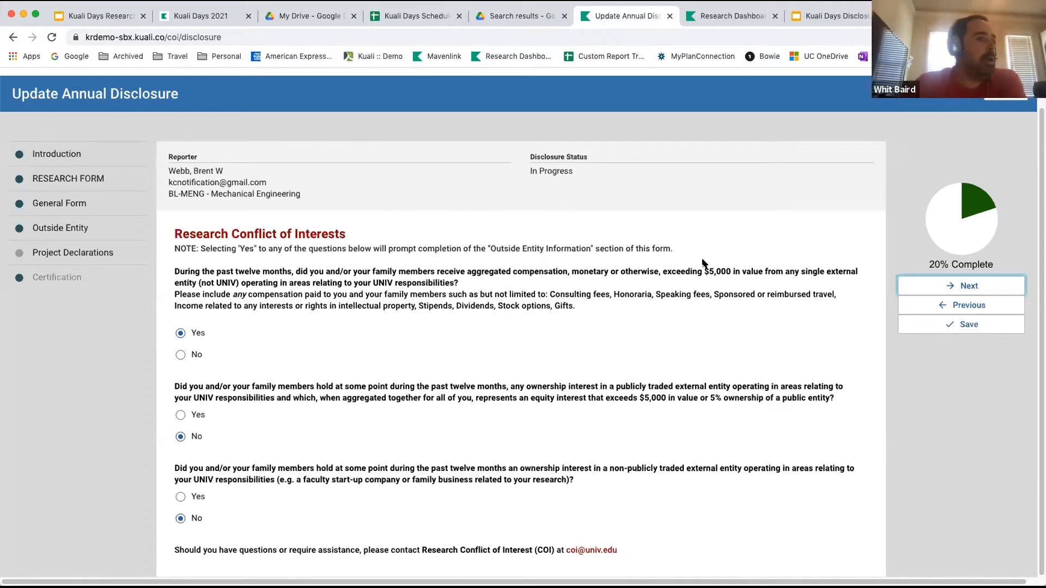
click(962, 287)
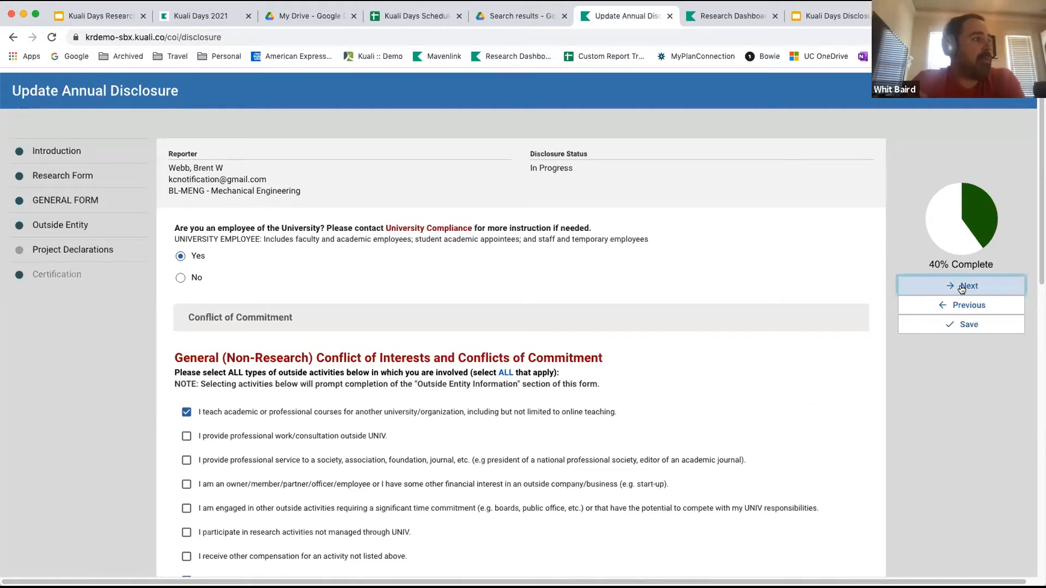
Switch the University employee answer to No and back to Yes, and clear the outside course teaching activity.
click(179, 279)
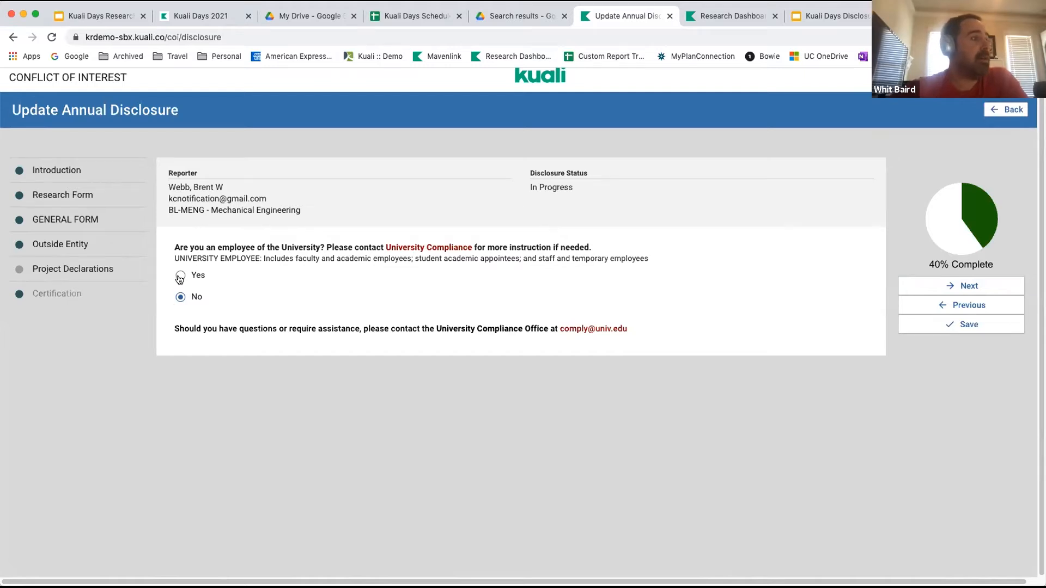
click(180, 276)
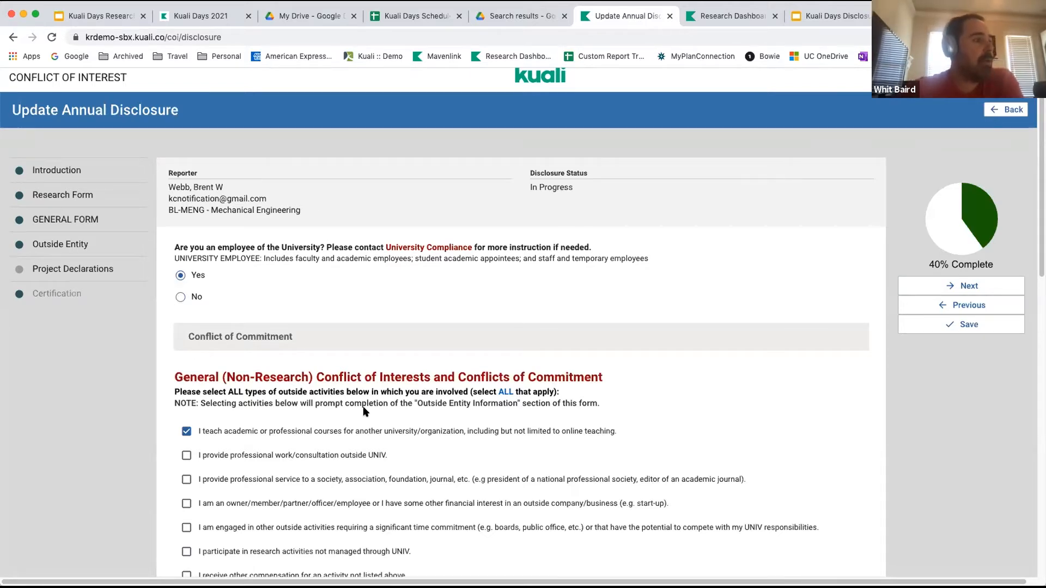
scroll(329, 494, down, 2)
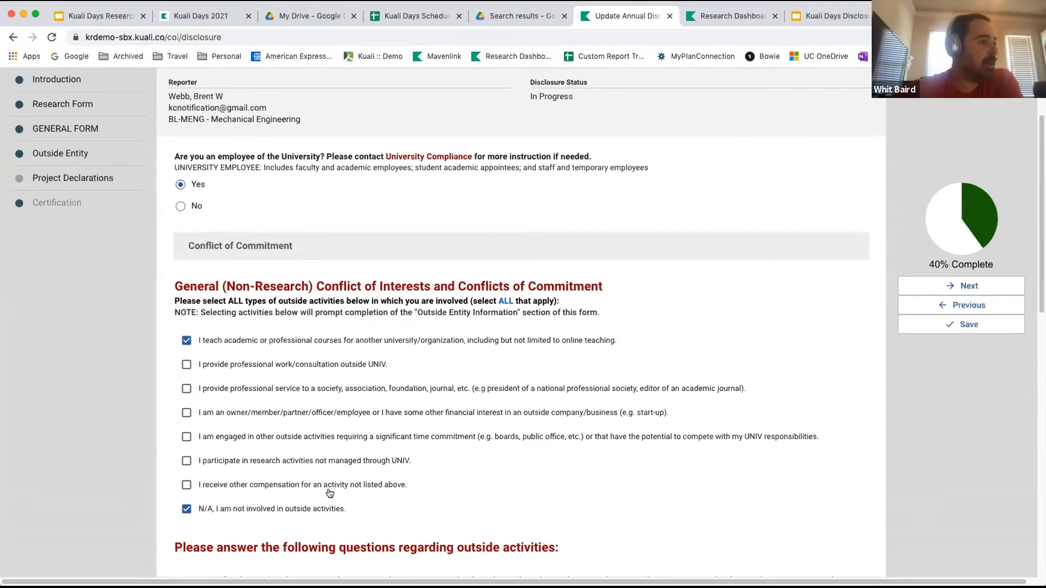
scroll(329, 494, down, 1)
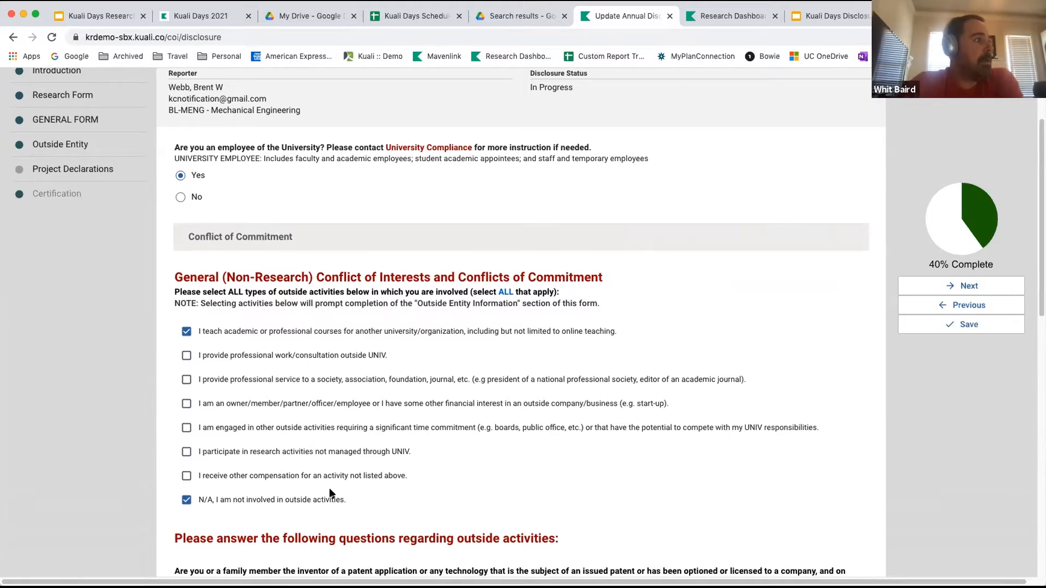
scroll(247, 434, down, 3)
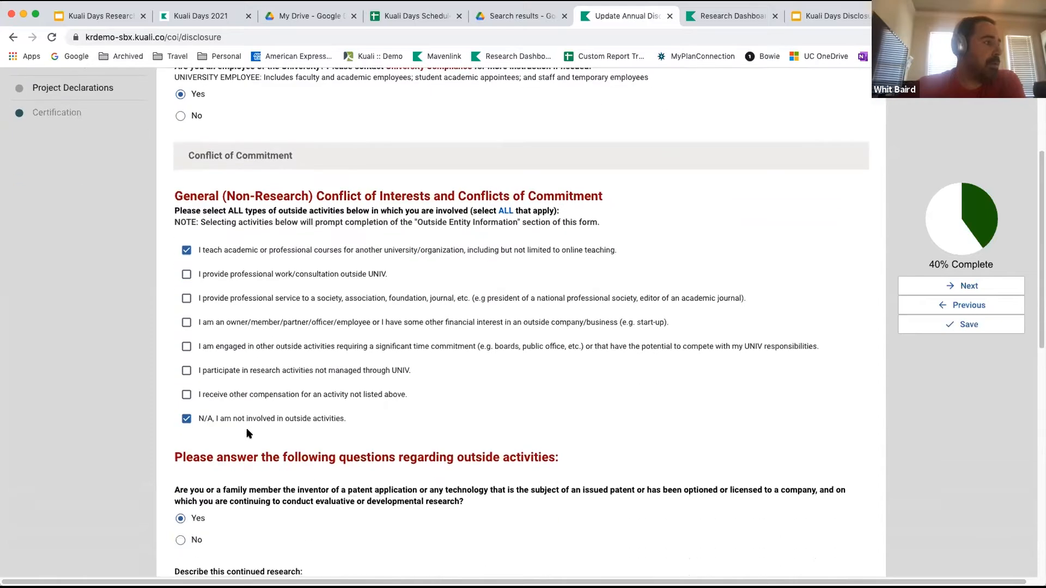
click(186, 250)
Answer No to the questions on patented technology, positions in contracted organizations, contract transactions with UNIV, and other conflict situations.
scroll(245, 285, down, 3)
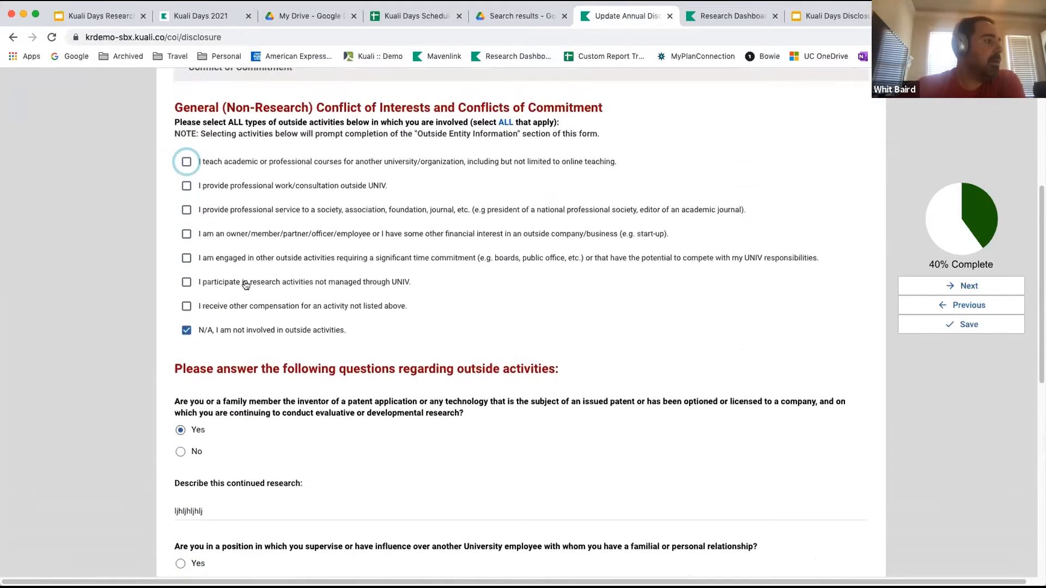
scroll(246, 284, down, 2)
click(181, 389)
scroll(213, 429, down, 2)
scroll(213, 428, down, 2)
click(180, 460)
click(182, 530)
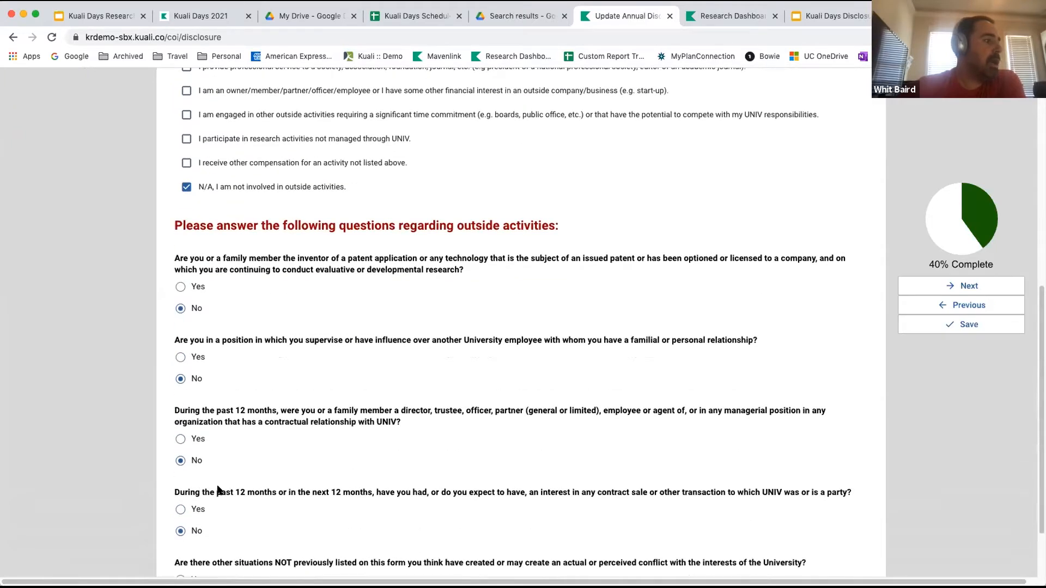
scroll(219, 491, down, 3)
click(194, 518)
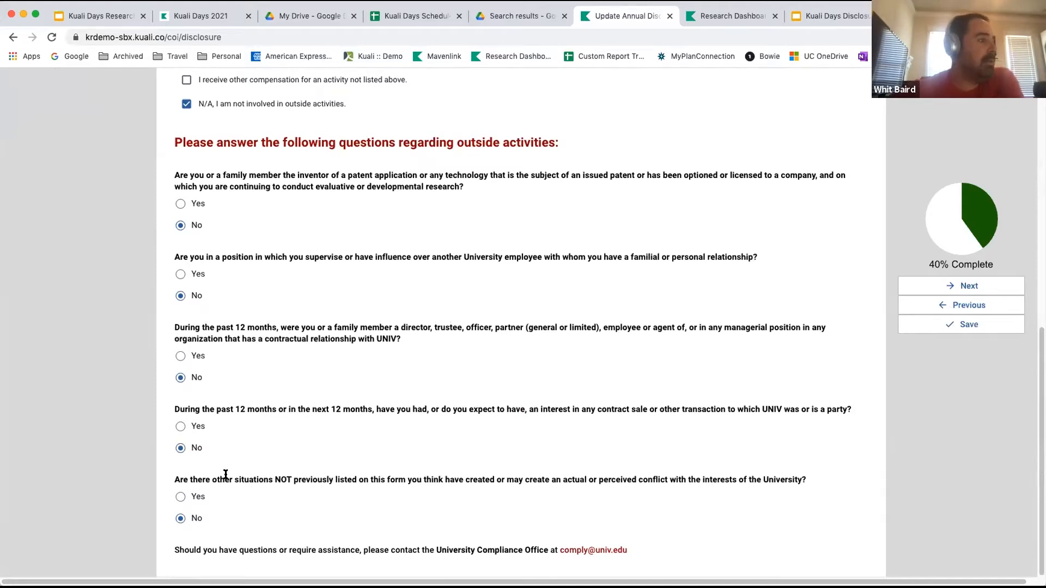
Select teaching courses for another university/organization as an outside activity and clear the N/A option.
scroll(169, 227, up, 2)
scroll(169, 227, up, 3)
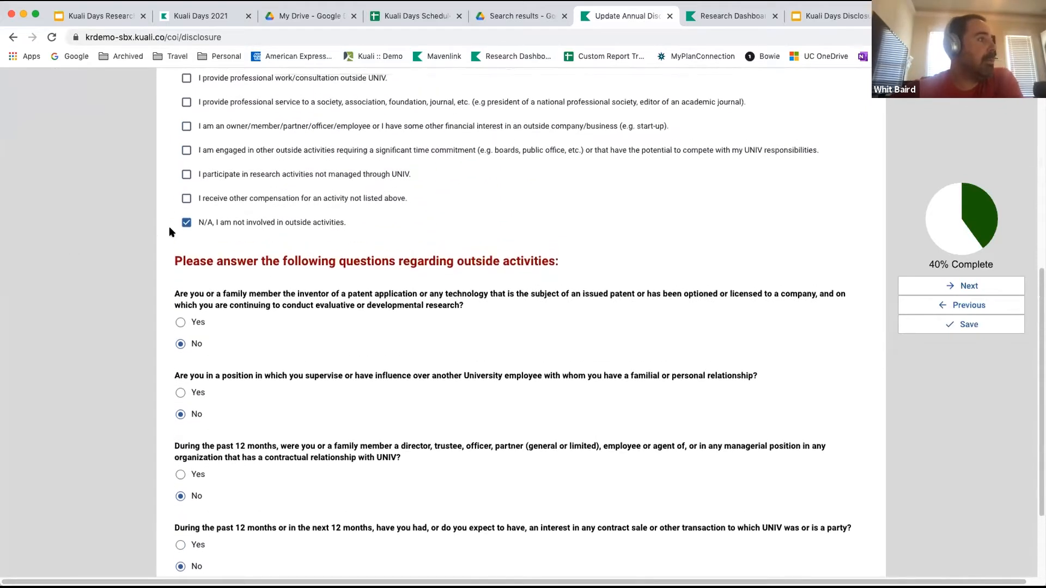
scroll(175, 226, up, 2)
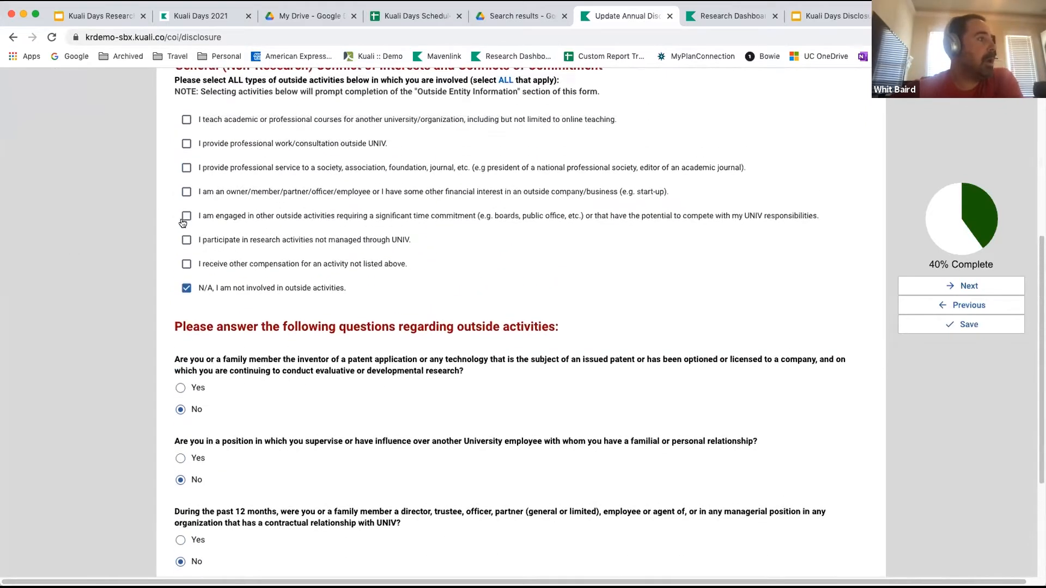
click(186, 120)
click(186, 287)
scroll(213, 391, down, 3)
scroll(213, 392, up, 5)
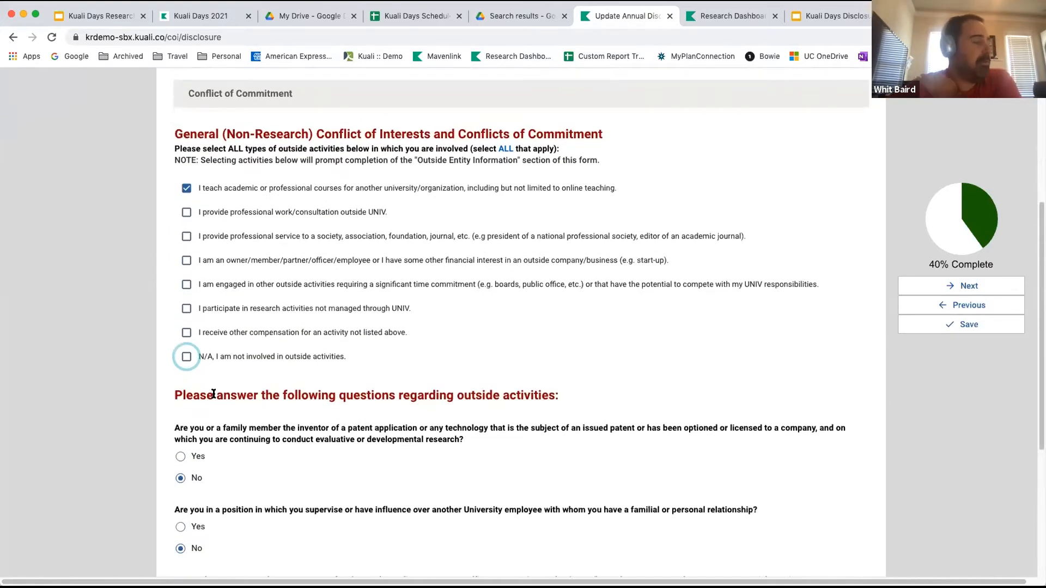
Answer Yes to whether other unlisted situations may create a conflict with the interests of the University.
scroll(228, 377, down, 4)
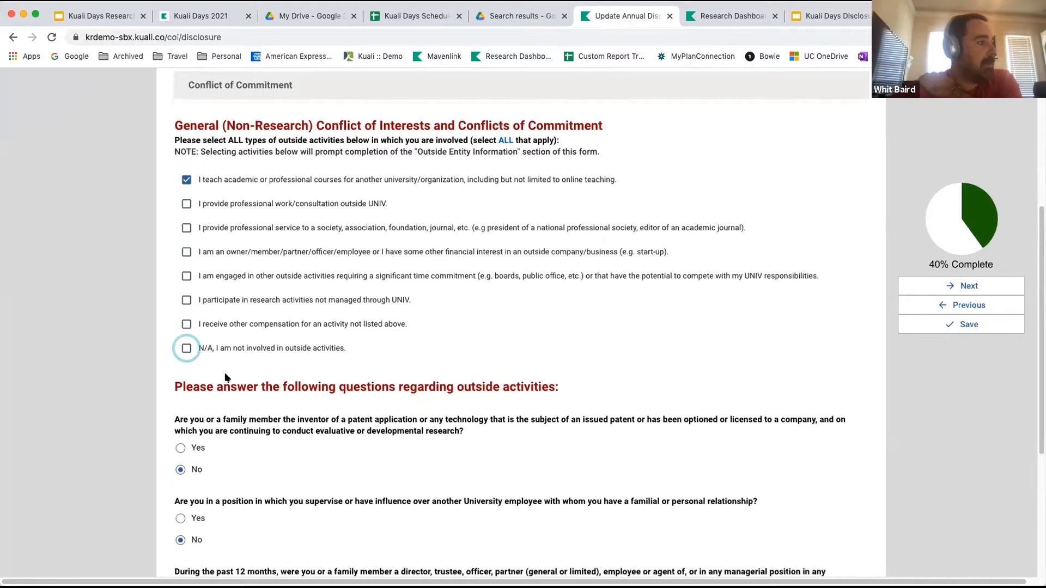
scroll(227, 378, down, 2)
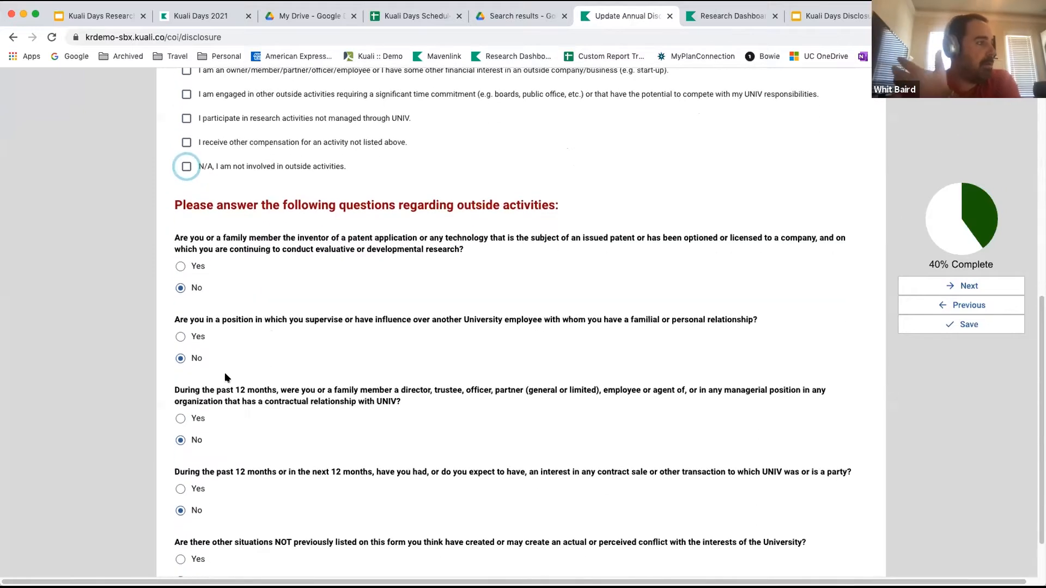
scroll(228, 378, down, 1)
scroll(228, 378, down, 1)
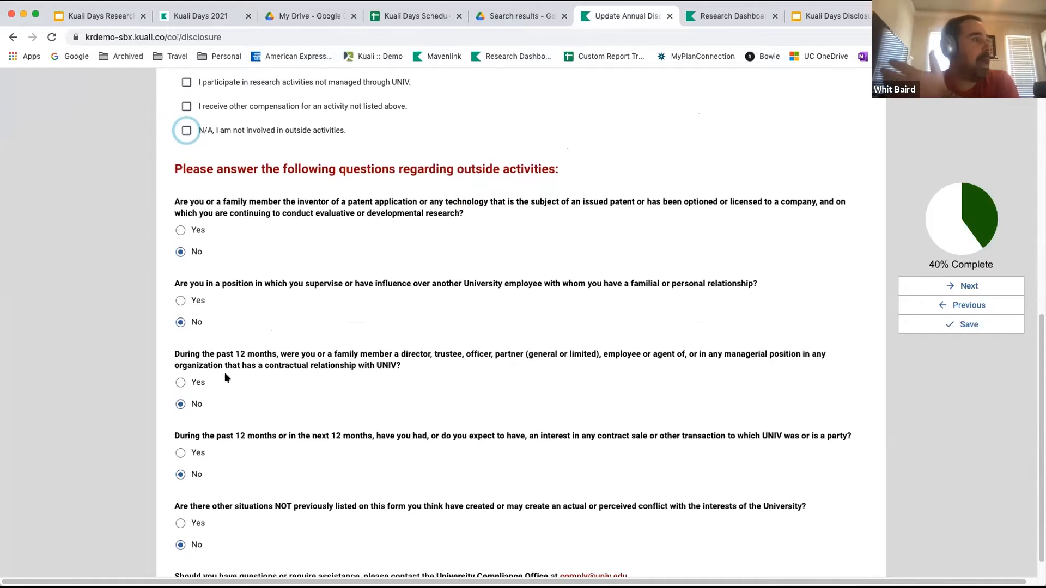
scroll(227, 377, down, 1)
scroll(228, 377, down, 1)
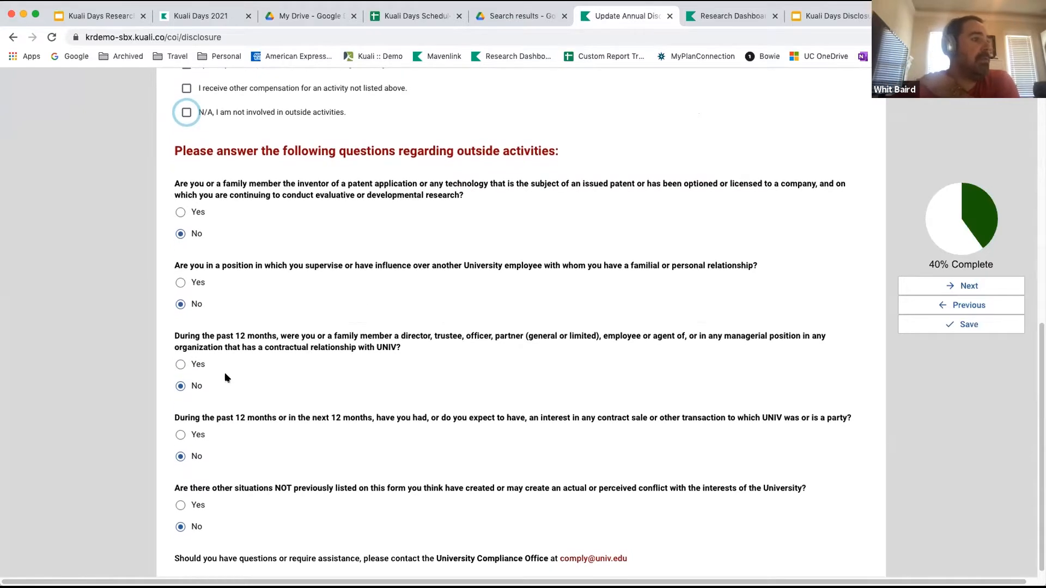
scroll(227, 378, down, 1)
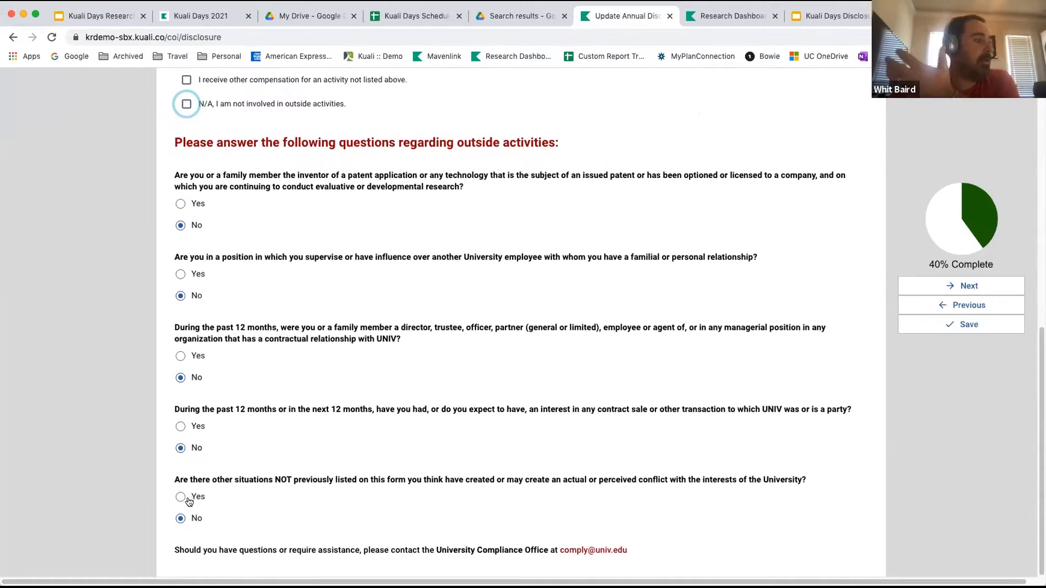
click(181, 496)
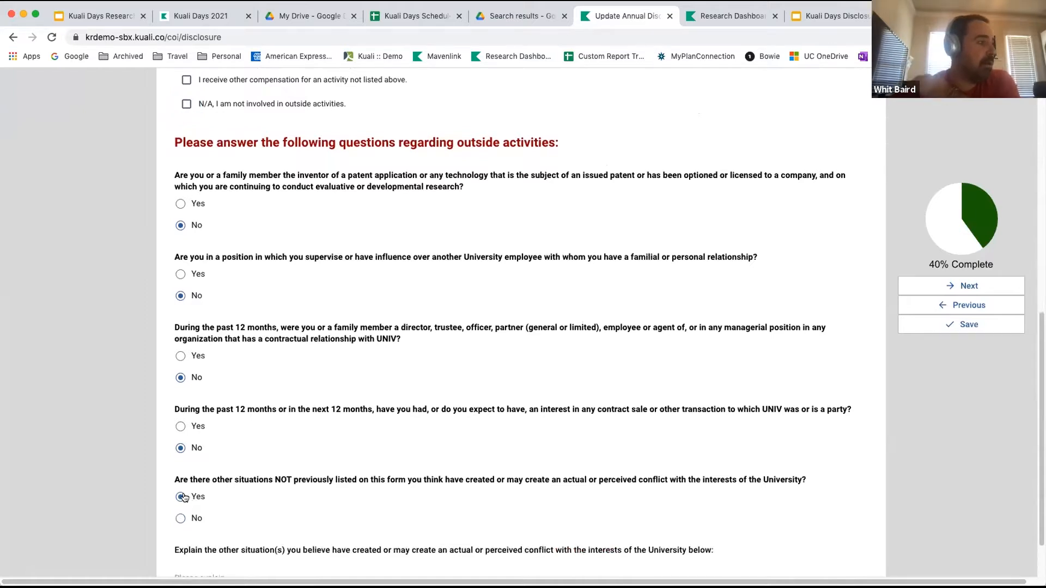
scroll(296, 527, down, 2)
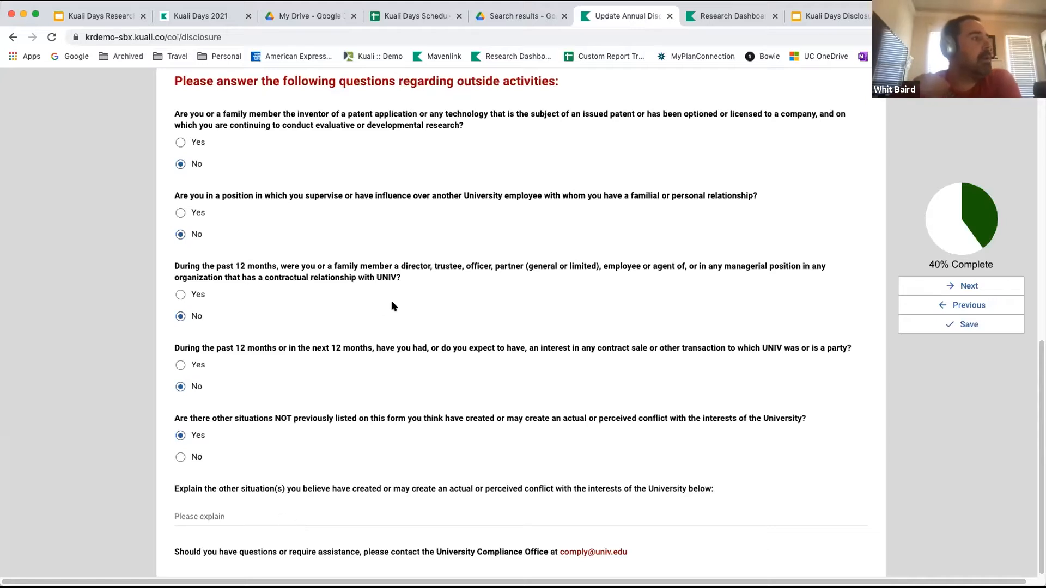
Try to advance past the General Form with the other-situations explanation left blank.
scroll(391, 300, up, 10)
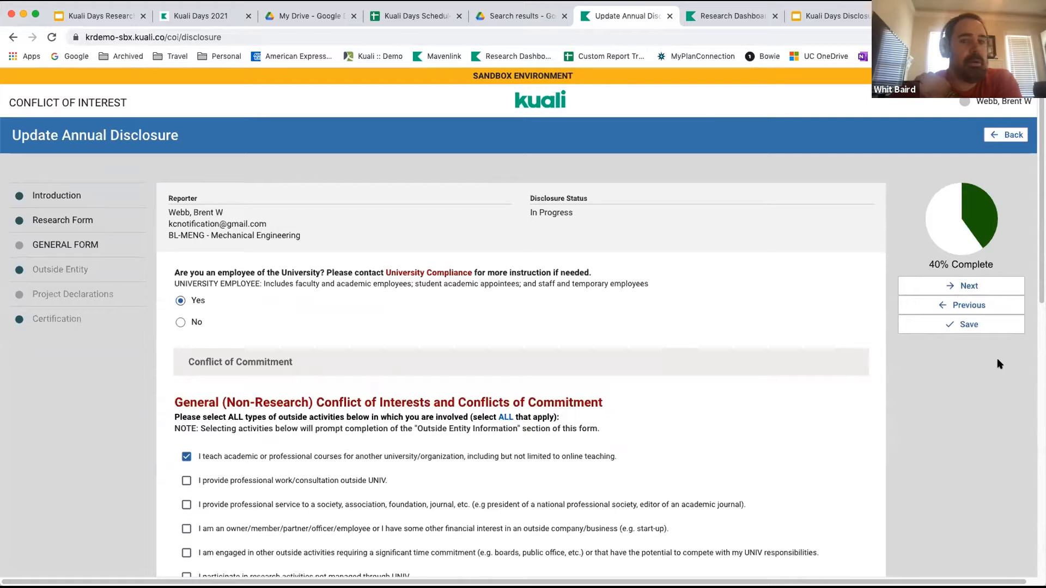
click(970, 287)
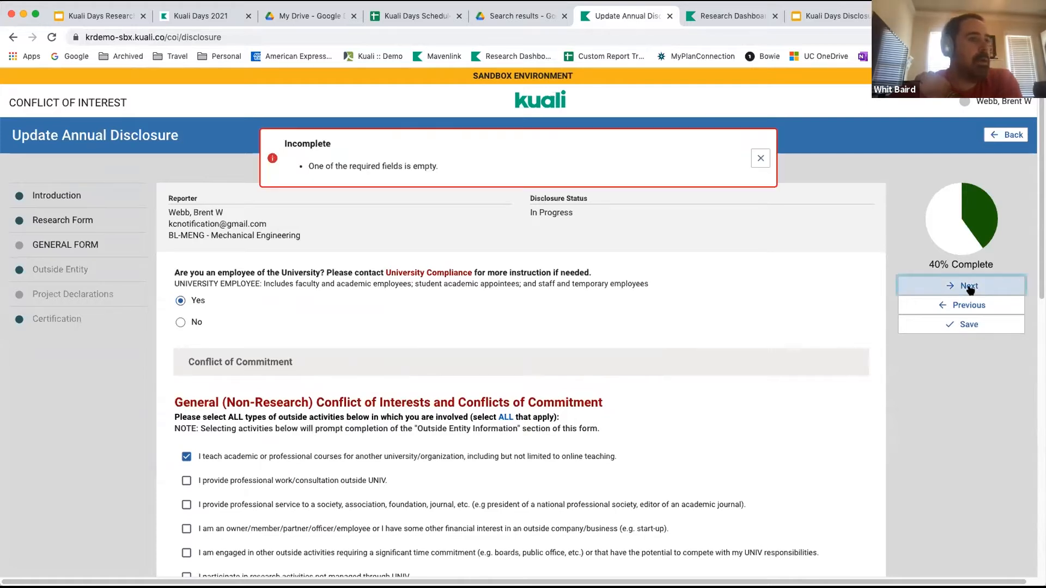
click(760, 159)
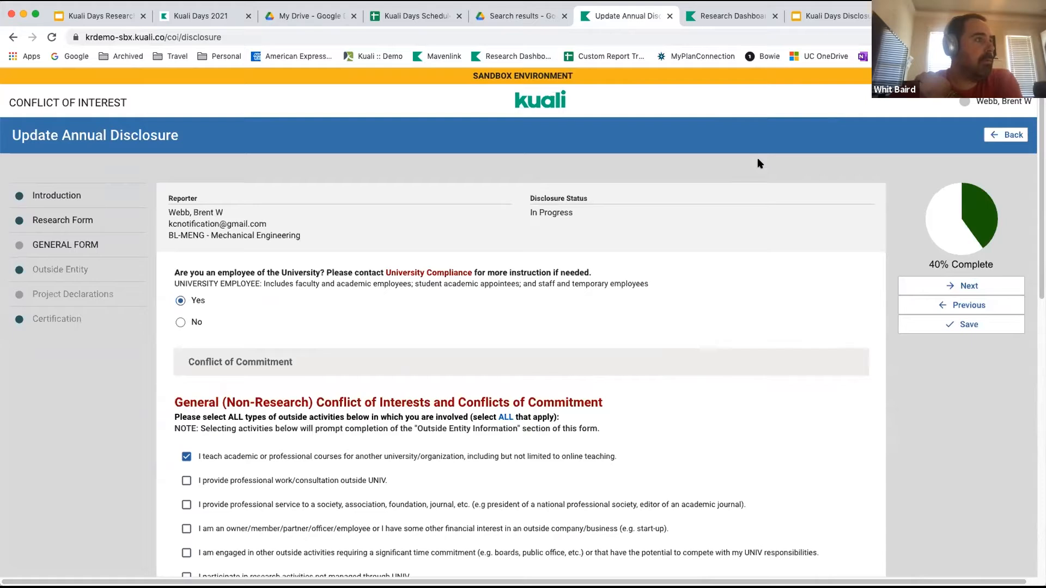
click(964, 289)
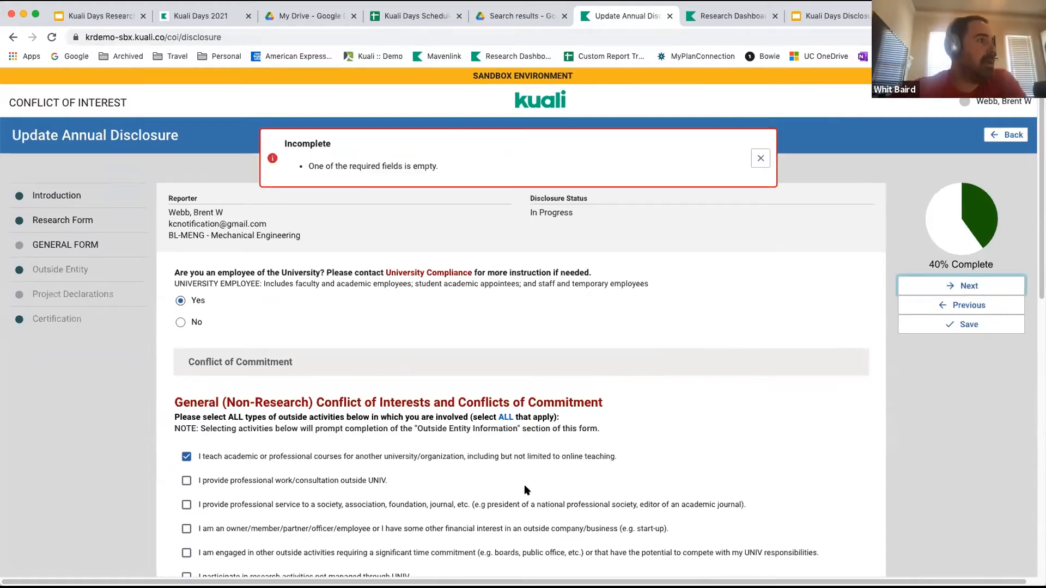
Explain the other conflict situation as "I work with another company" and advance to the Outside Entity section.
scroll(525, 485, down, 4)
scroll(524, 485, down, 6)
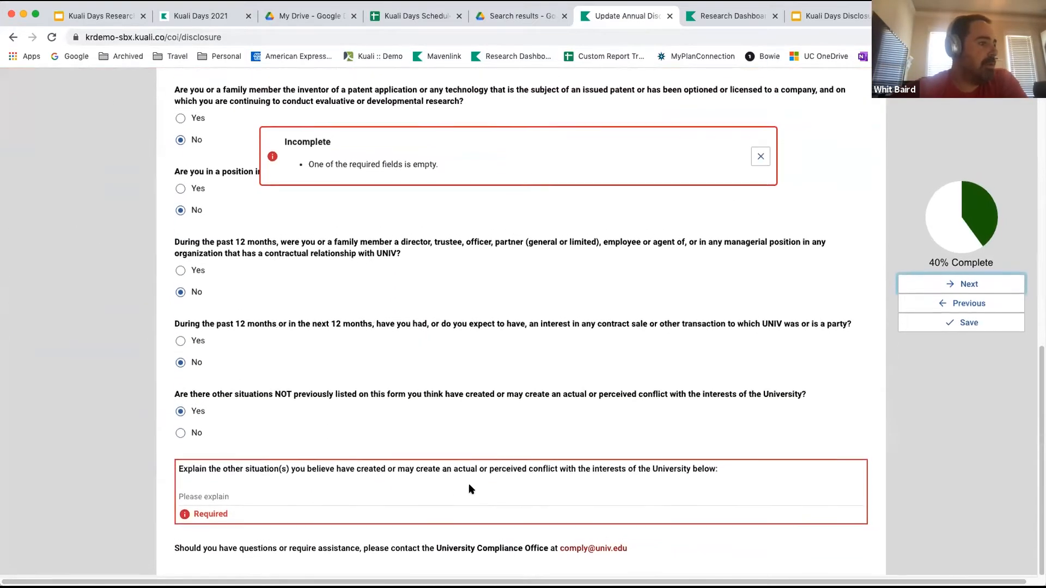
click(441, 497)
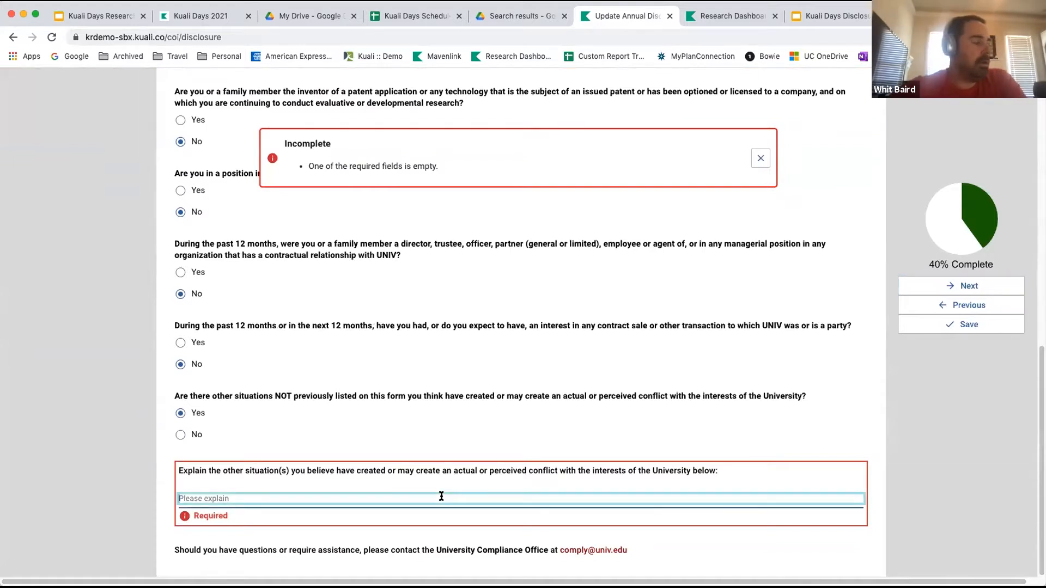
text(I w)
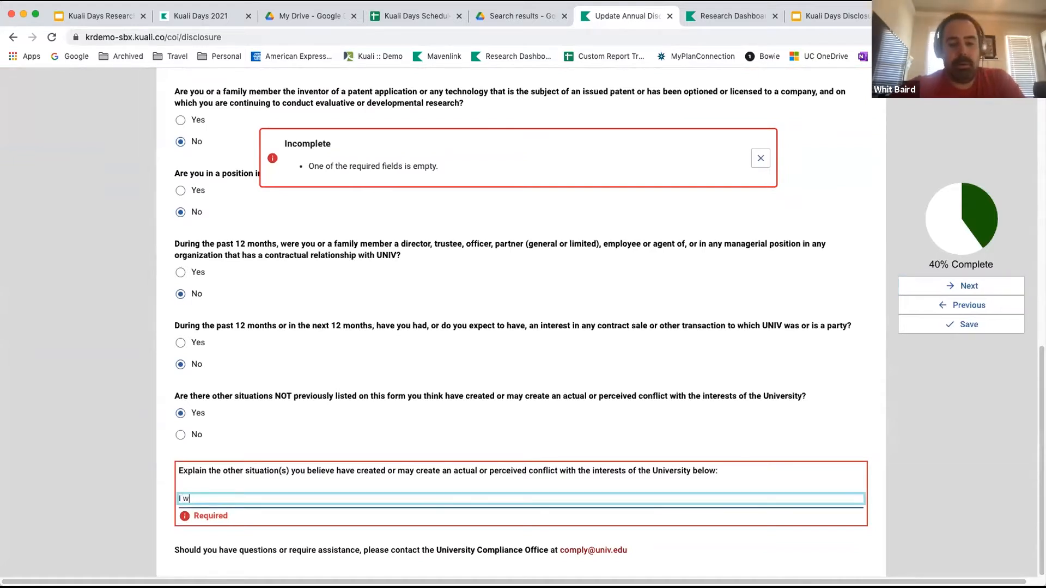
text(ork with anot)
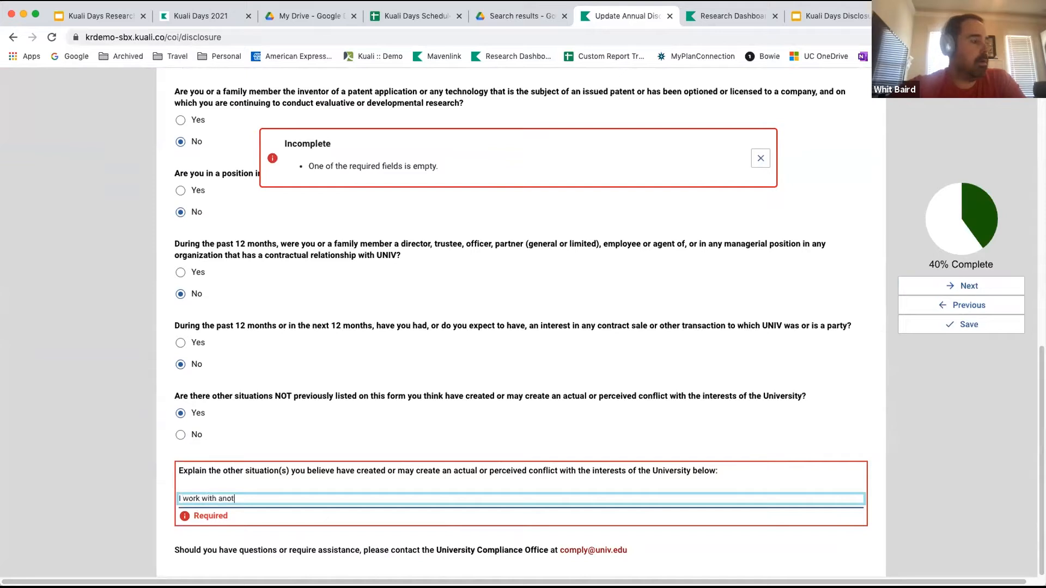
text(her company)
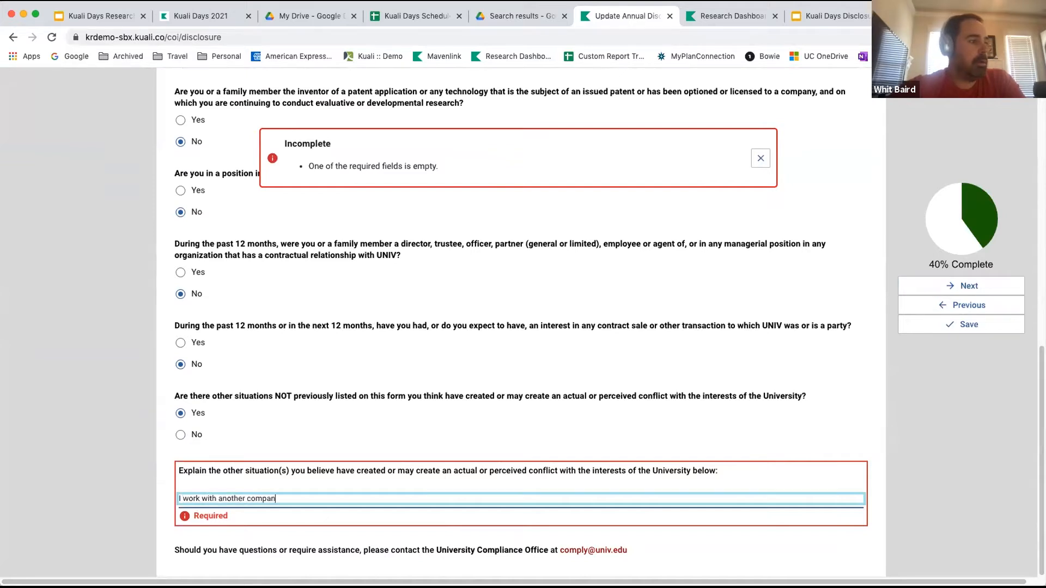
click(967, 287)
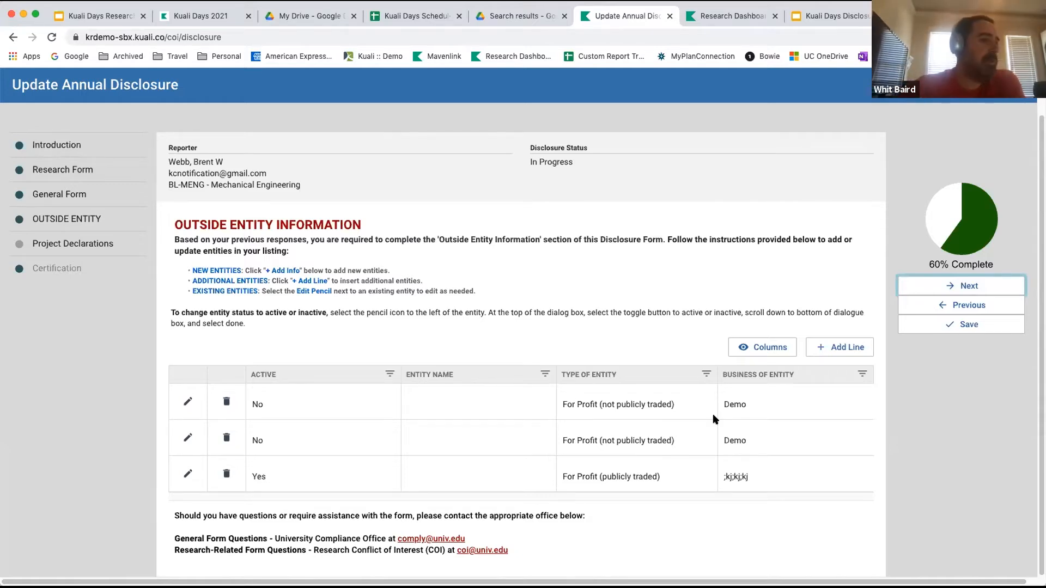
Add a new active outside entity line and choose Pfizer Incorporated as its entity name.
click(822, 351)
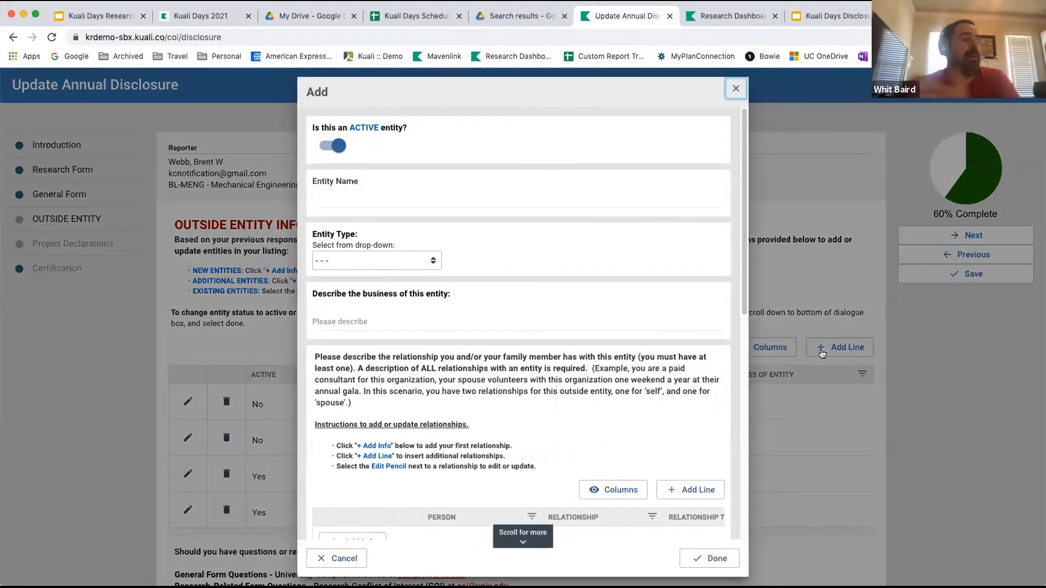
click(383, 194)
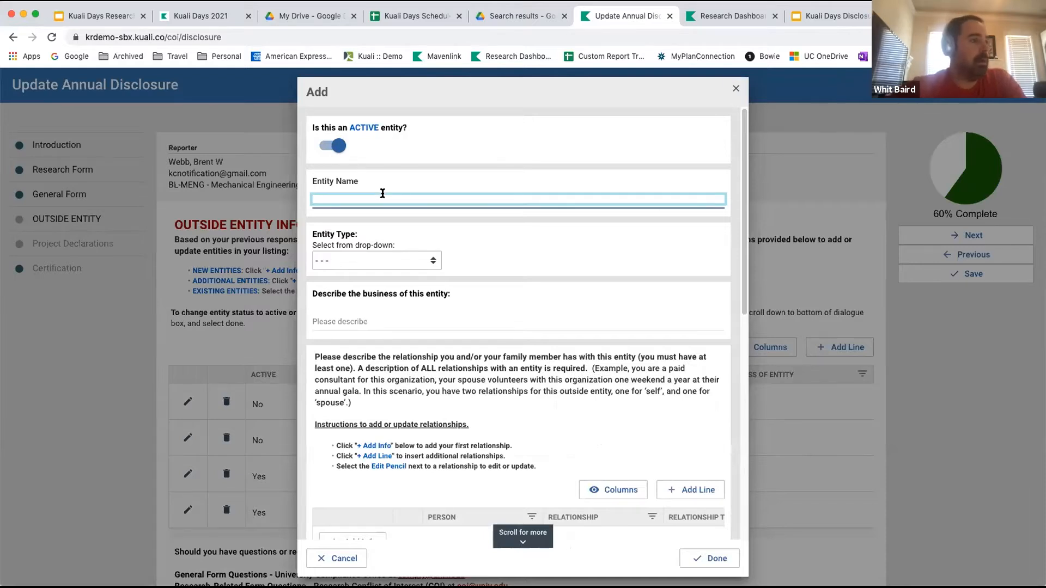
text(Pfiz)
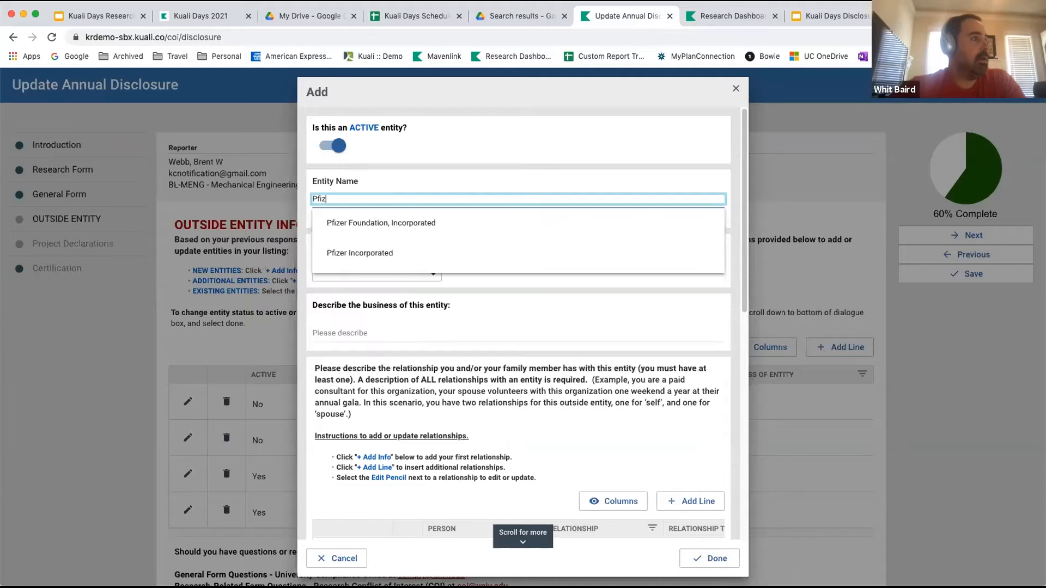
click(339, 250)
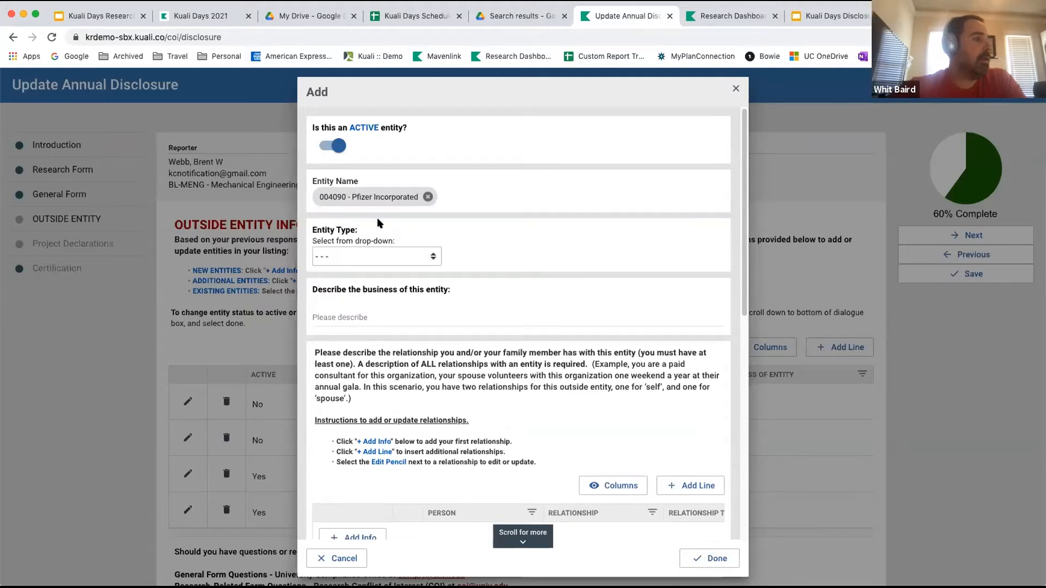
Set the entity type to For Profit (publicly traded) and describe its business as "Pharma".
click(380, 257)
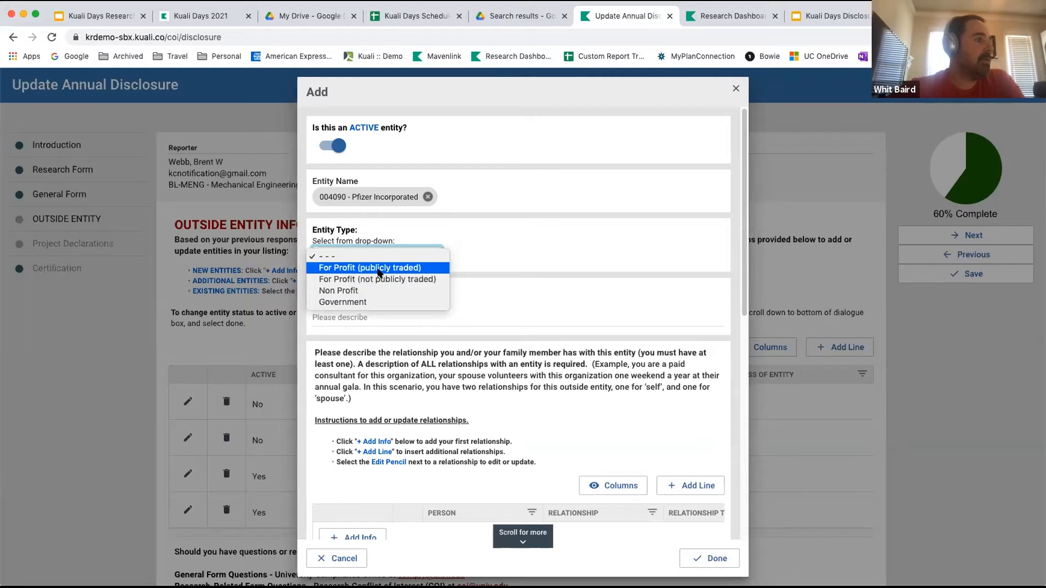
click(425, 270)
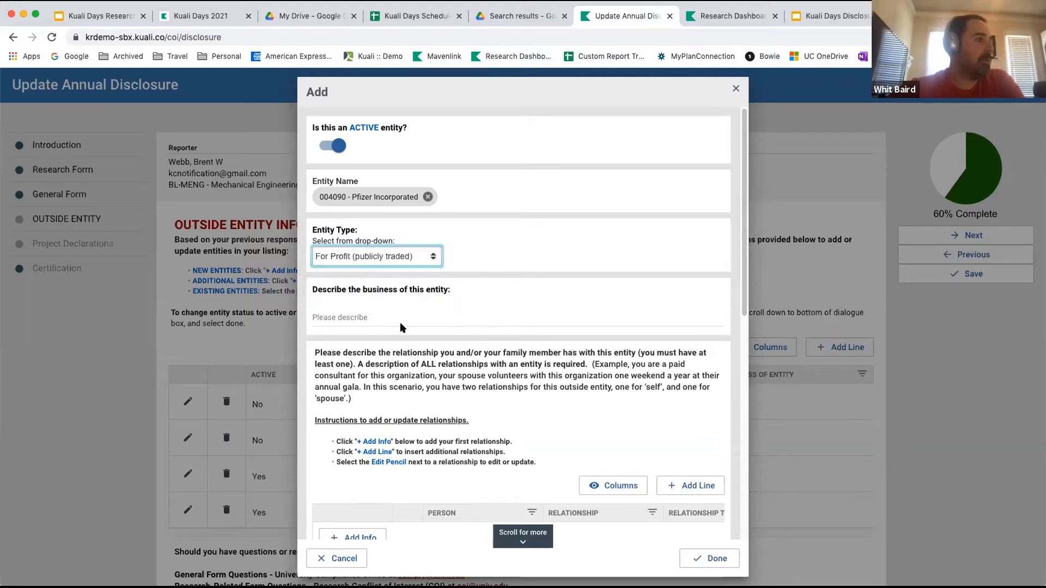
click(393, 316)
text(Pharma)
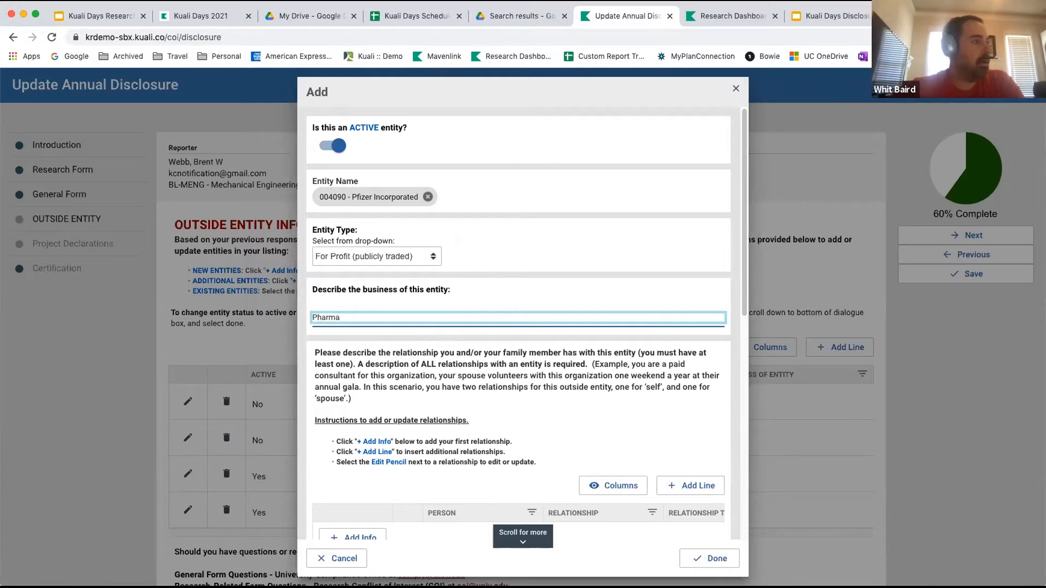
Add a first relationship to the entity with Self as the person involved and Ownership as the relationship.
scroll(578, 425, down, 2)
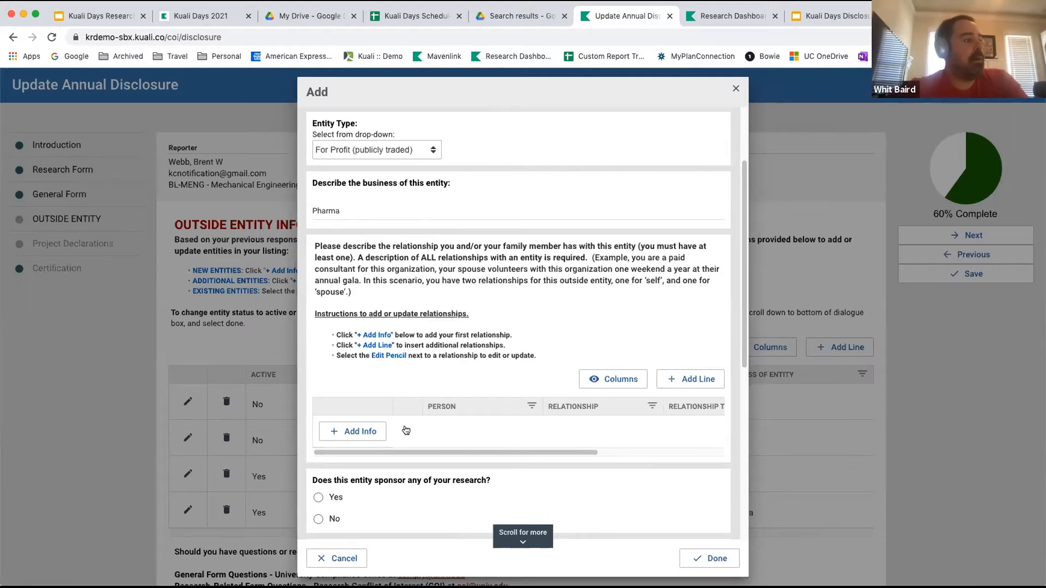
click(348, 432)
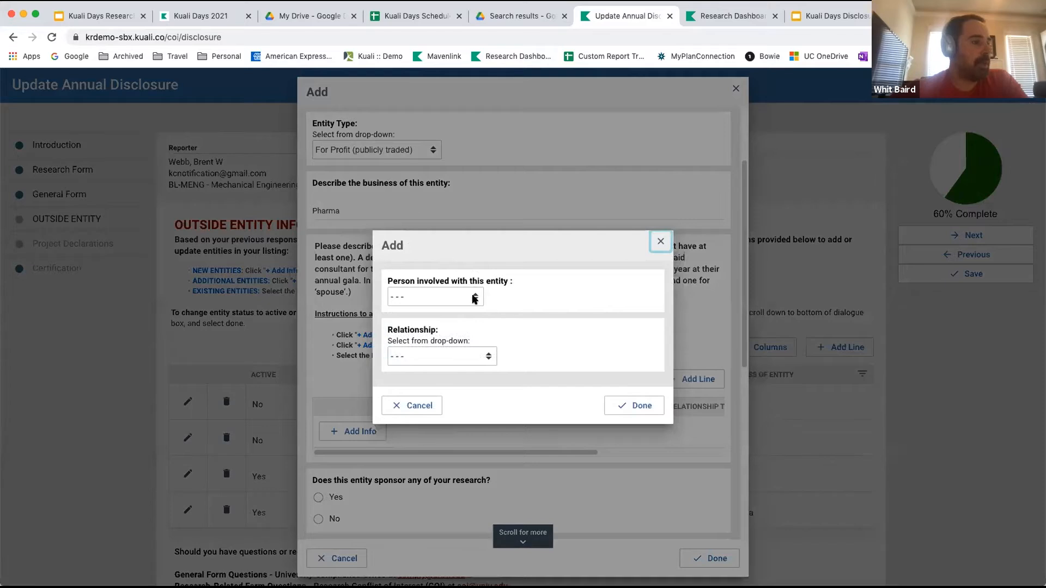
click(474, 298)
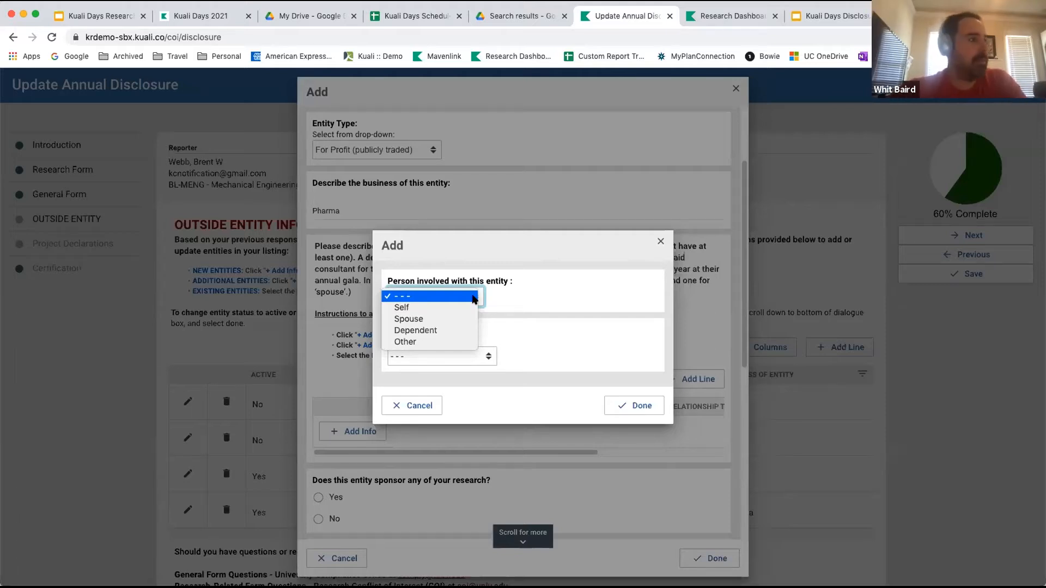
click(458, 308)
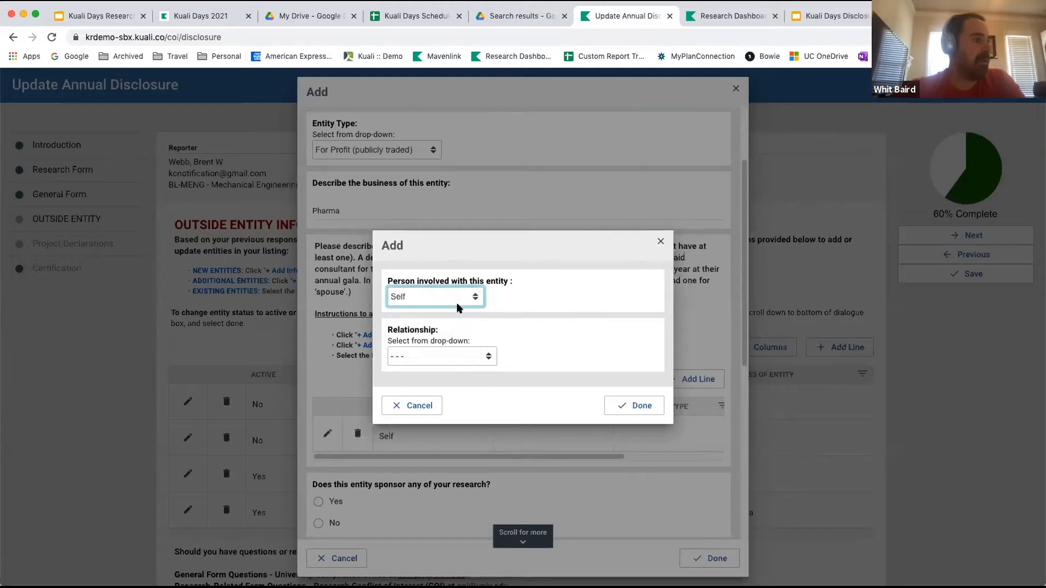
click(486, 357)
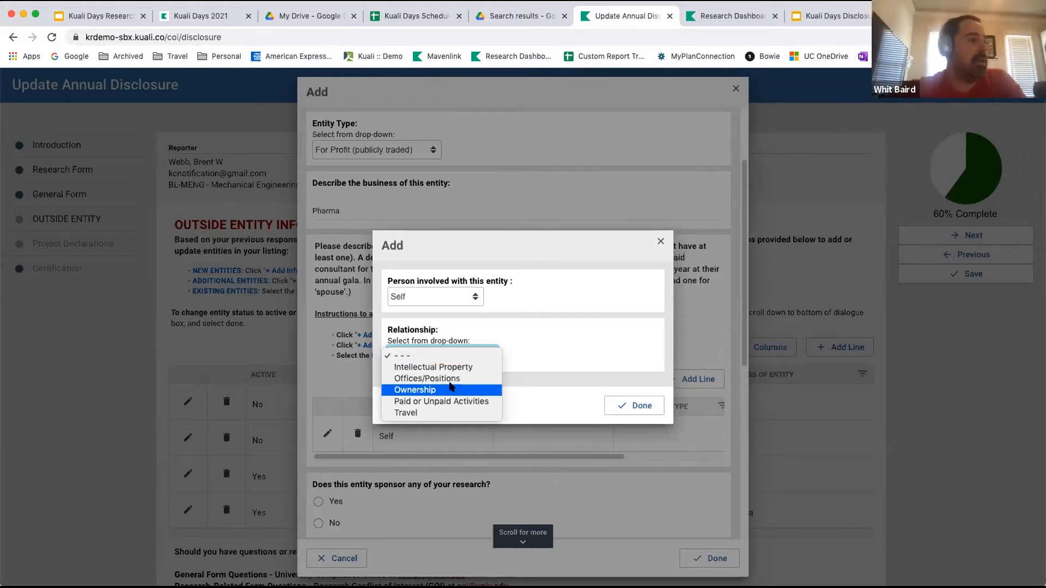
click(450, 386)
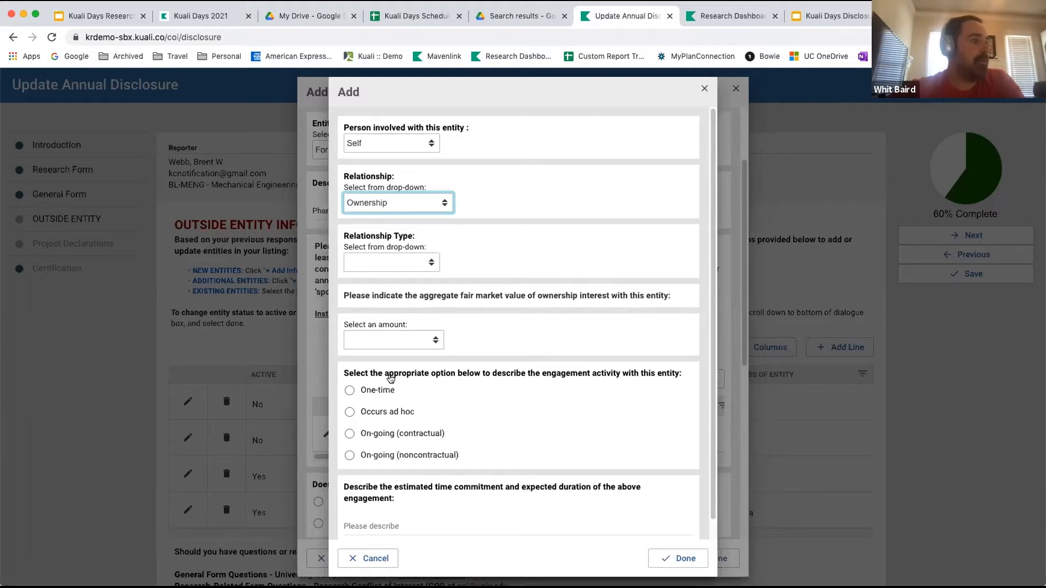
Set the ownership type to Stock with a fair market value of $5,000 to $9,999 and finish the relationship.
click(419, 263)
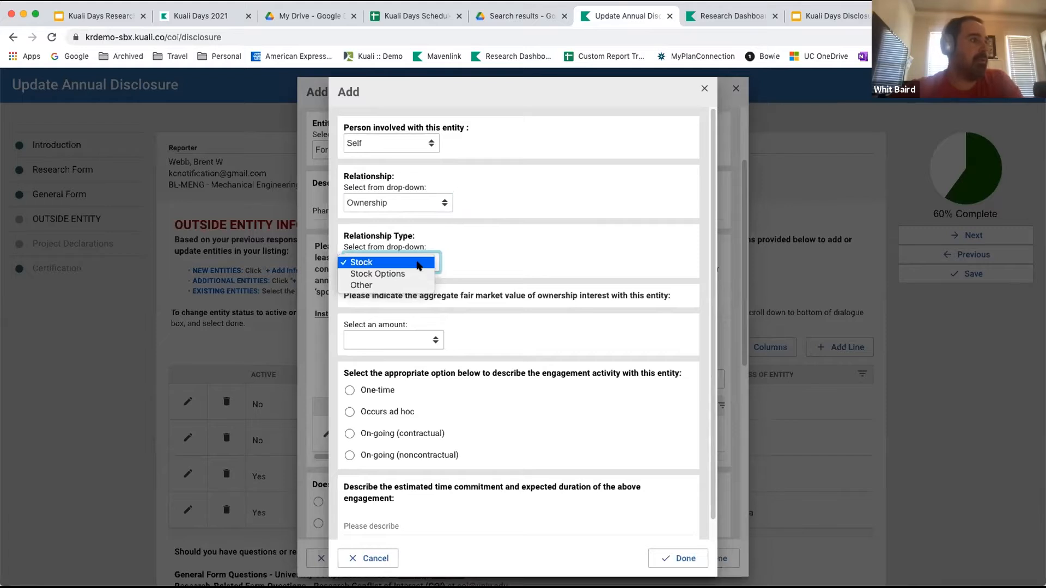
click(418, 264)
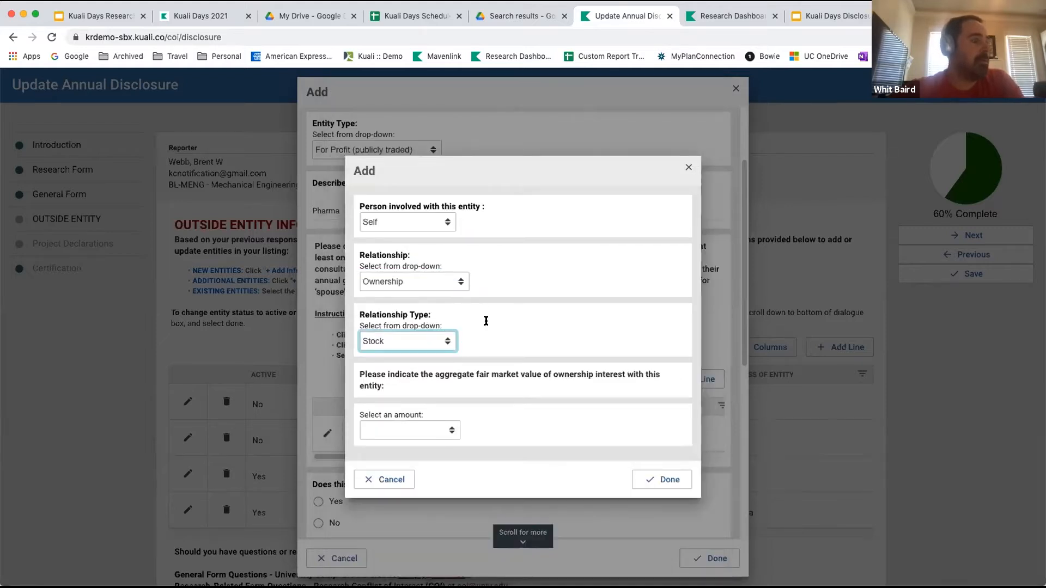
click(451, 432)
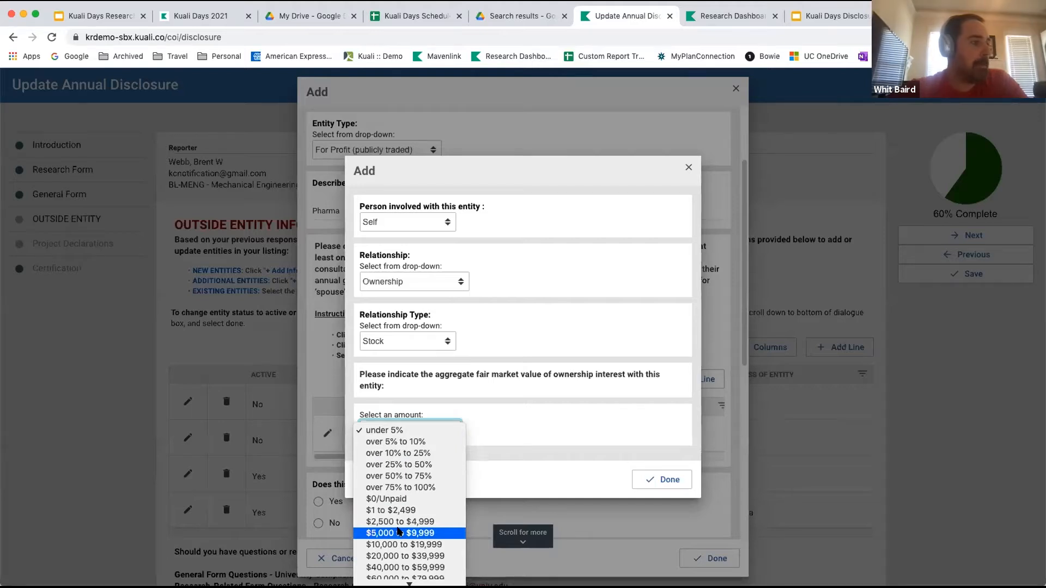
click(399, 531)
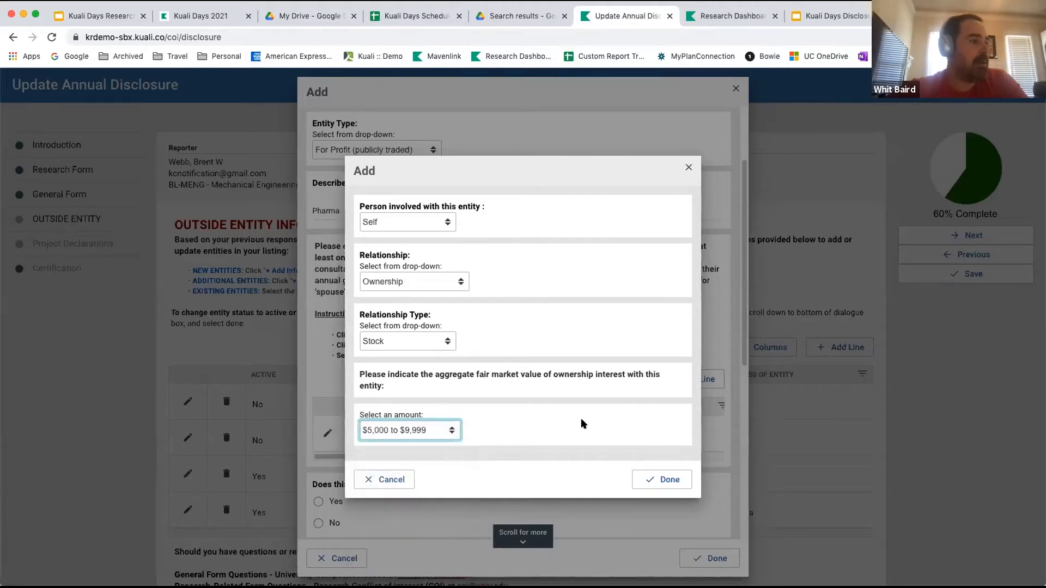
click(658, 480)
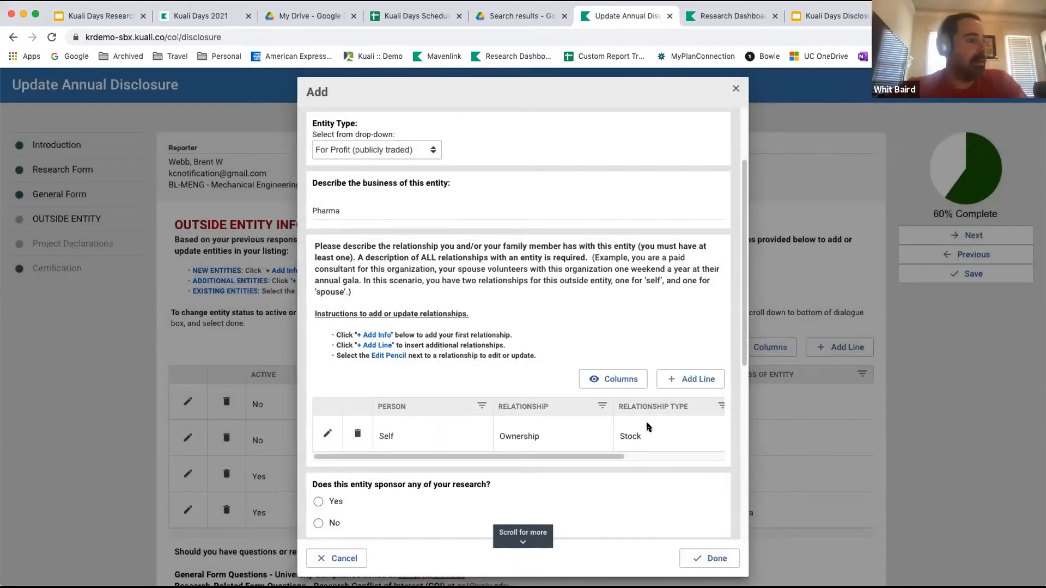
Add a second relationship line for Self with Offices/Positions as the relationship.
click(694, 382)
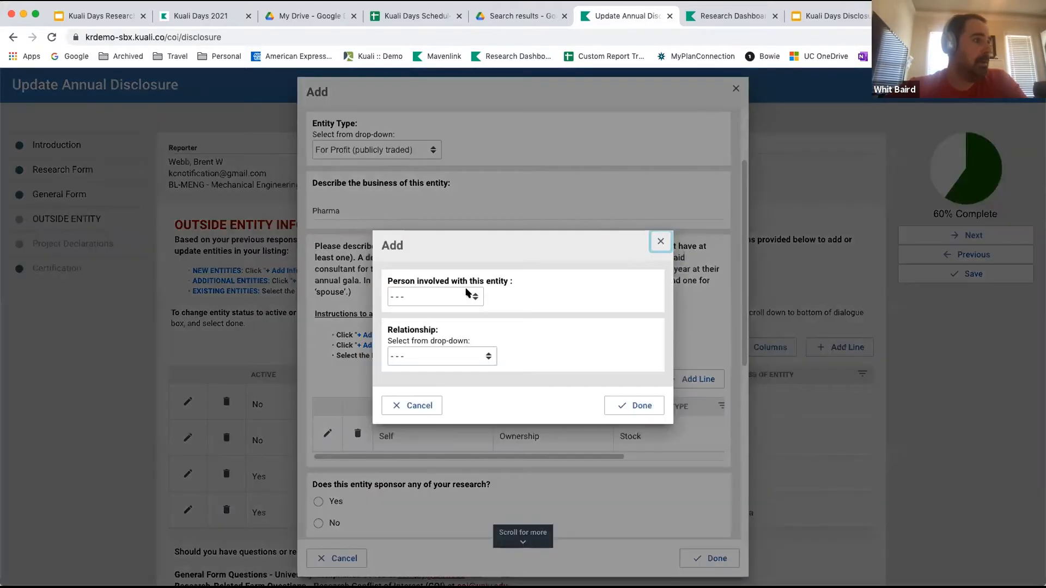
click(466, 295)
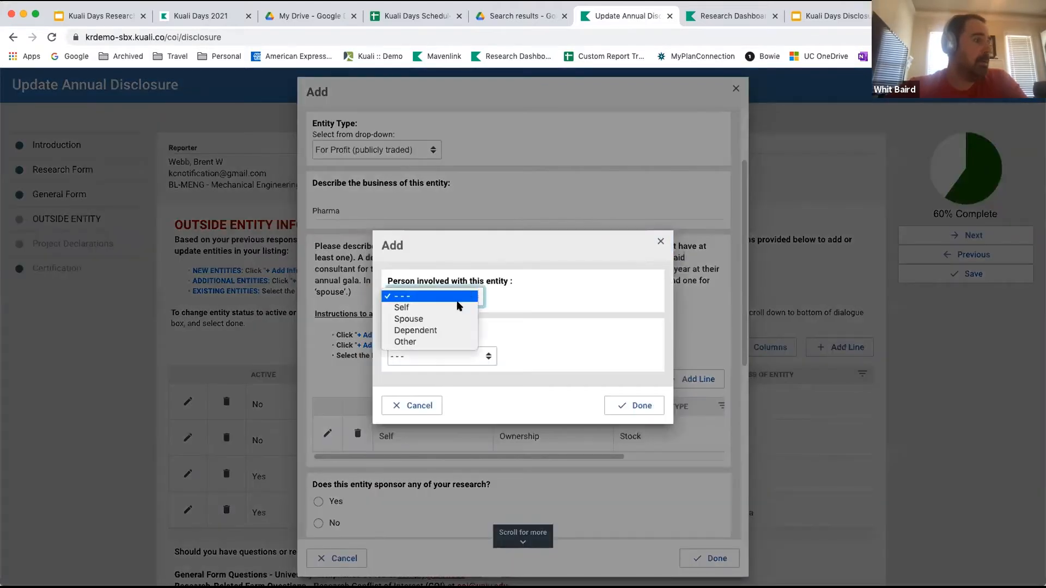
click(484, 360)
click(476, 378)
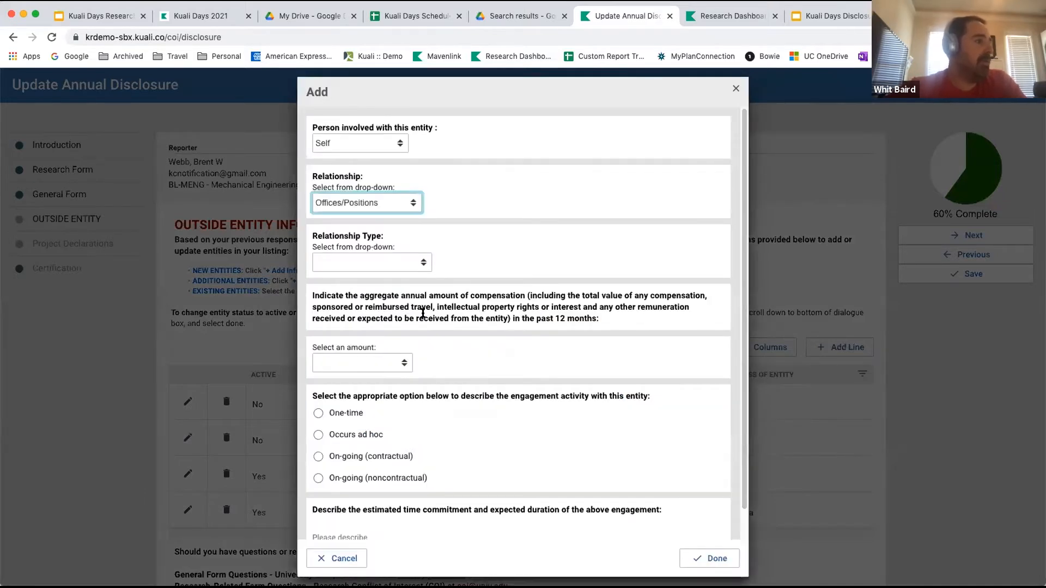
Set the relationship type of the Offices/Positions line to Other Managerial Positions.
click(415, 266)
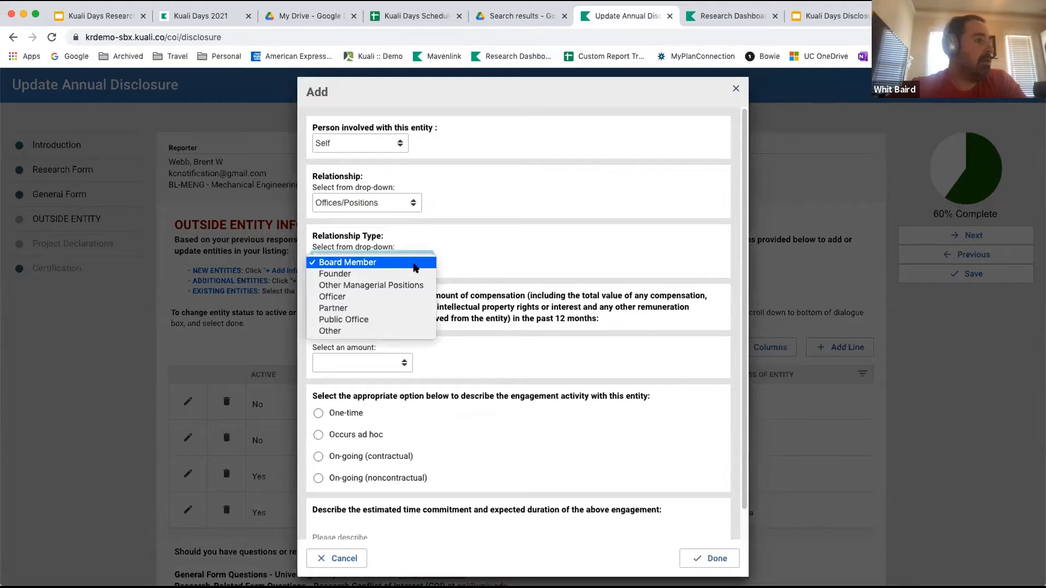
click(411, 285)
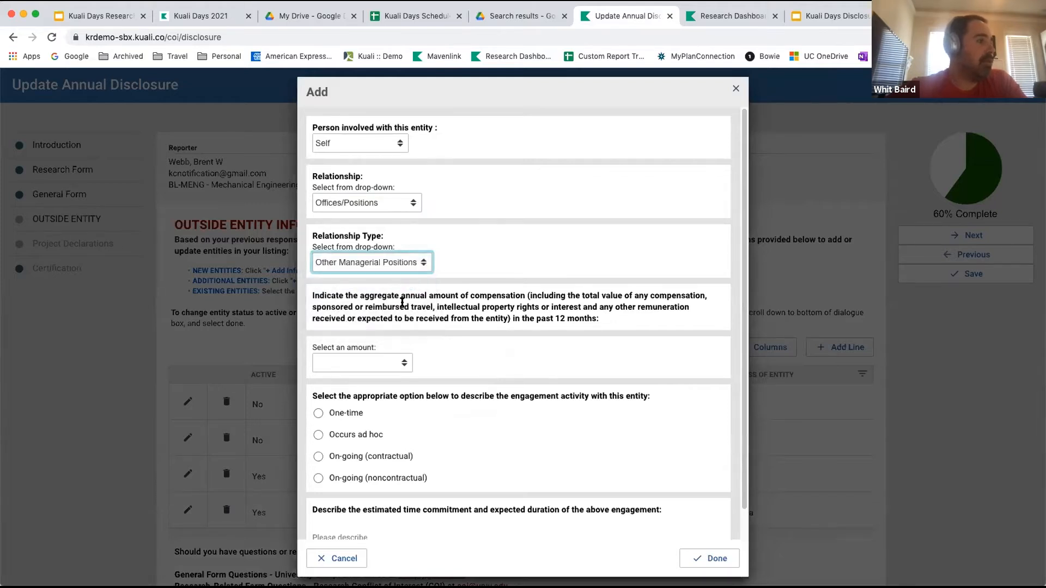
click(402, 364)
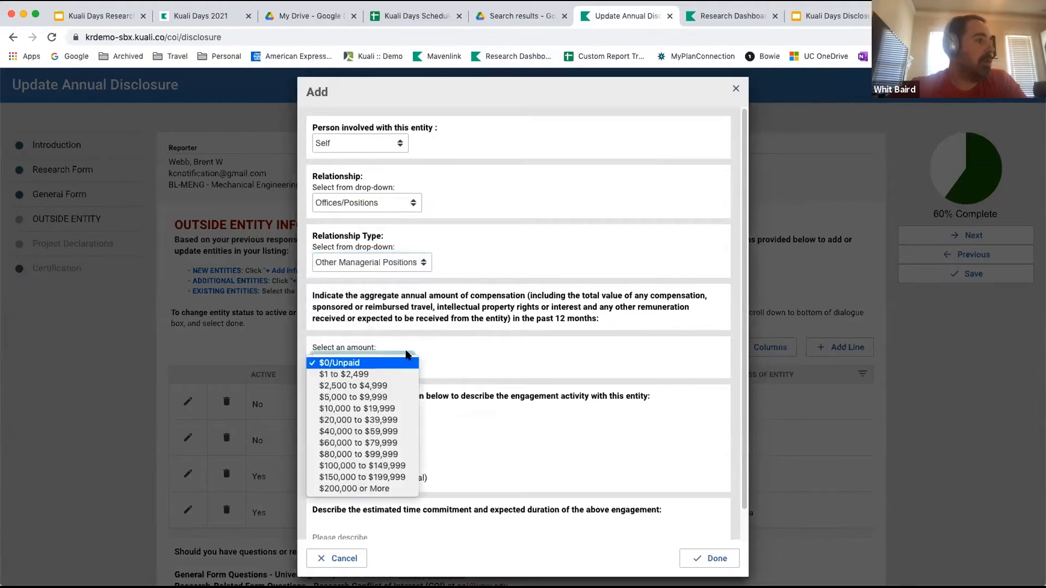
click(421, 265)
Set the relationship type to Partner and the aggregate annual compensation to $10,000 to $19,999.
click(420, 265)
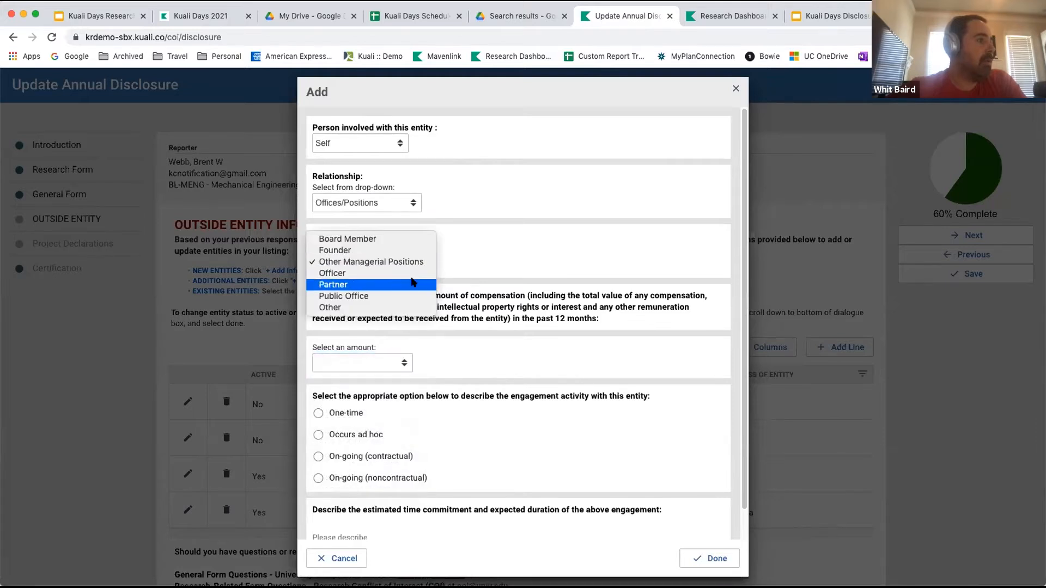
click(412, 286)
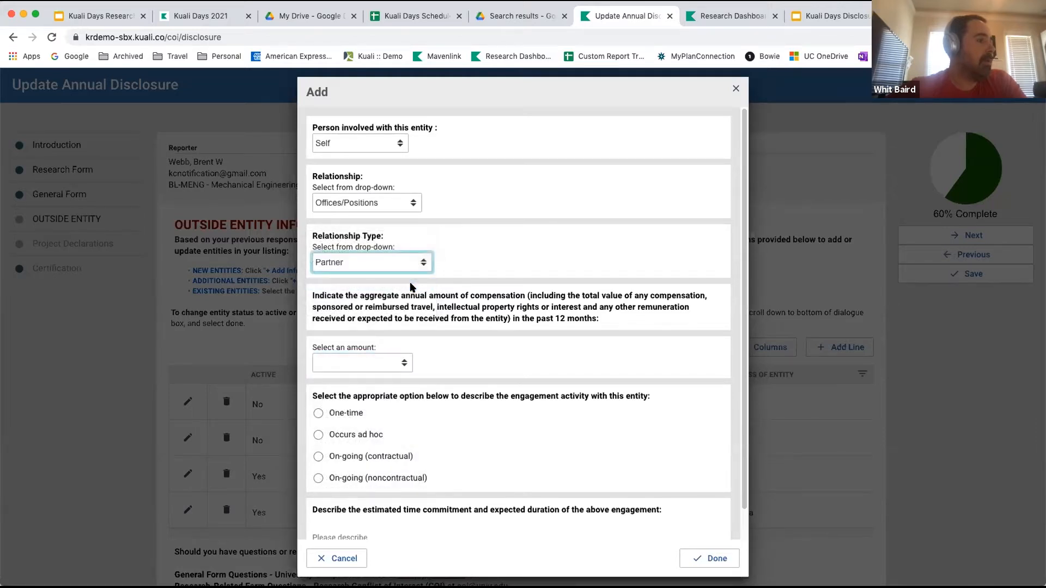
click(405, 365)
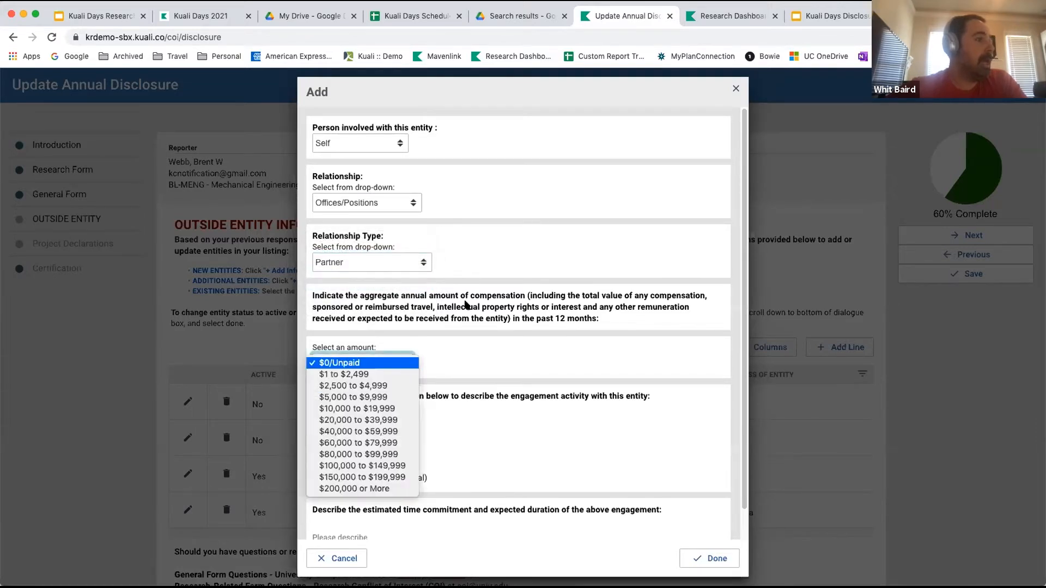
click(527, 355)
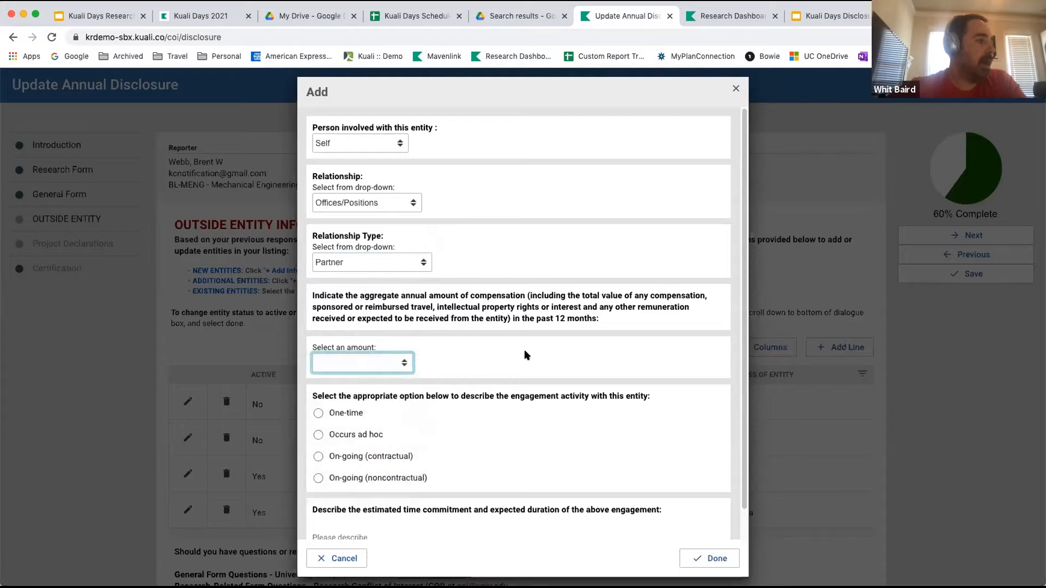
click(395, 367)
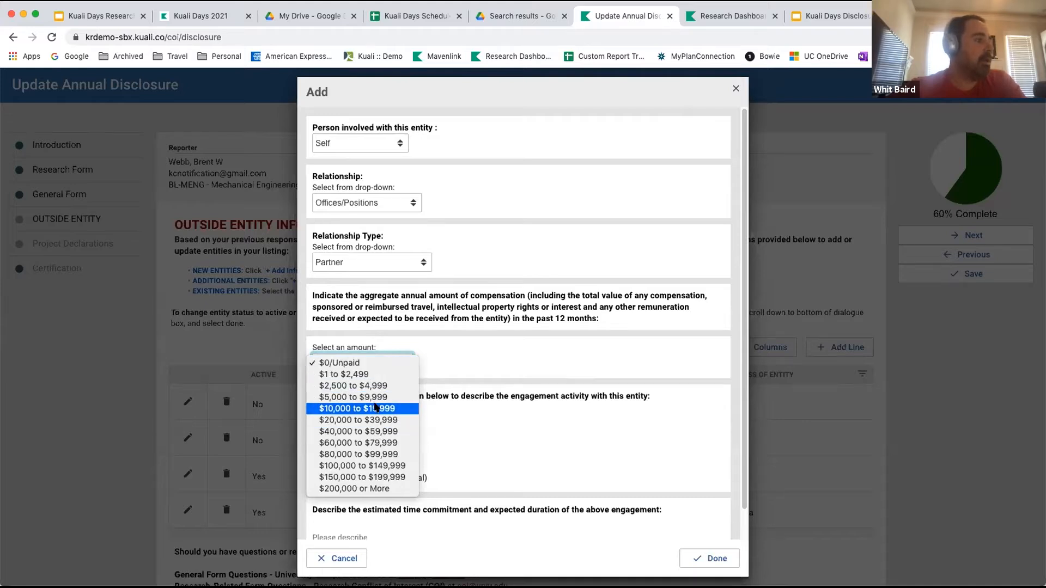
click(376, 408)
Mark the engagement as On-going (contractual) and describe its time commitment and duration as "I help Pfize with some research".
scroll(355, 441, down, 1)
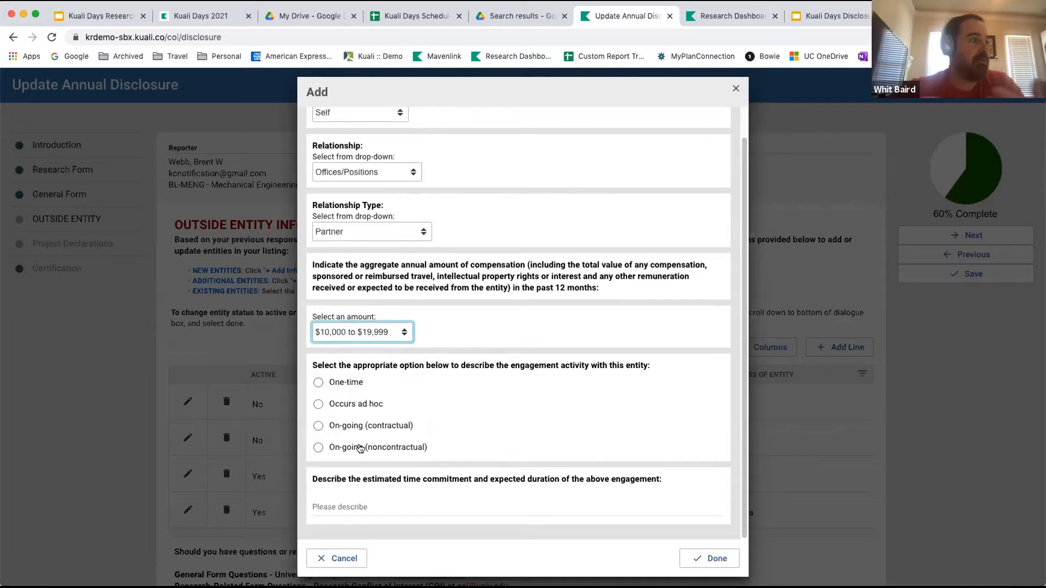
click(319, 426)
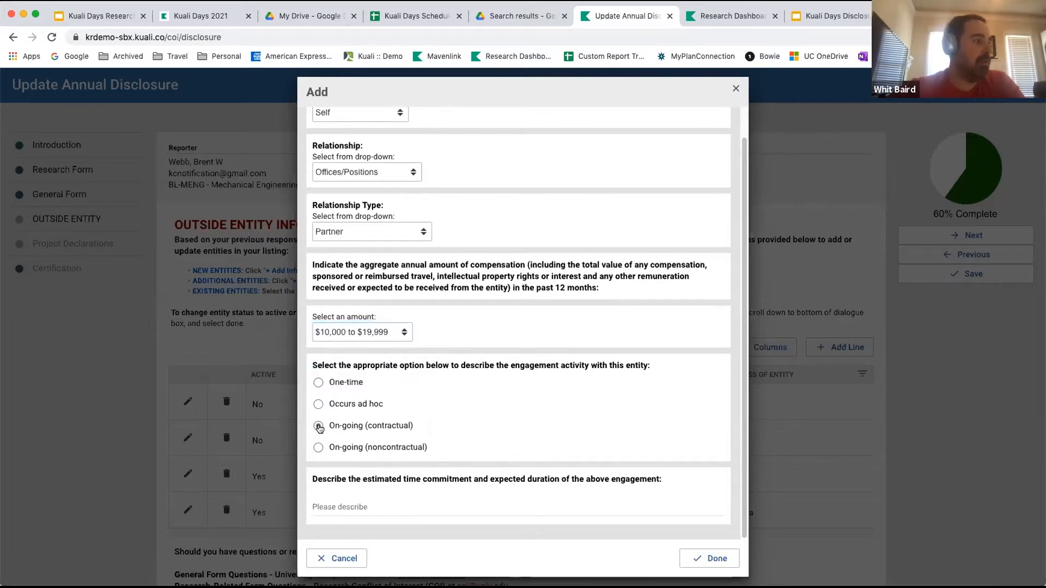
click(387, 504)
text(I help)
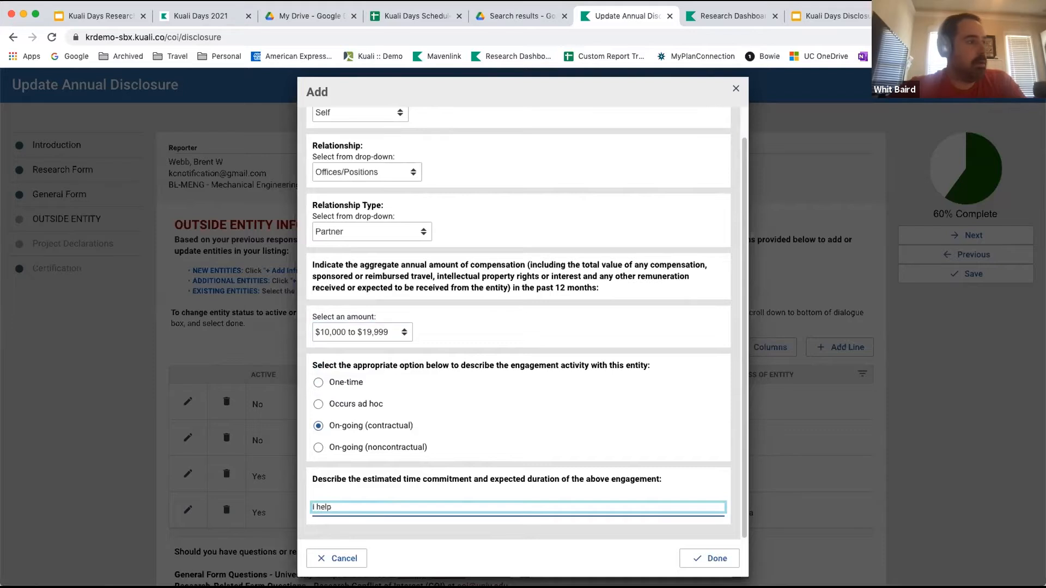
text( Pfize wit)
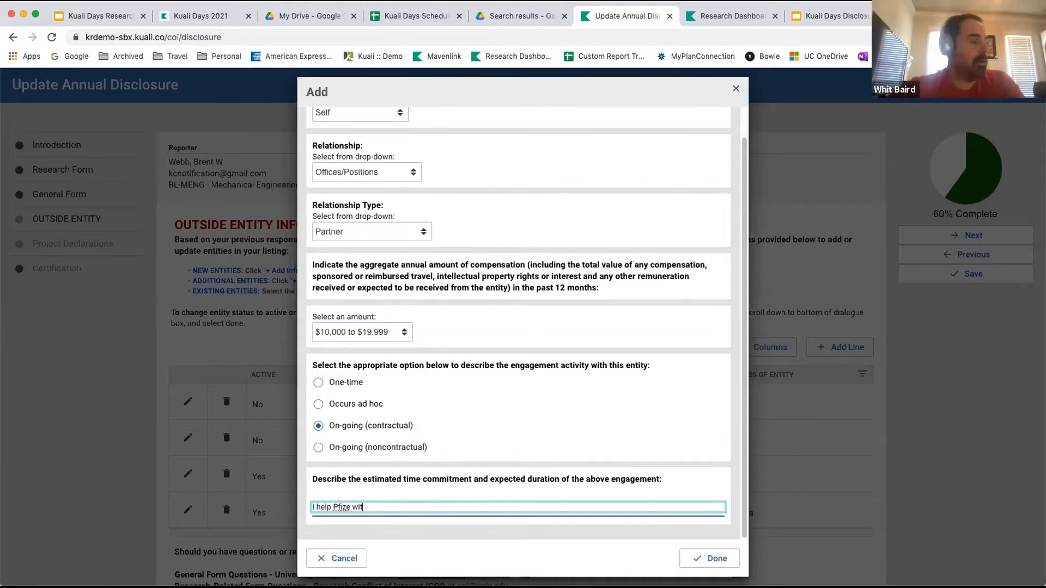
text(h some )
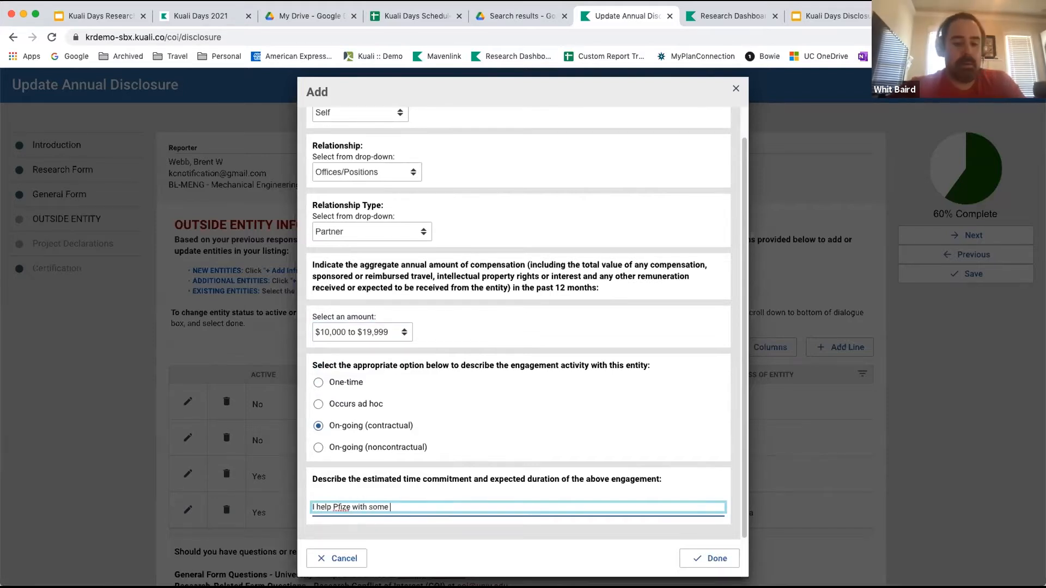
text(research)
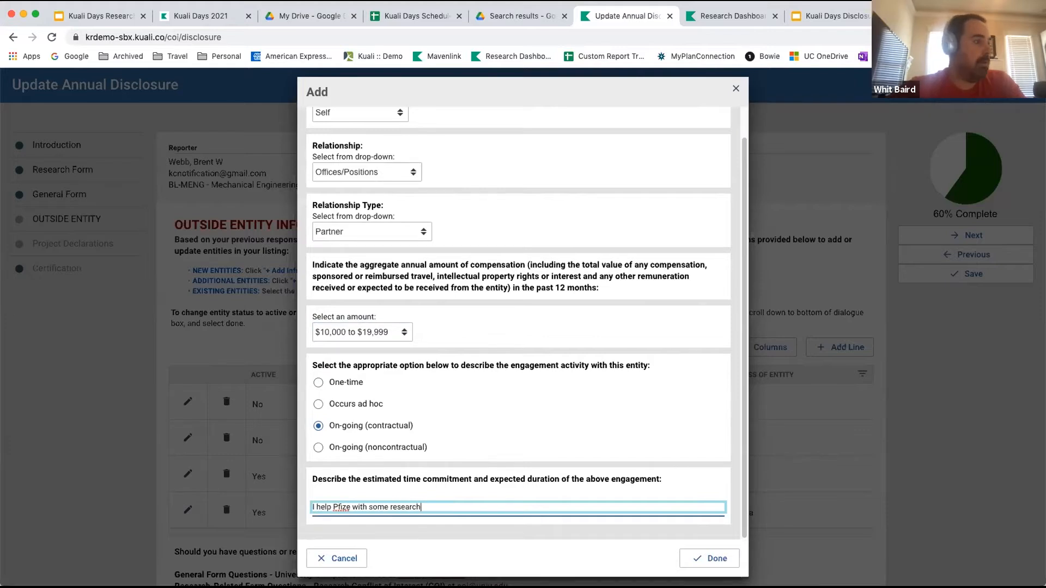
Replace the engagement's time commitment description with "12 months helping with Research" and finish the Offices/Positions relationship line.
key(BackSpace)
key(BackSpace)
key(BackSpace)
key(BackSpace)
key(BackSpace)
key(BackSpace)
key(BackSpace)
key(BackSpace)
key(BackSpace)
key(BackSpace)
key(BackSpace)
key(BackSpace)
key(BackSpace)
key(BackSpace)
key(BackSpace)
key(BackSpace)
key(BackSpace)
key(BackSpace)
key(BackSpace)
key(BackSpace)
key(BackSpace)
key(BackSpace)
key(BackSpace)
key(BackSpace)
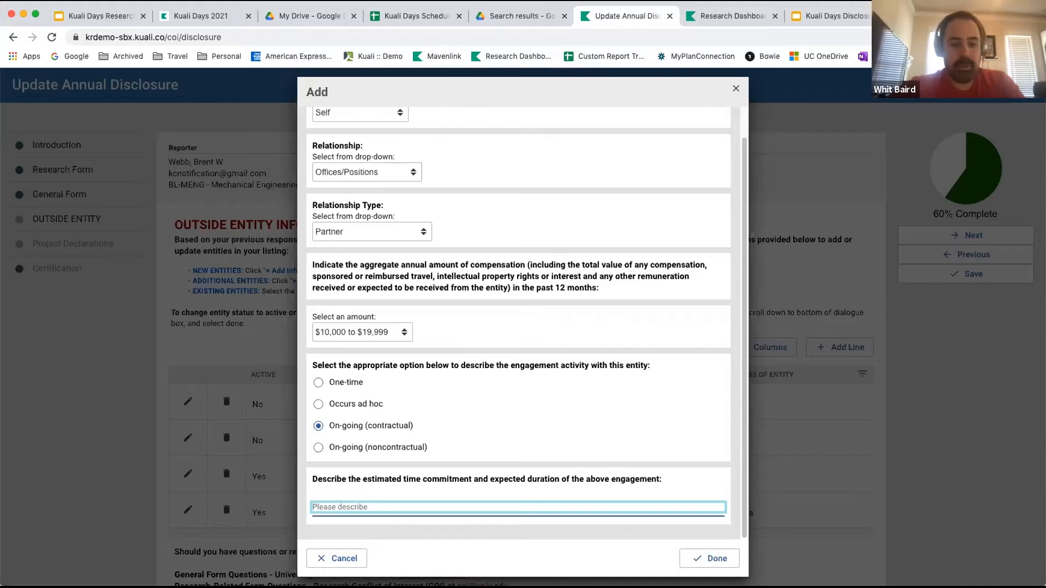
text(12 month)
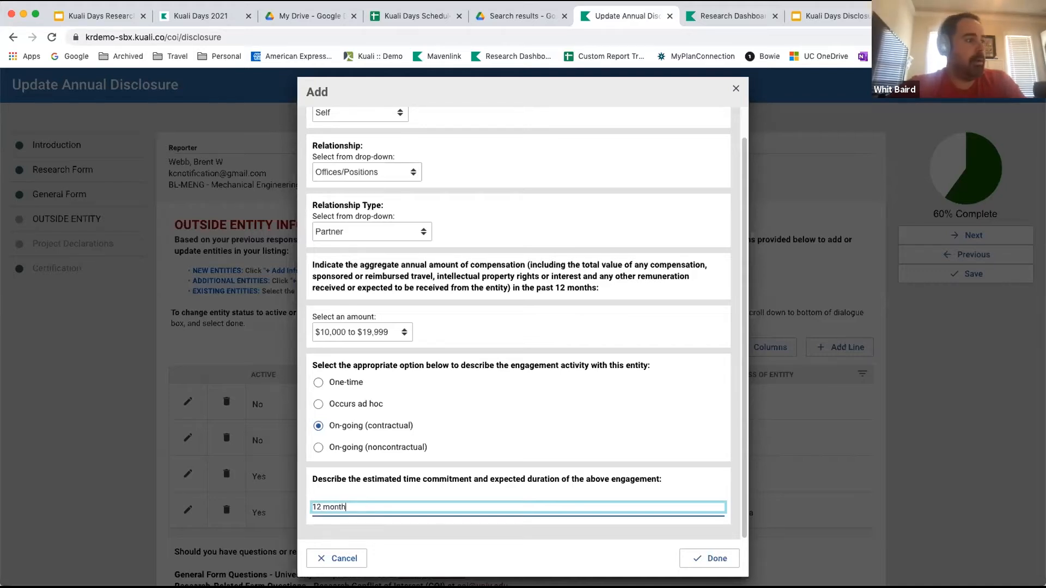
text(s helping with )
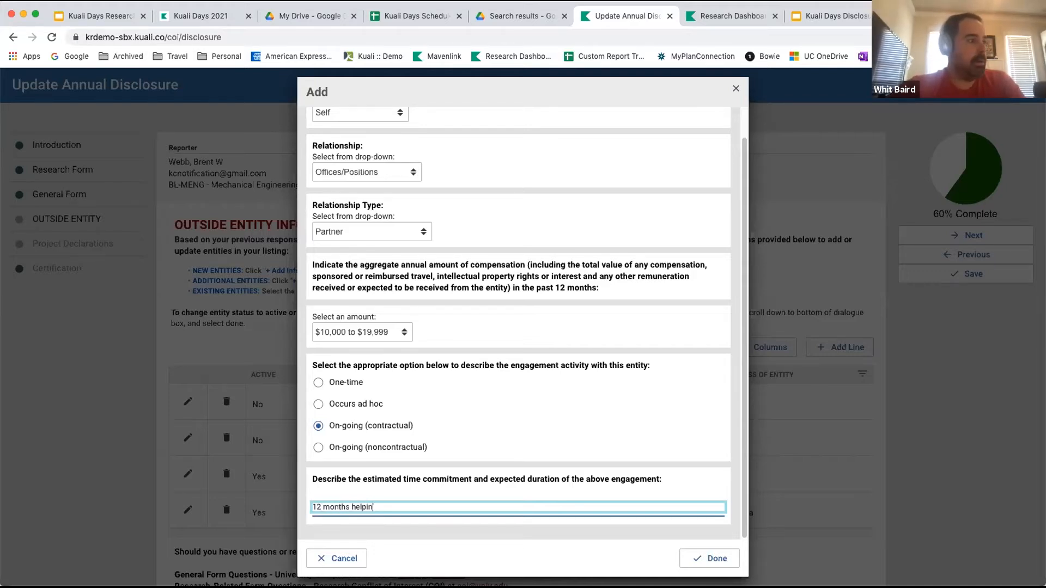
text(Research)
click(711, 558)
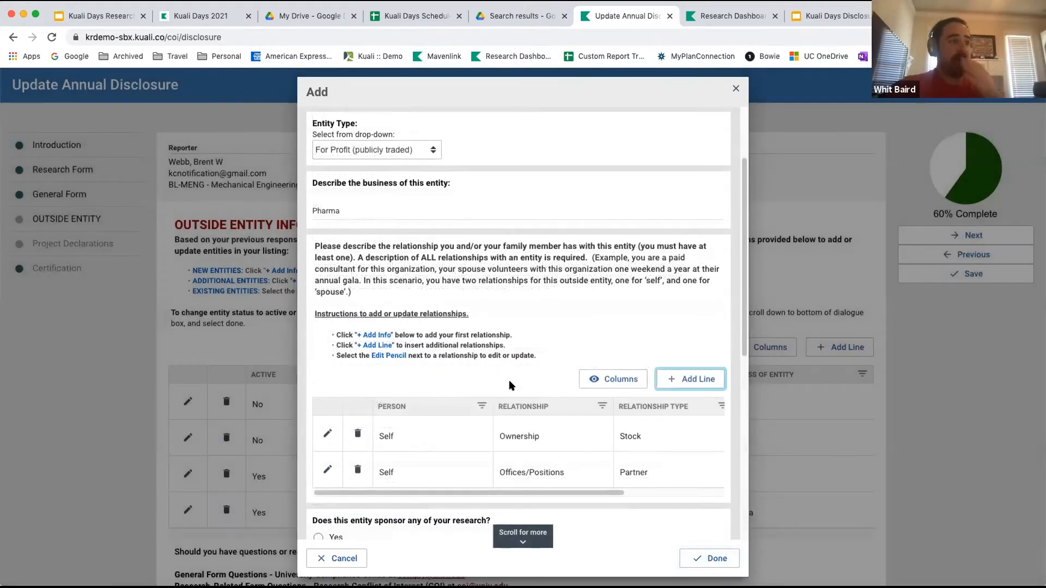
Answer Yes to whether this entity sponsors any of the reporter's research.
scroll(511, 385, down, 2)
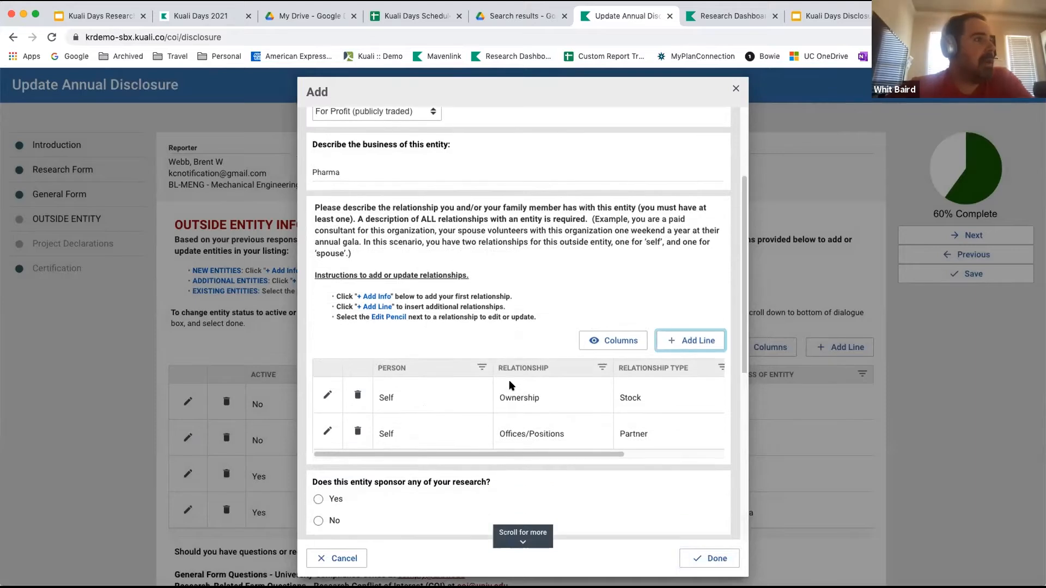
scroll(490, 385, down, 1)
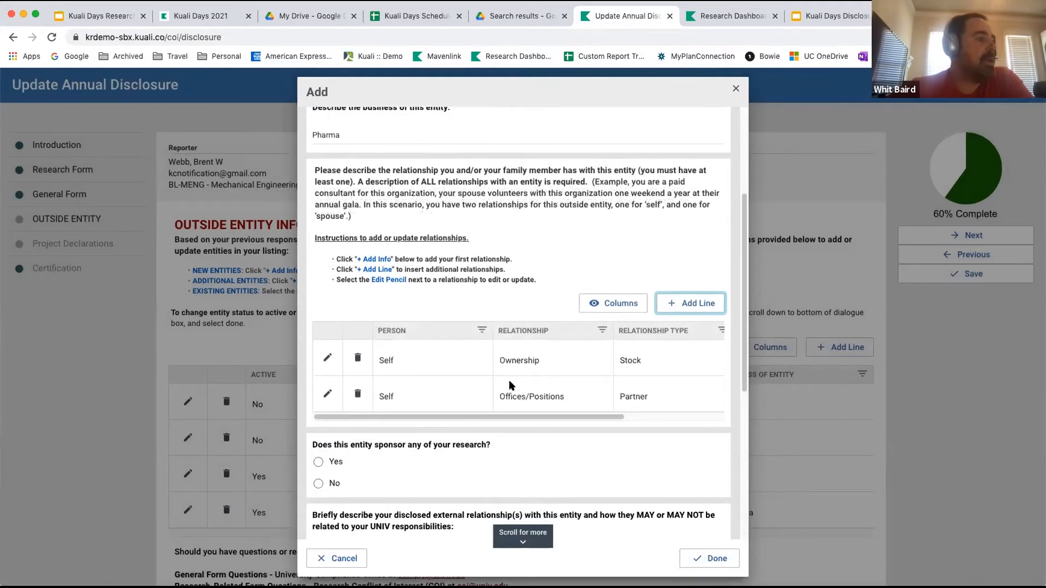
scroll(459, 385, down, 1)
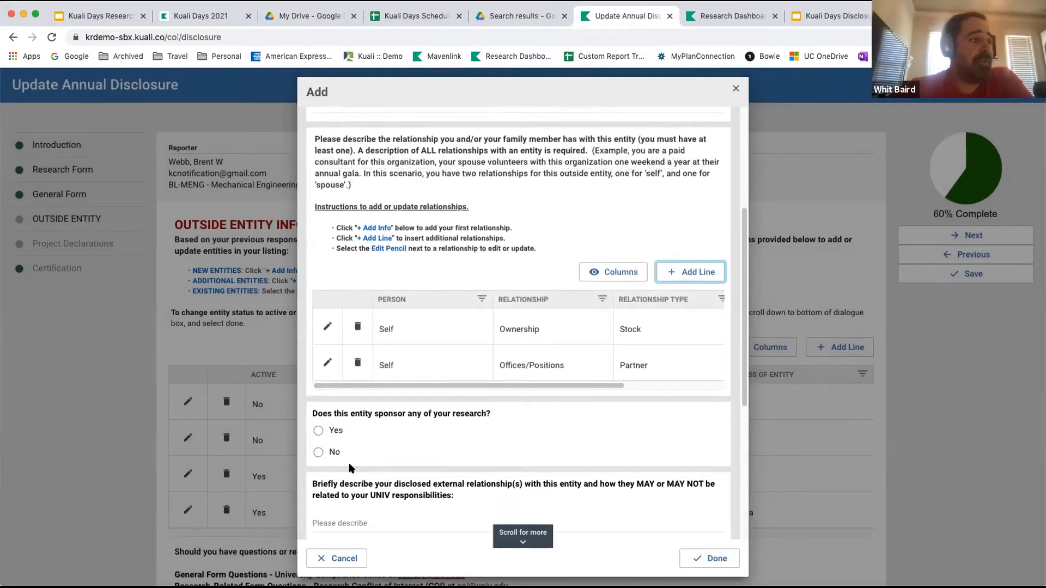
scroll(352, 468, down, 1)
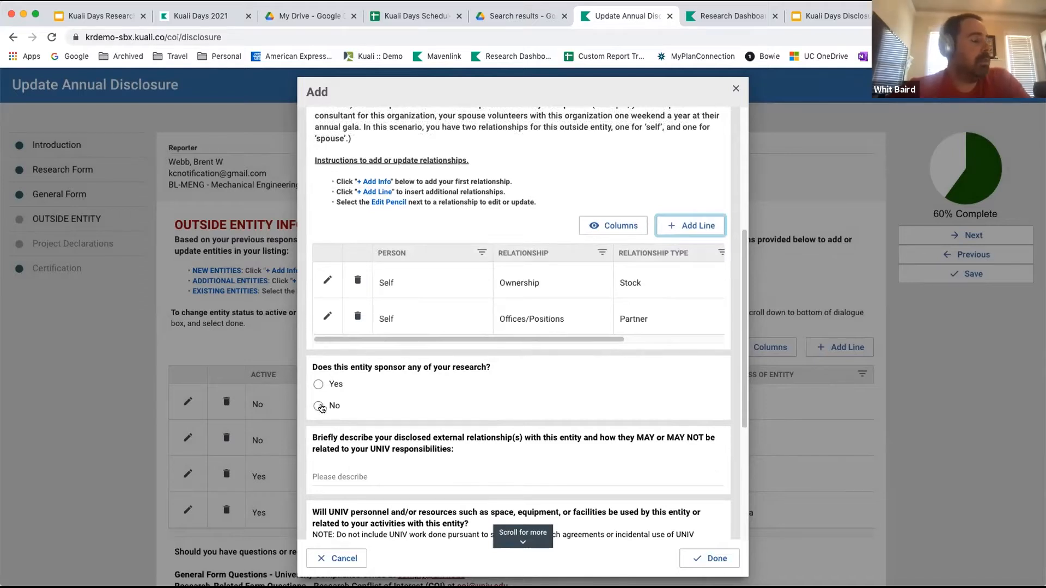
scroll(360, 404, down, 1)
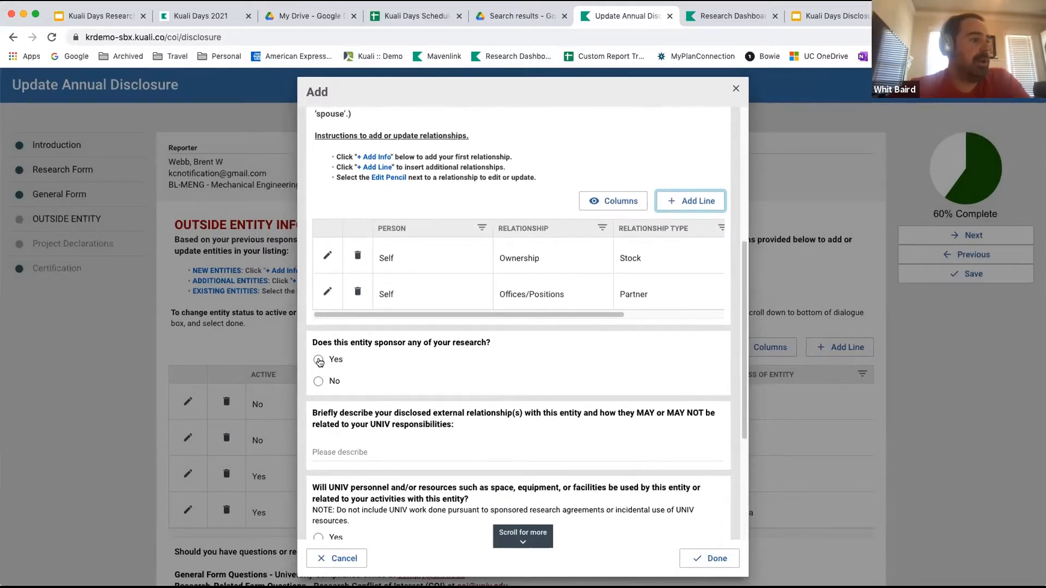
click(319, 360)
Describe the disclosed external relationship with the entity as "Do extra research with them".
scroll(441, 413, down, 3)
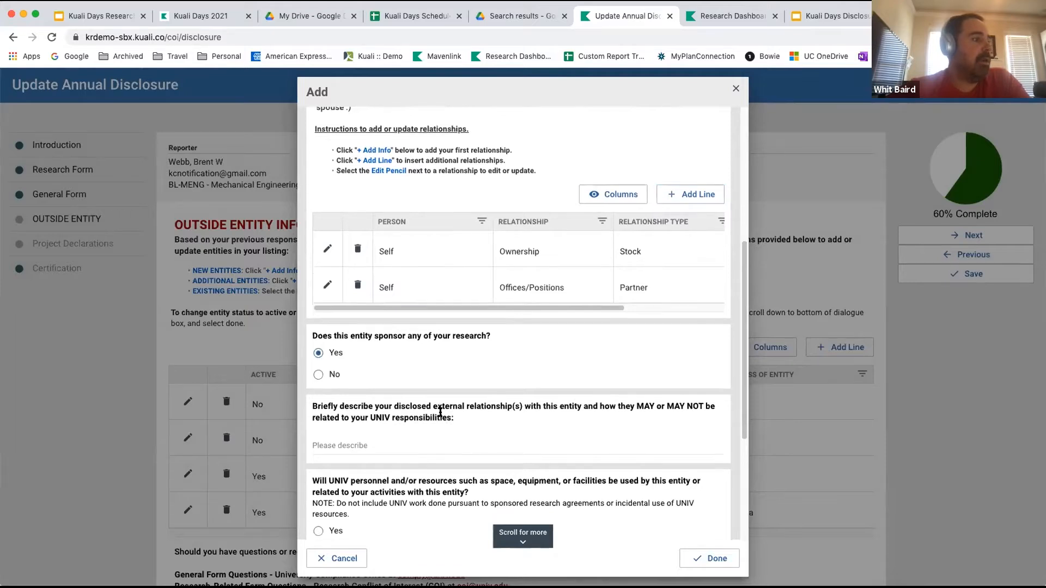
click(415, 379)
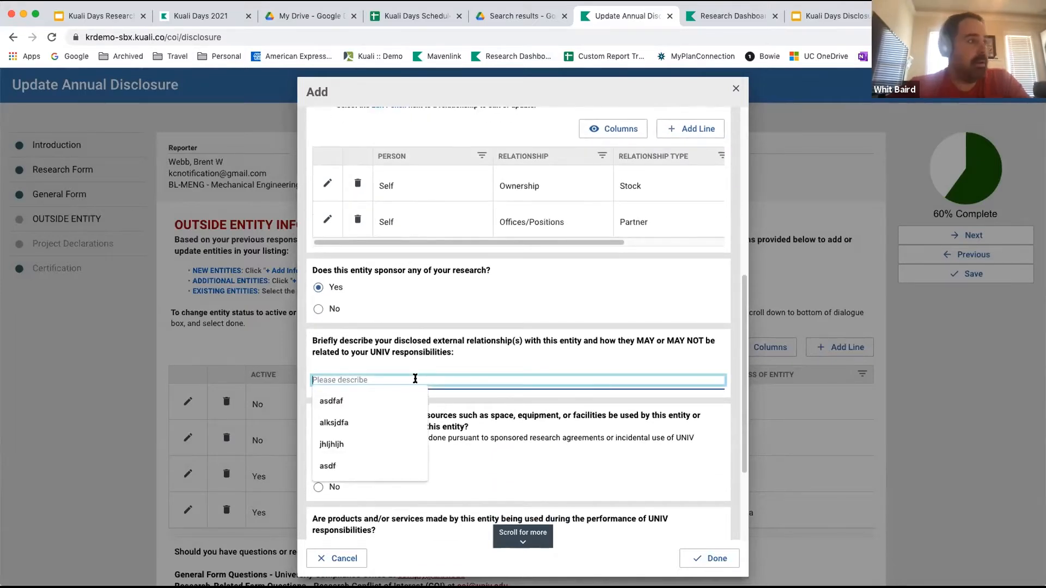
text(Do )
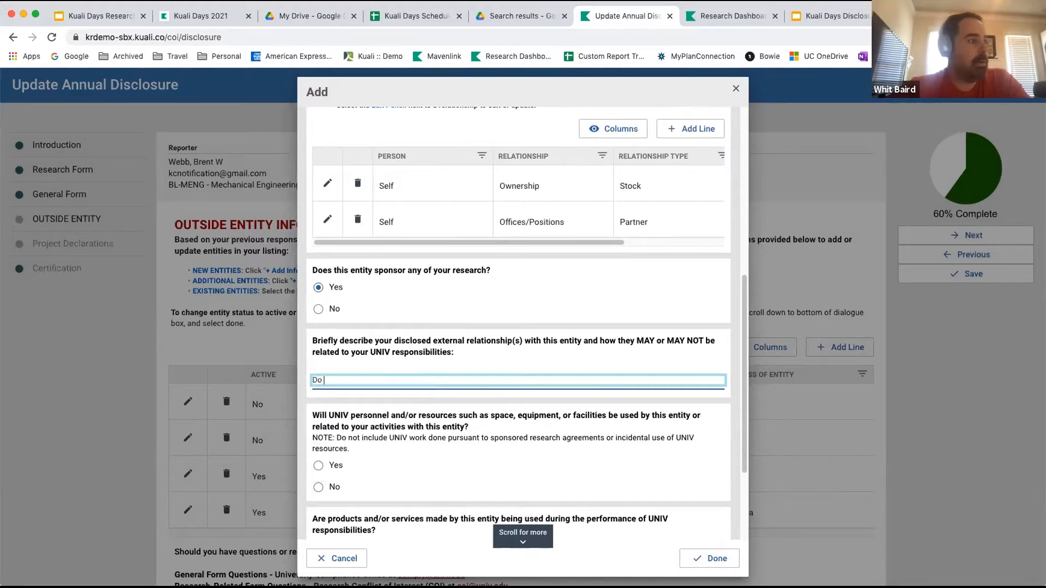
text(extra research with them)
Answer No to the questions on university resources, entity products or services, and attachments, and complete the outside entity entry.
scroll(454, 424, down, 3)
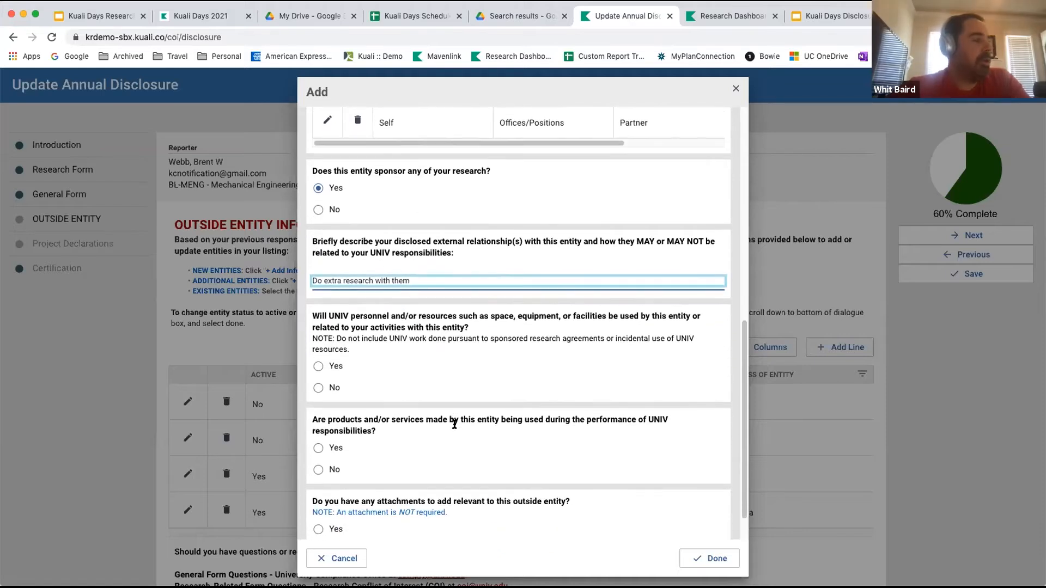
scroll(455, 424, down, 1)
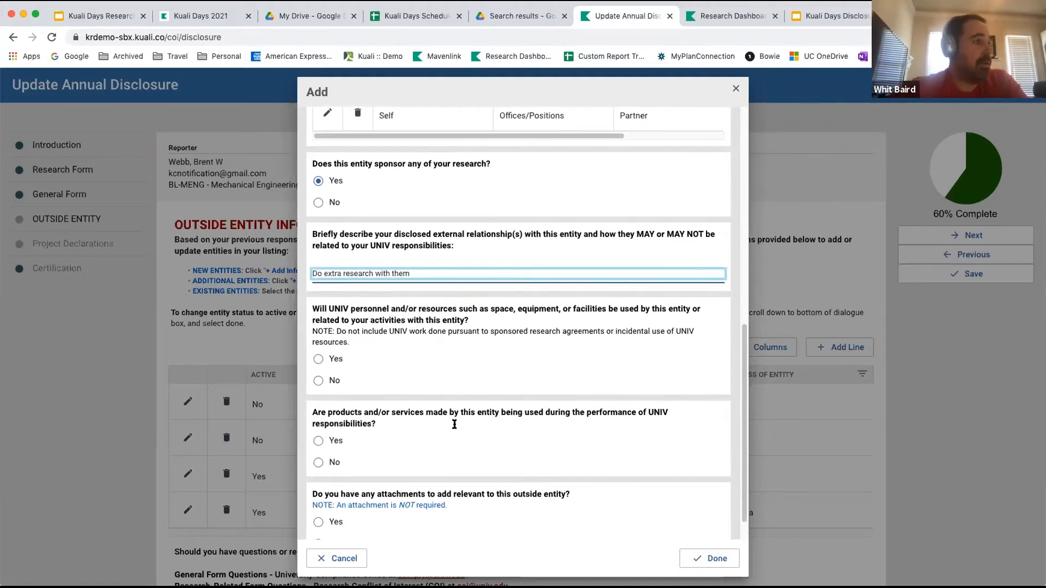
scroll(455, 424, down, 1)
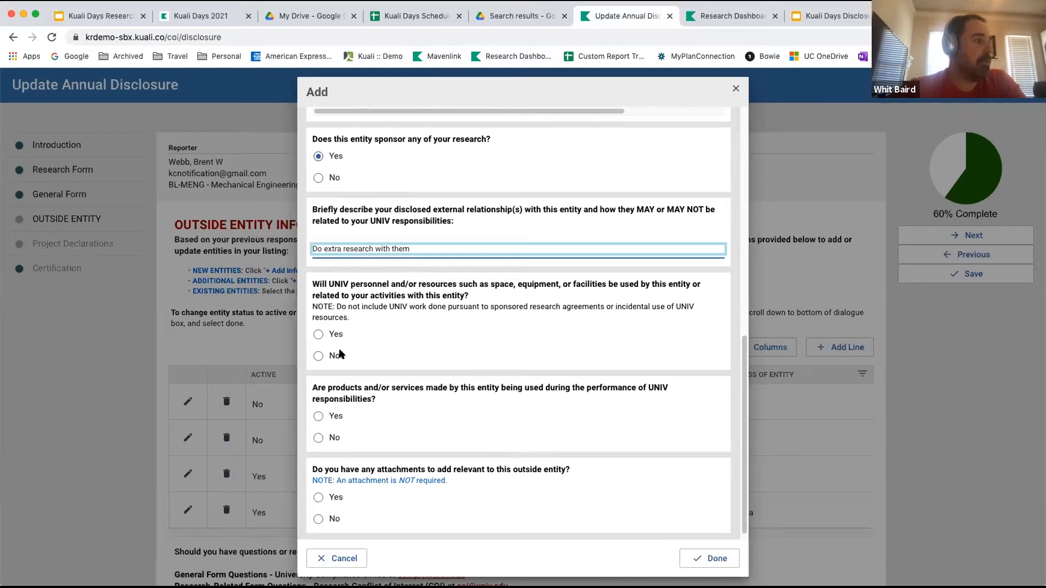
click(374, 360)
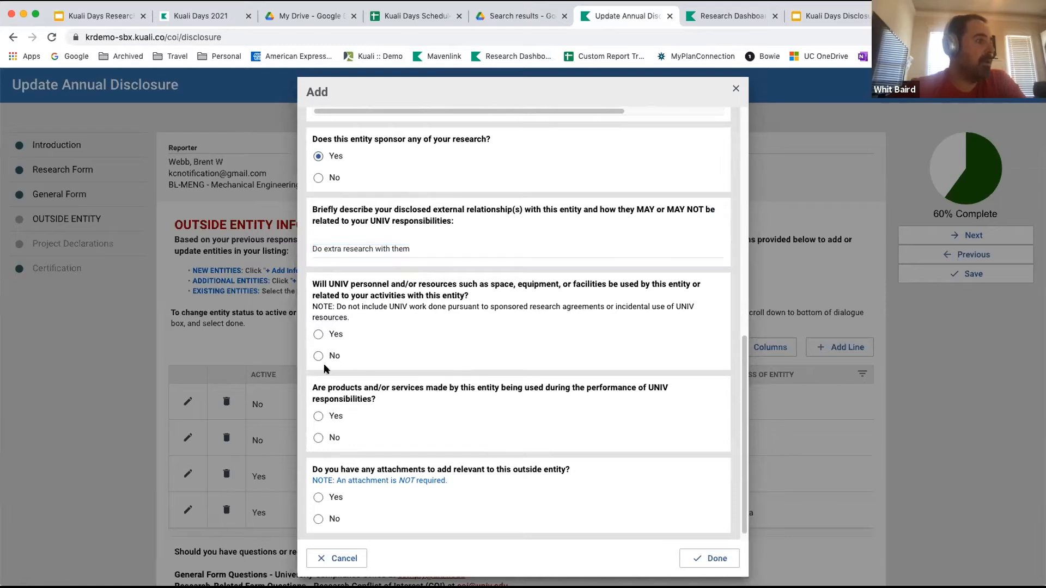
click(364, 365)
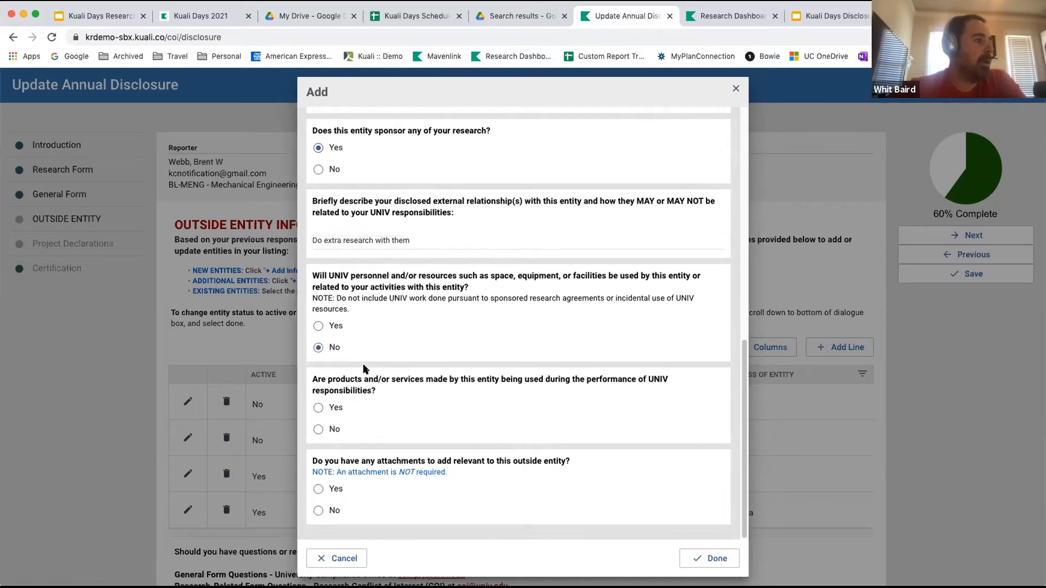
click(320, 432)
click(319, 511)
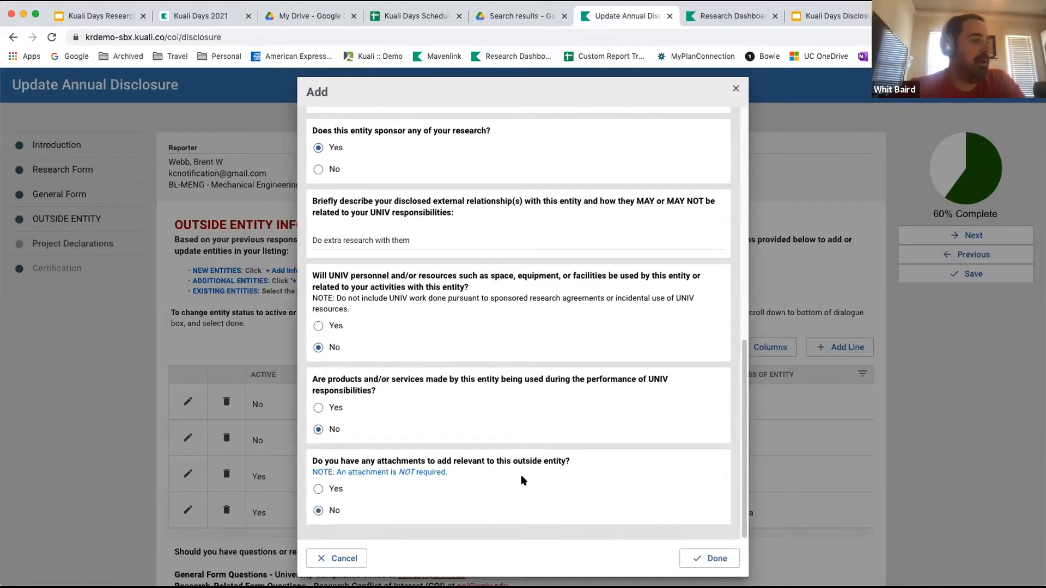
click(709, 560)
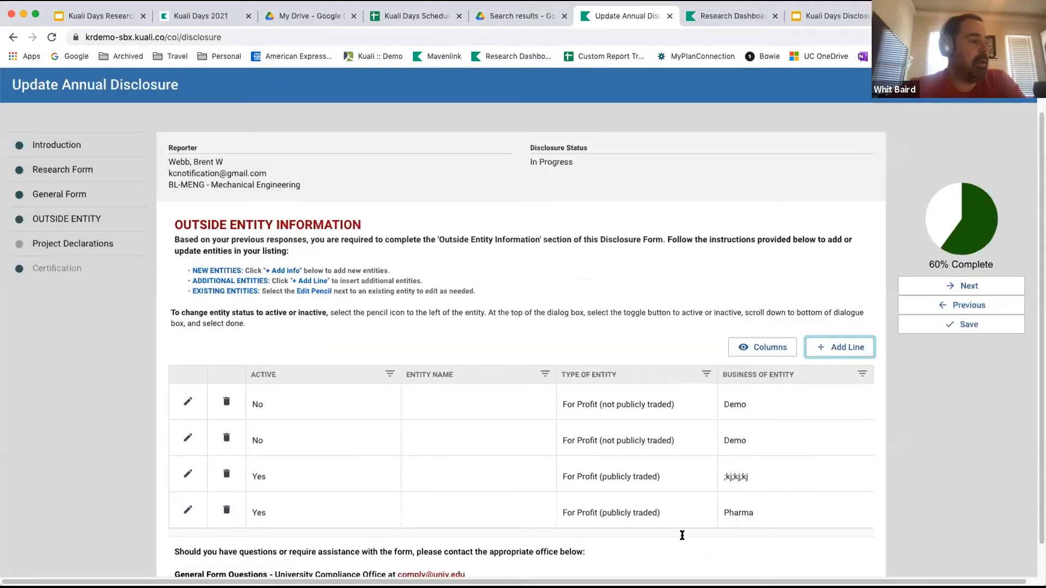
Proceed from the Outside Entity section to the Project Declarations section of the disclosure.
scroll(634, 460, down, 1)
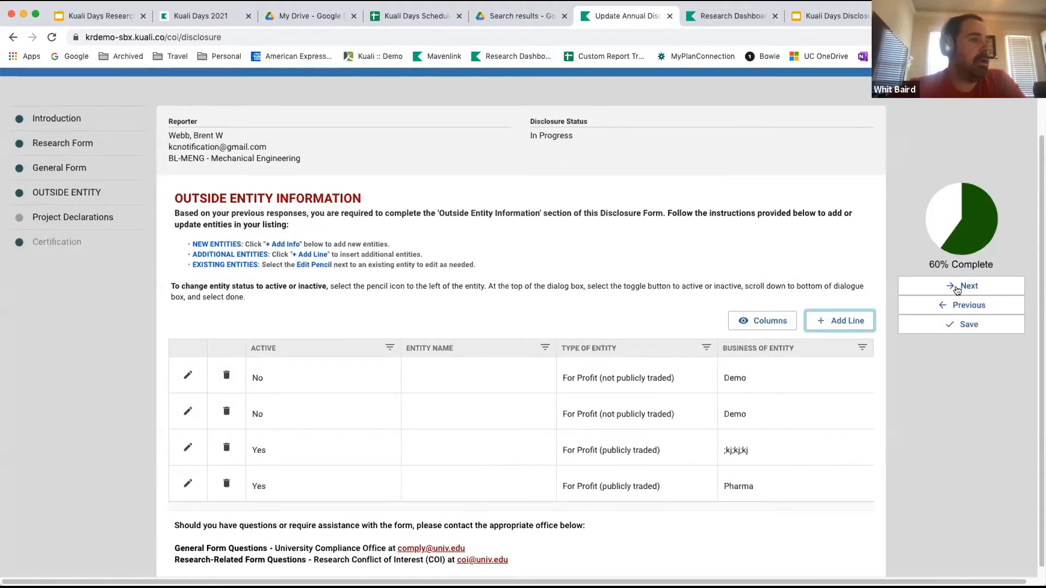
scroll(852, 380, down, 1)
click(974, 286)
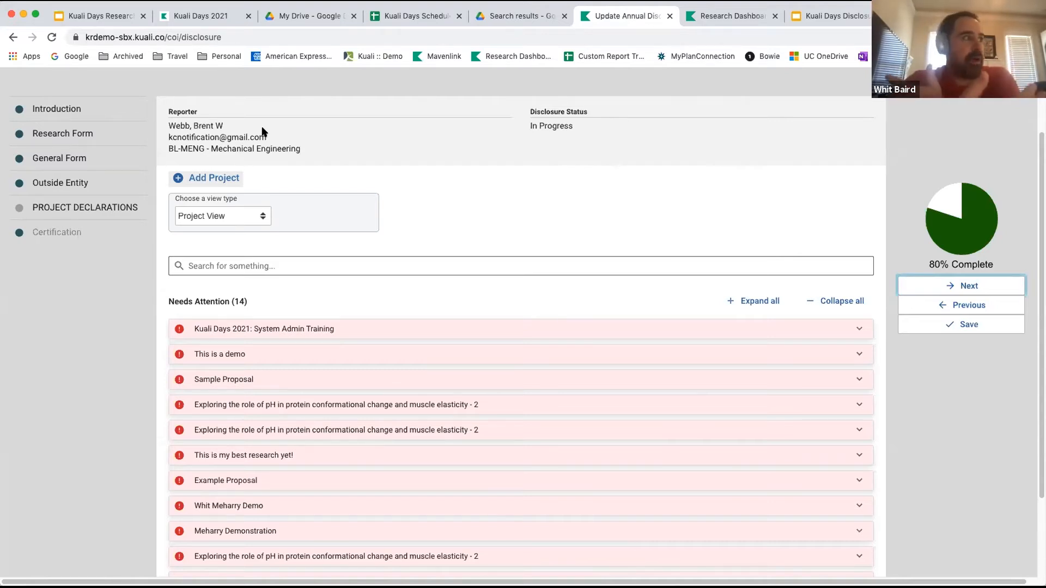
Expand the "Kuali Days 2021: System Admin Training" project and declare New England Aquarium as Unrelated to it.
click(858, 331)
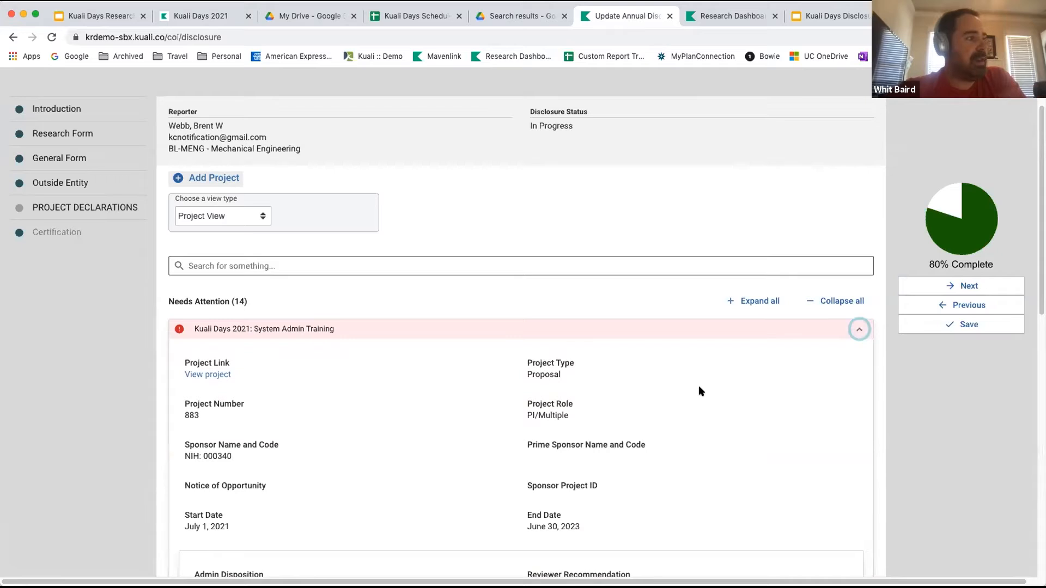
scroll(700, 390, down, 1)
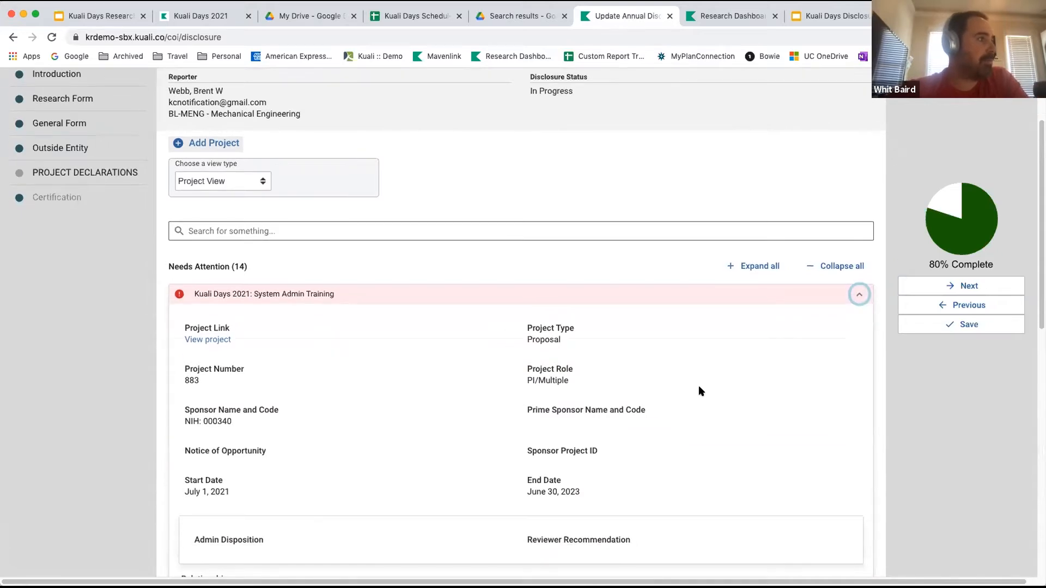
scroll(701, 391, down, 3)
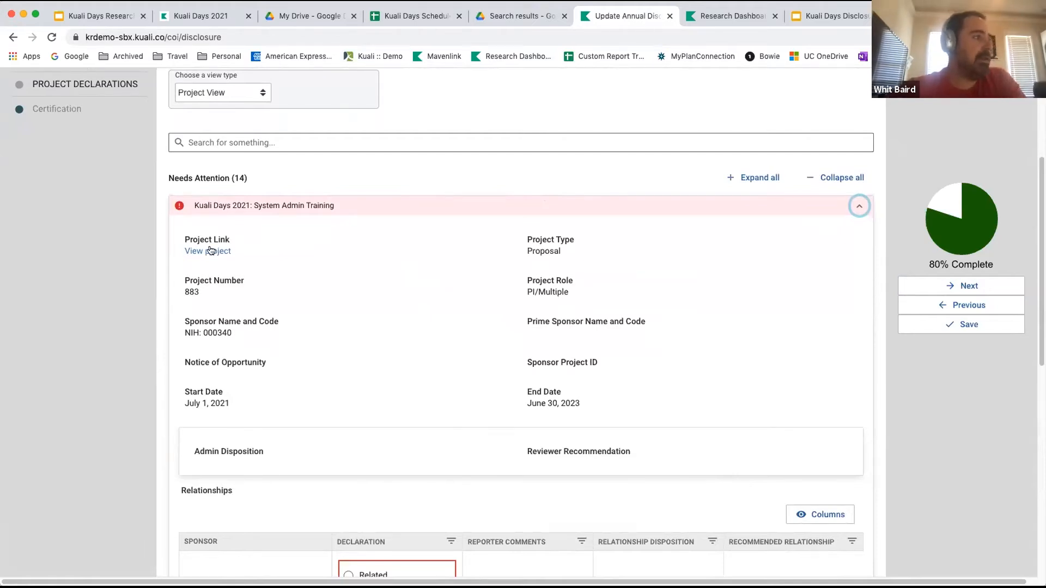
scroll(330, 269, down, 3)
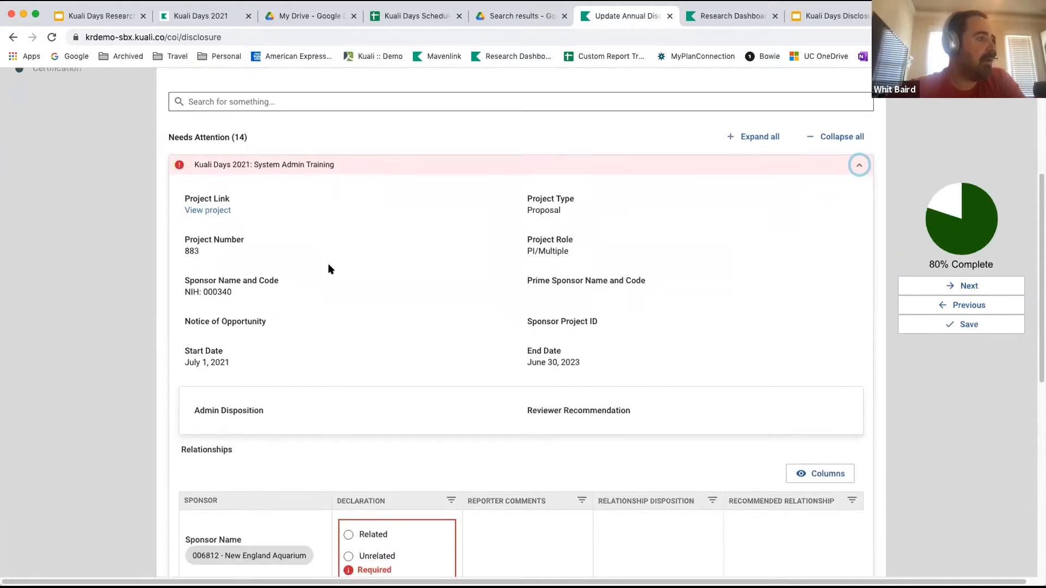
scroll(328, 264, down, 2)
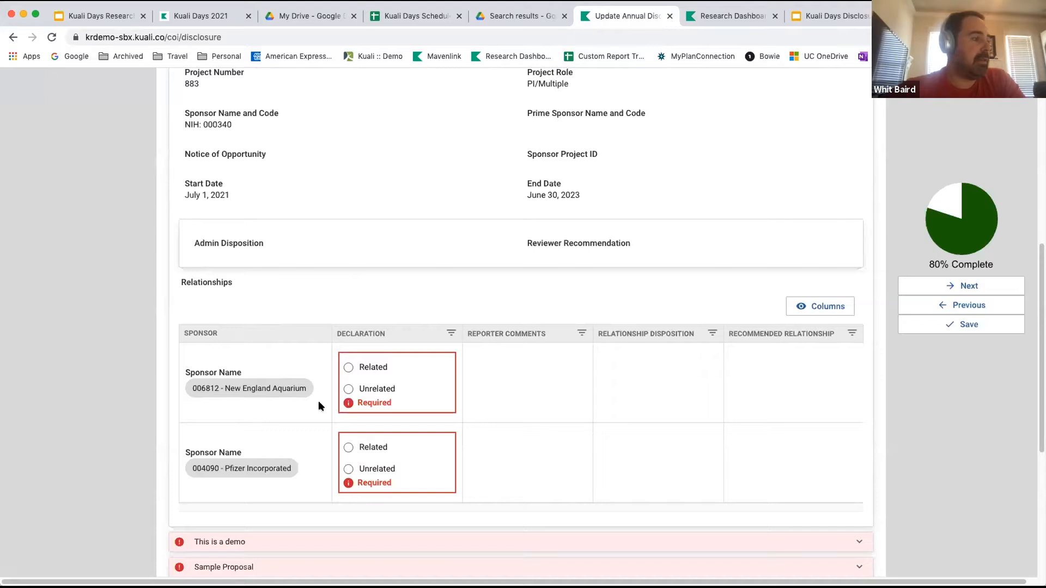
click(347, 389)
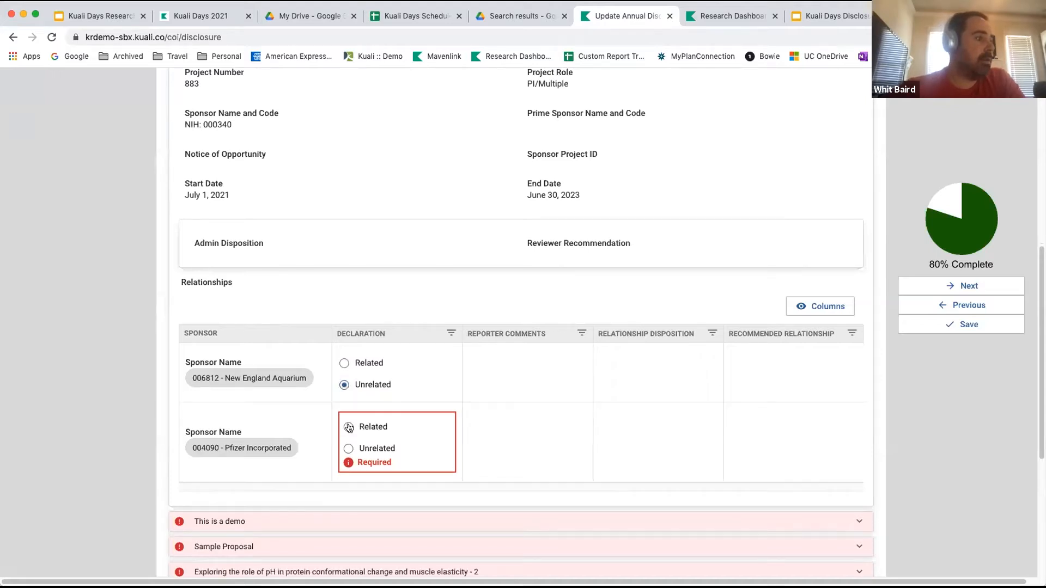
Declare Pfizer Incorporated as Related to the project with the reporter comment "This may interfere my research".
click(349, 428)
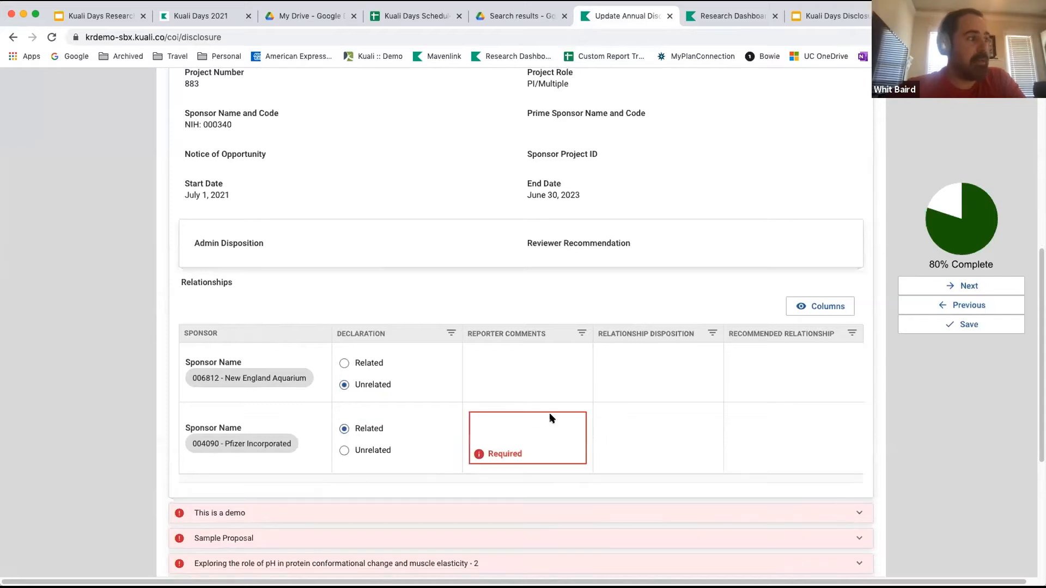
click(510, 424)
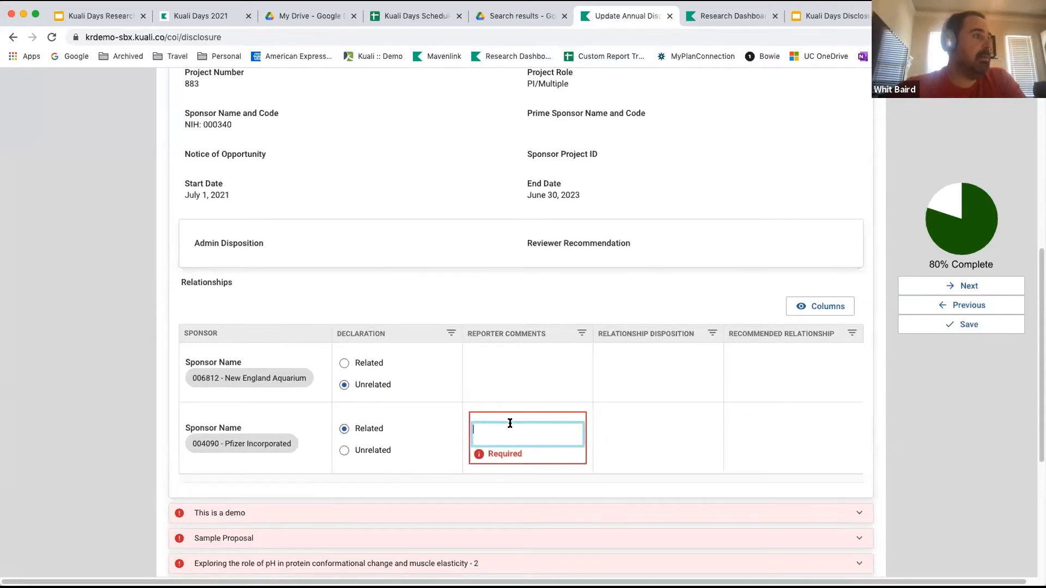
scroll(510, 424, up, 1)
scroll(510, 424, down, 1)
text(This may in)
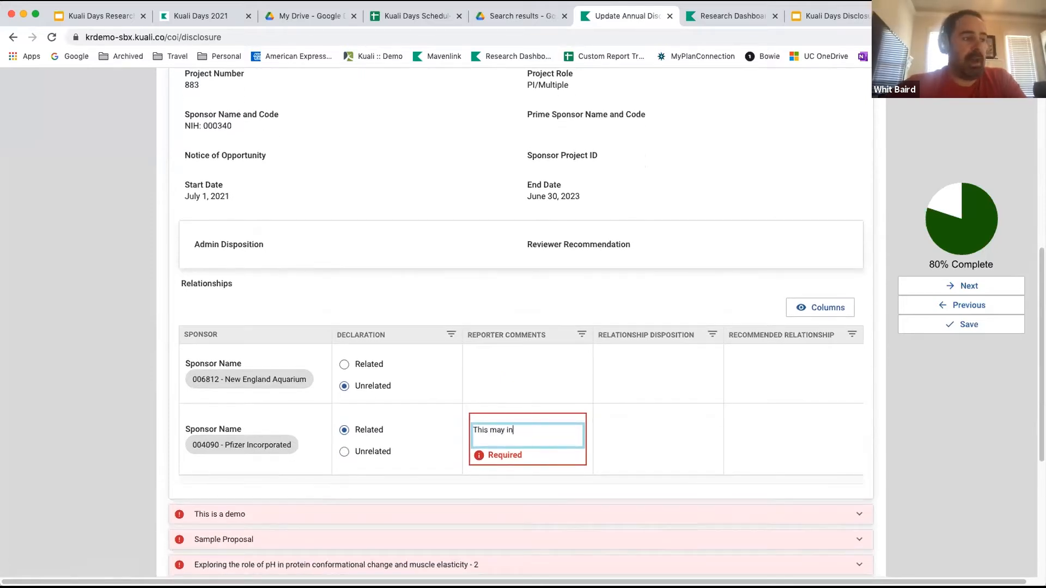
text(terfere my research)
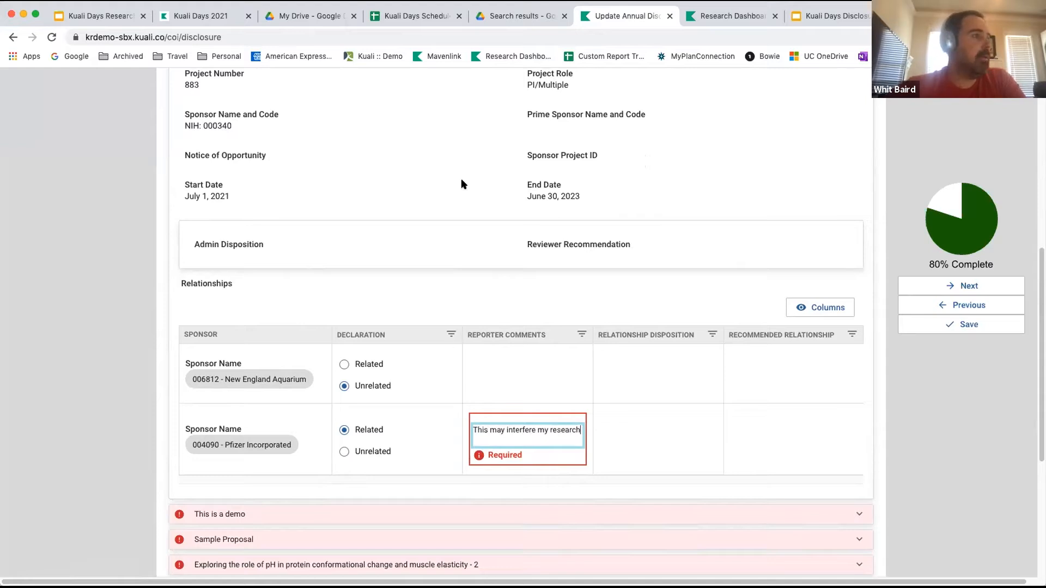
click(446, 225)
Check which view types are offered for the project declarations.
scroll(446, 226, up, 3)
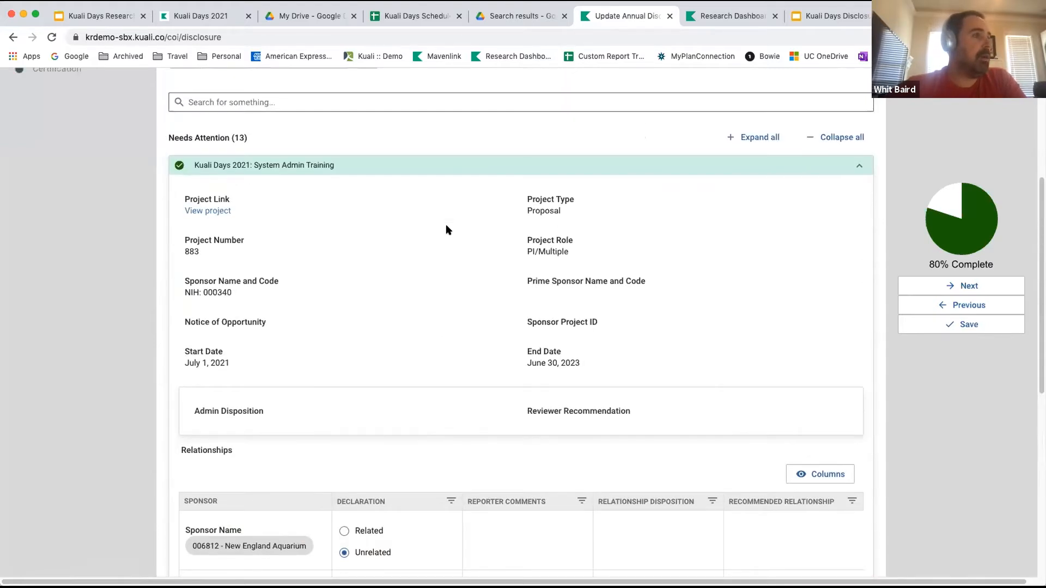
scroll(446, 229, up, 3)
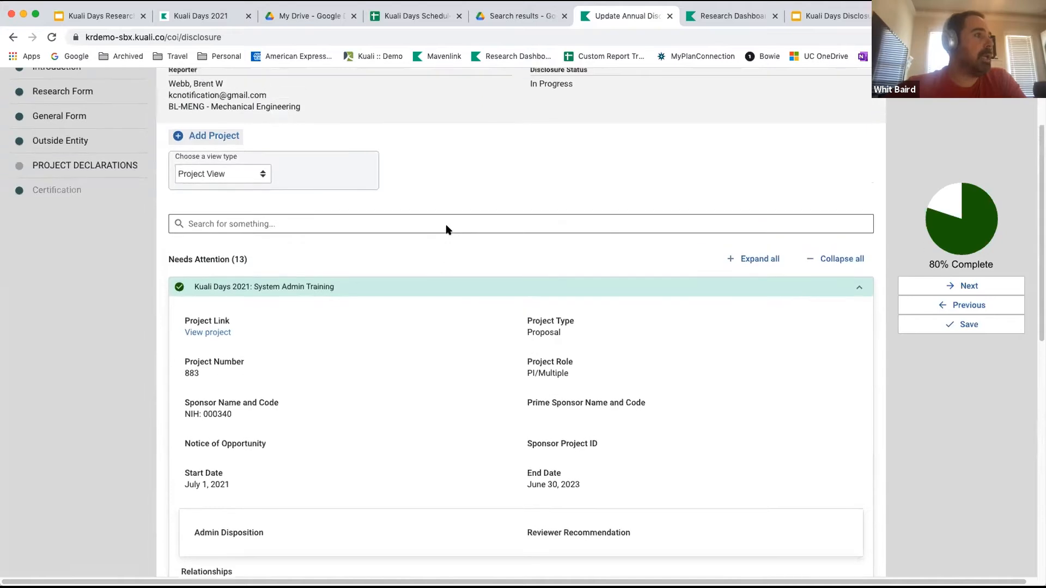
click(256, 206)
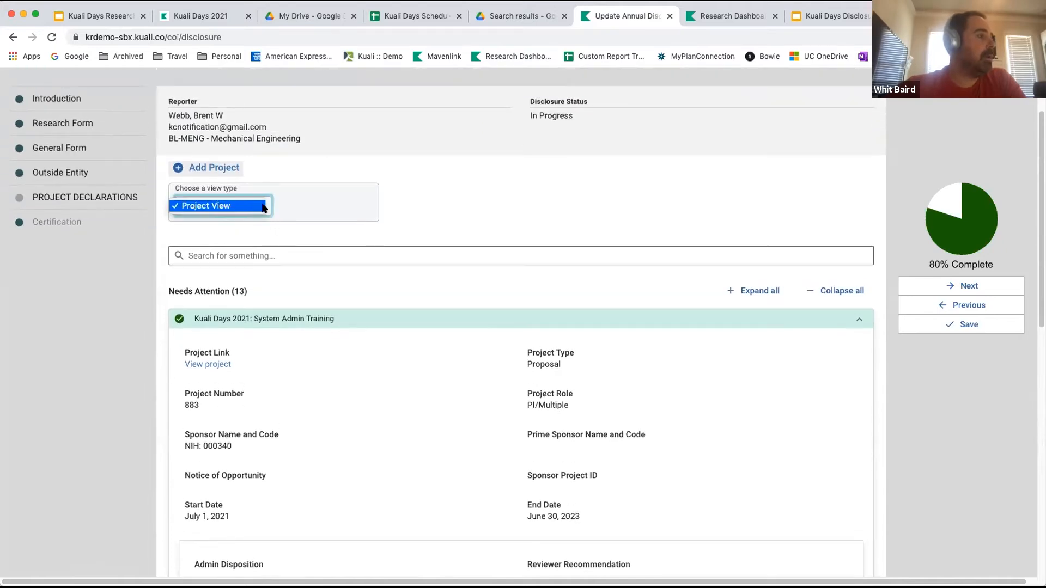
click(475, 189)
Expand all the projects listed under Needs Attention to show their relationship declarations.
click(726, 292)
click(727, 292)
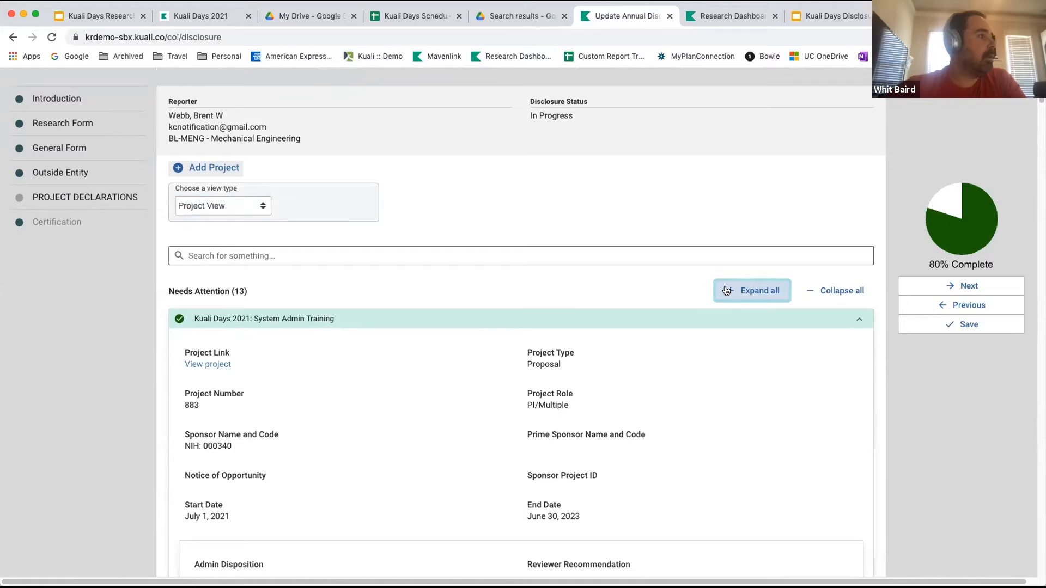
scroll(727, 291, down, 2)
scroll(728, 290, up, 3)
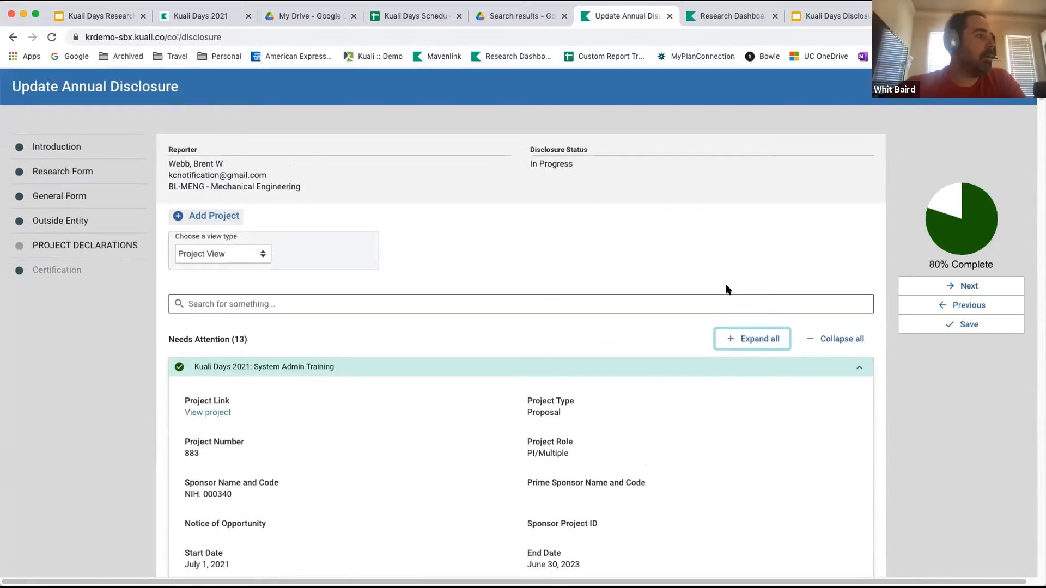
Declare New England Aquarium and Pfizer Incorporated as Unrelated to the "This is a demo" project.
scroll(624, 377, down, 7)
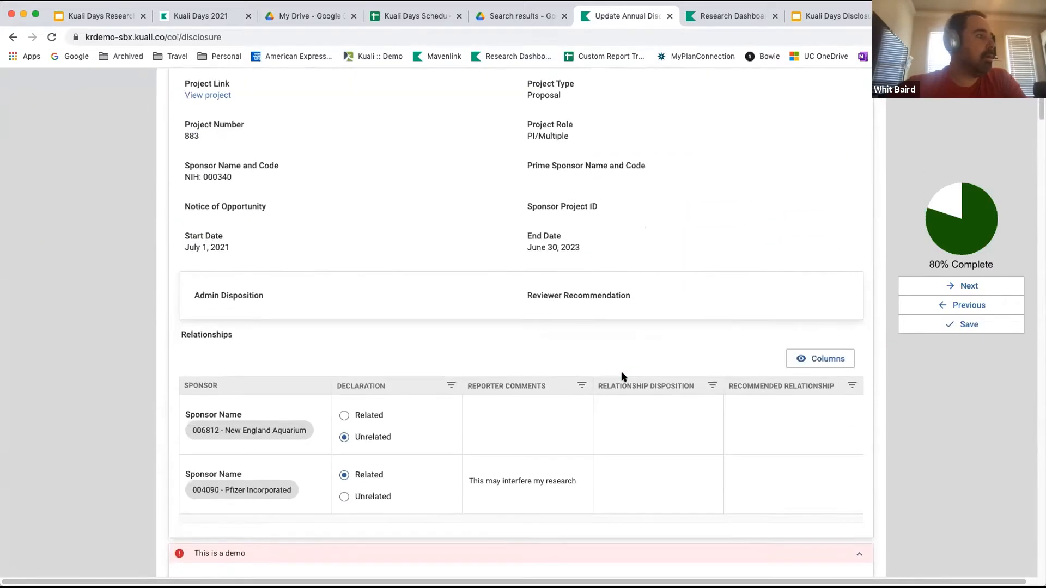
scroll(624, 377, down, 4)
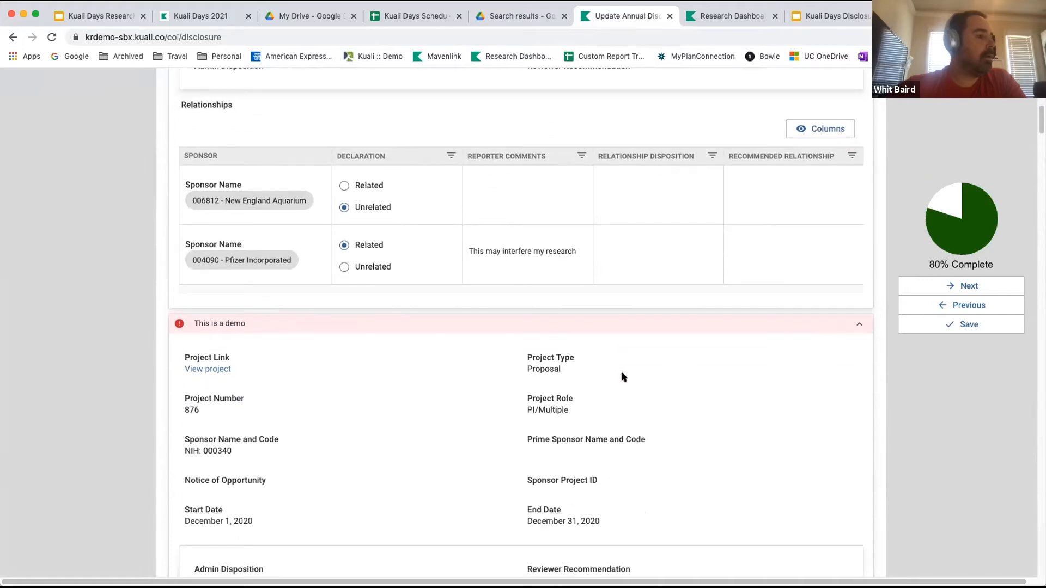
scroll(624, 377, down, 2)
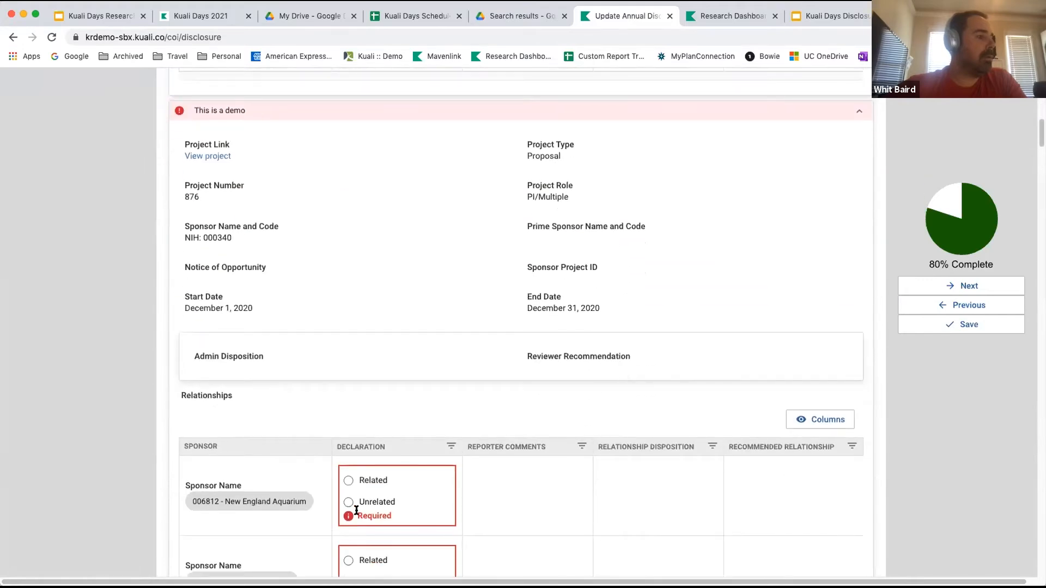
click(344, 503)
scroll(363, 482, down, 1)
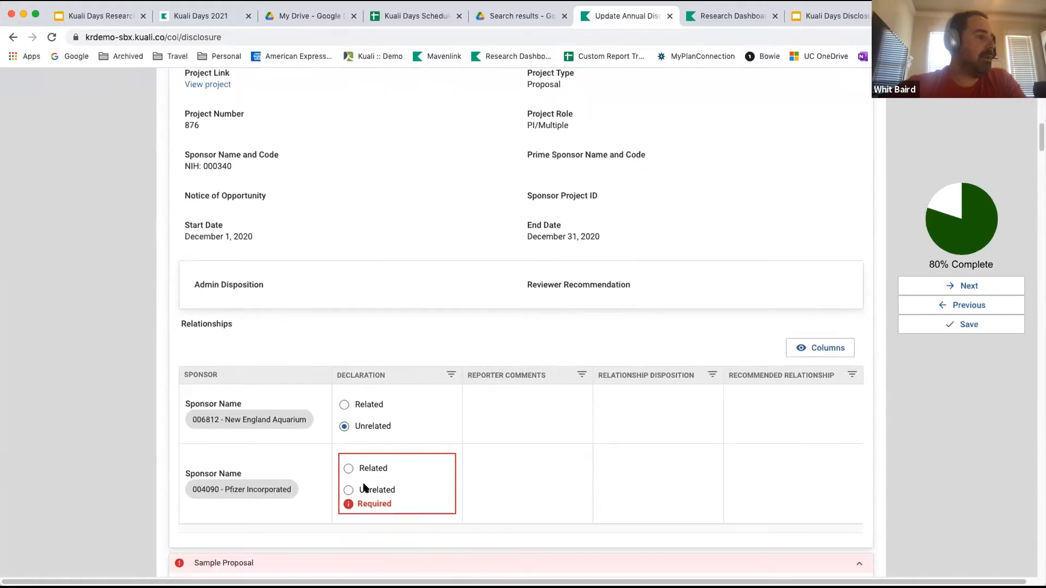
click(346, 490)
Declare both New England Aquarium and Pfizer Incorporated as Unrelated to the "Sample Proposal" project.
scroll(451, 409, down, 2)
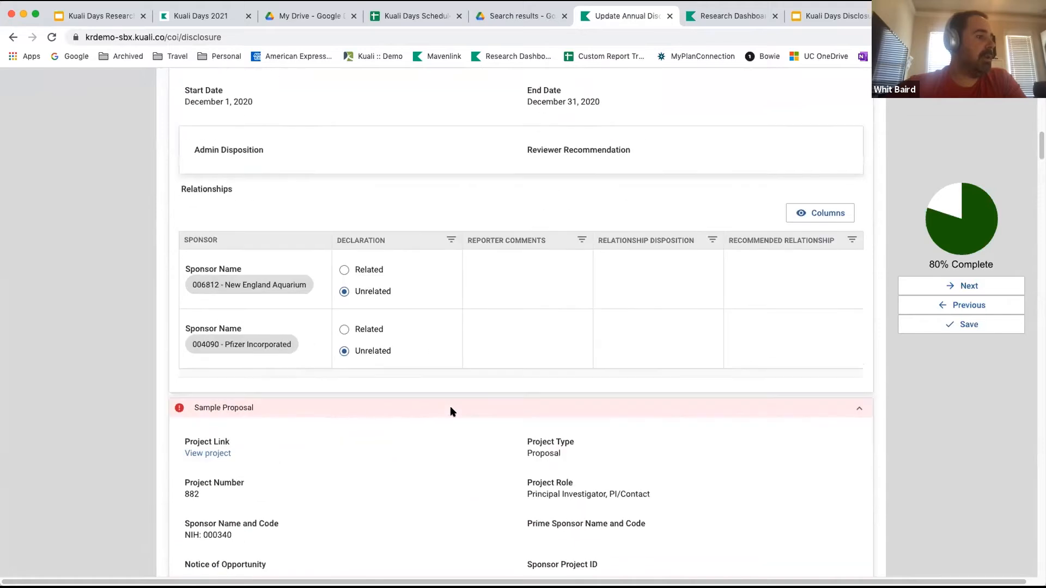
scroll(428, 439, down, 5)
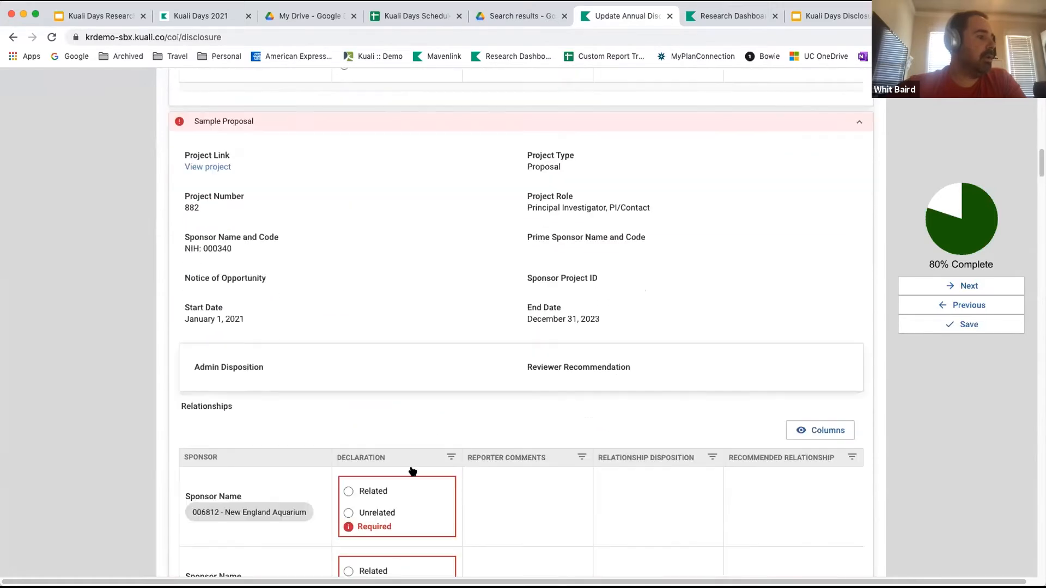
click(349, 514)
scroll(347, 485, down, 2)
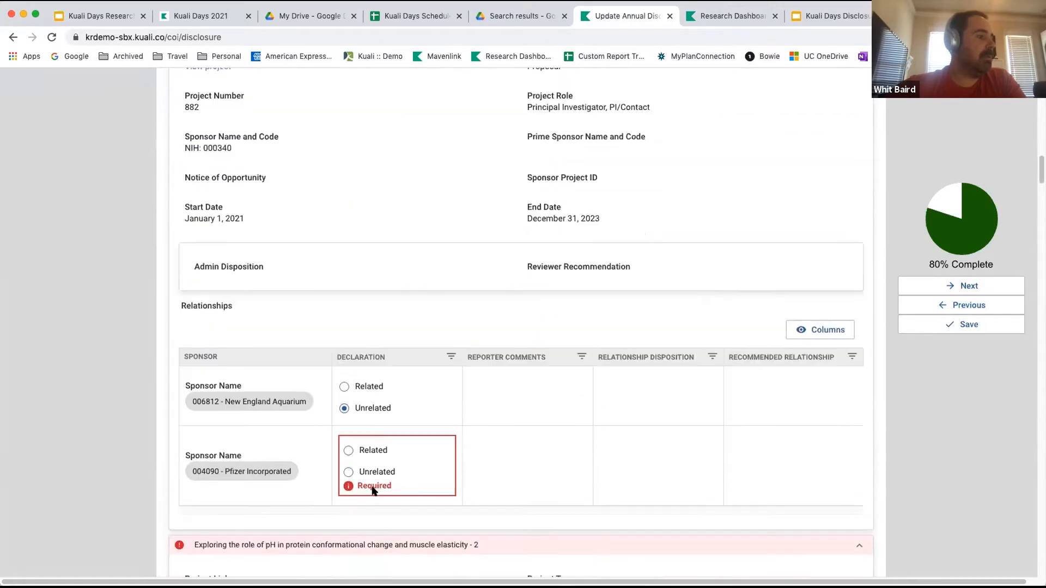
click(386, 468)
Declare both outside entities as Unrelated to proposal 746, "Exploring the role of pH in protein conformational change and muscle elasticity - 2".
scroll(388, 463, down, 5)
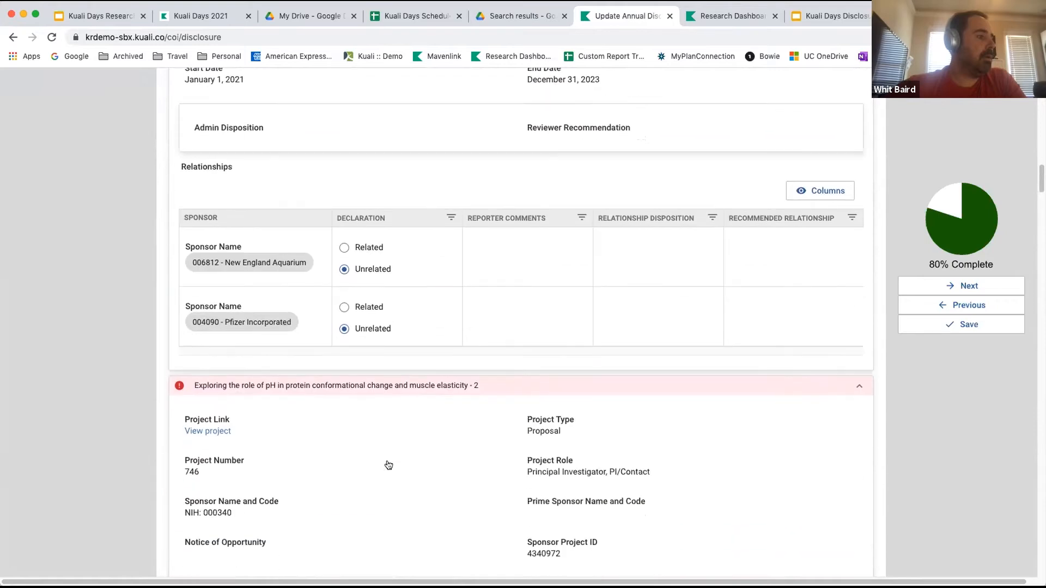
scroll(388, 463, down, 2)
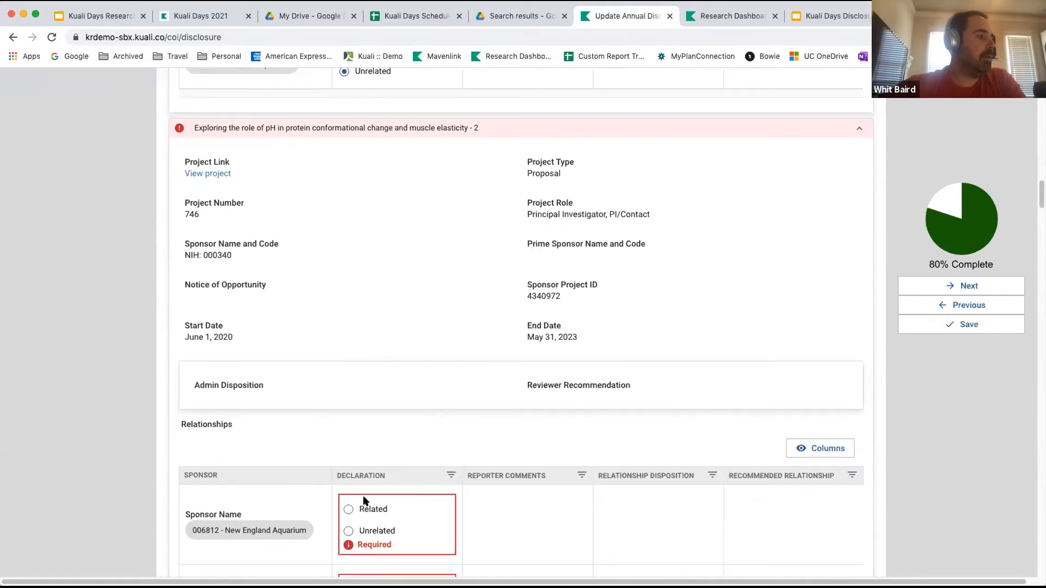
click(351, 533)
scroll(373, 501, down, 2)
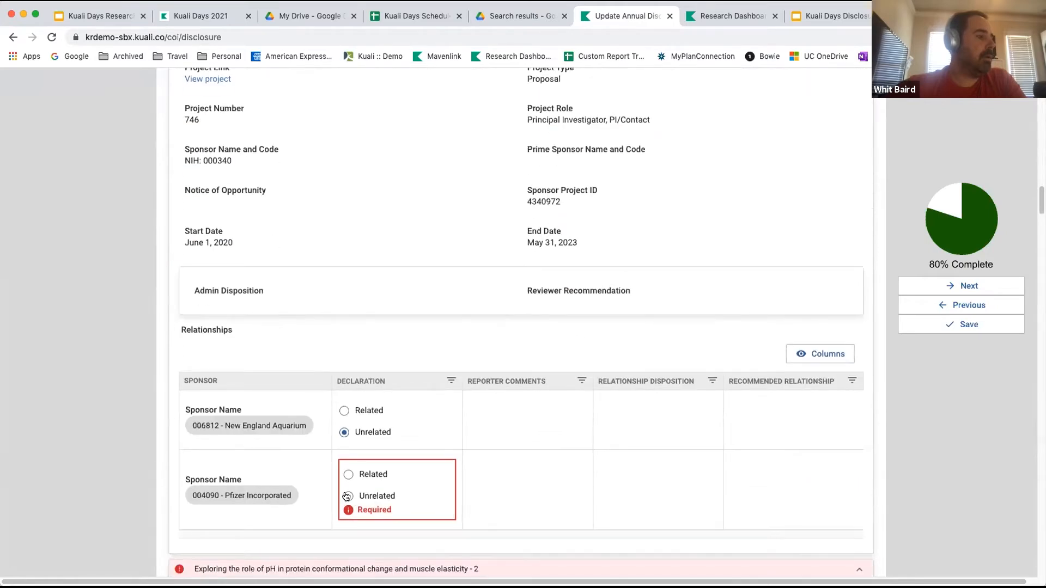
click(376, 493)
Declare both outside entities as Unrelated to institutional proposal 00002075, the pH and muscle elasticity study linked to project 755.
scroll(385, 483, down, 8)
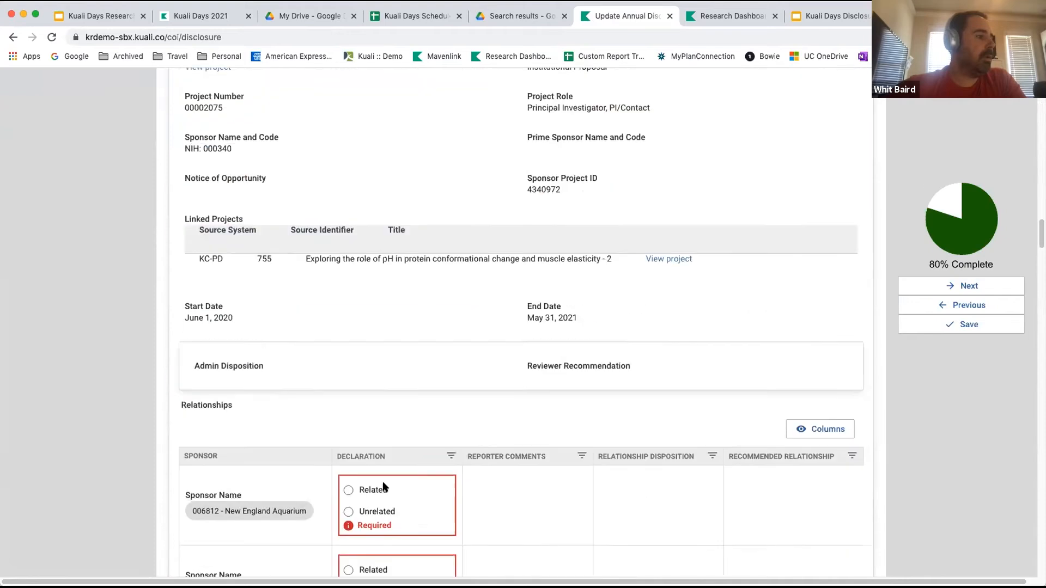
click(349, 496)
scroll(386, 492, down, 2)
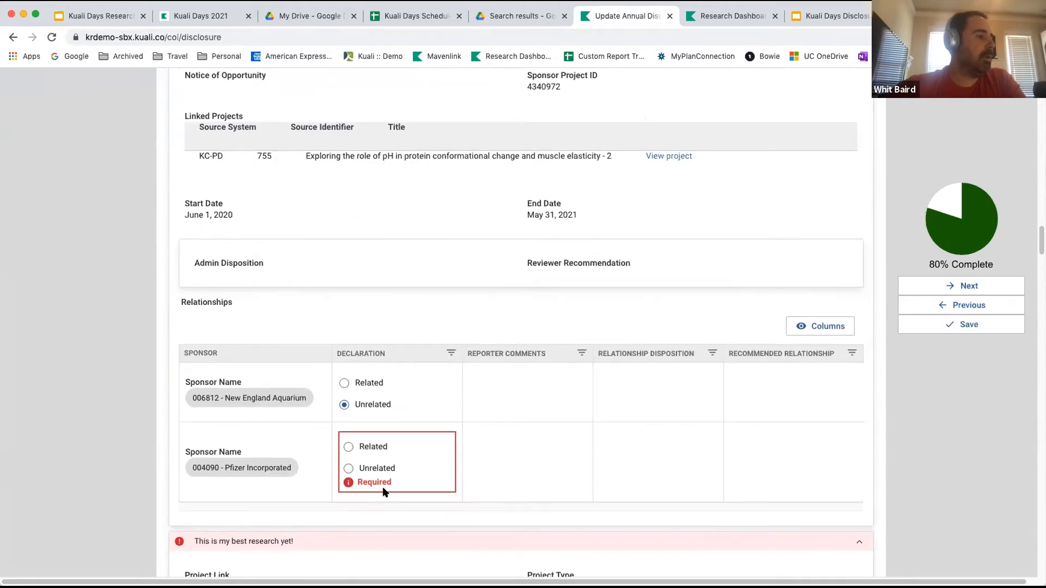
click(348, 473)
Declare New England Aquarium and Pfizer Incorporated as Unrelated to "This is my best research yet!" and to Example Proposal 786.
scroll(427, 464, down, 8)
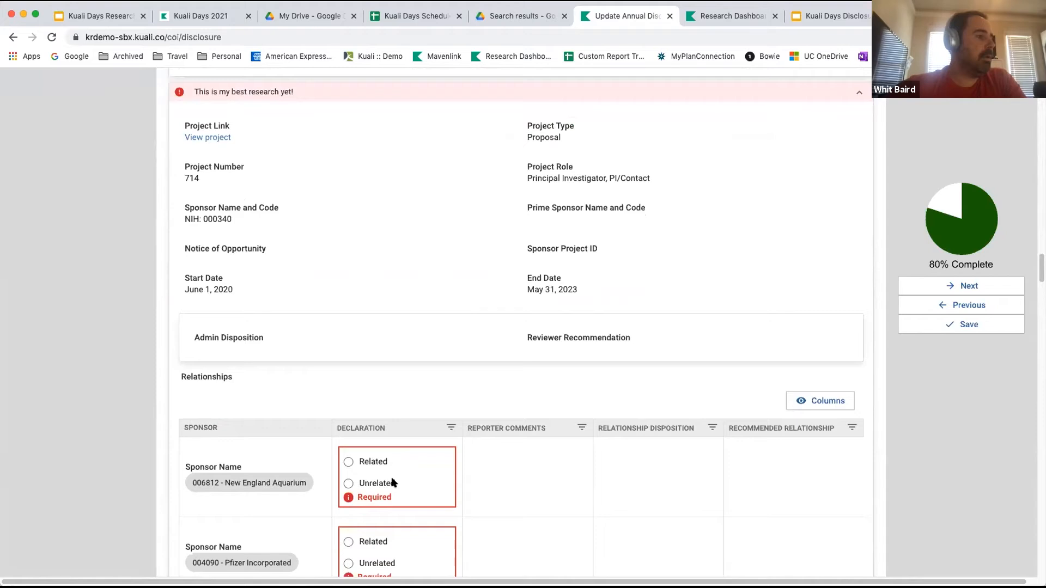
click(391, 481)
scroll(391, 478, down, 2)
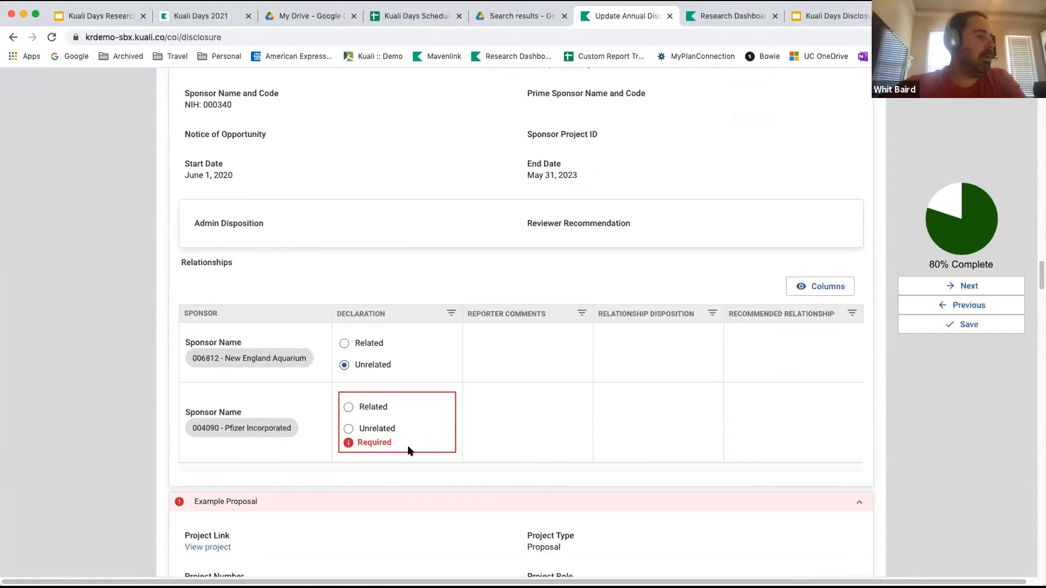
scroll(409, 451, down, 8)
click(348, 425)
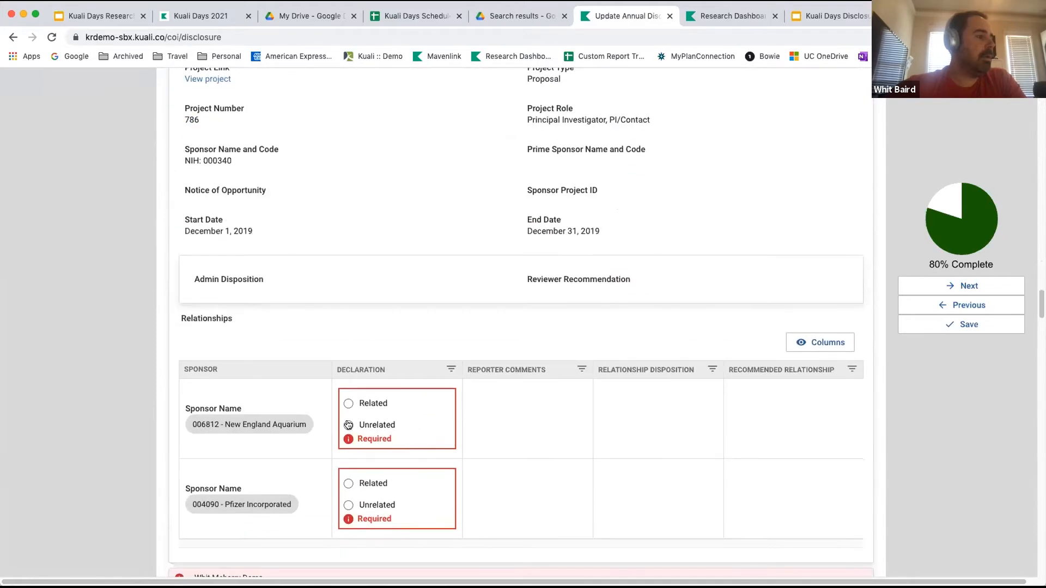
click(348, 482)
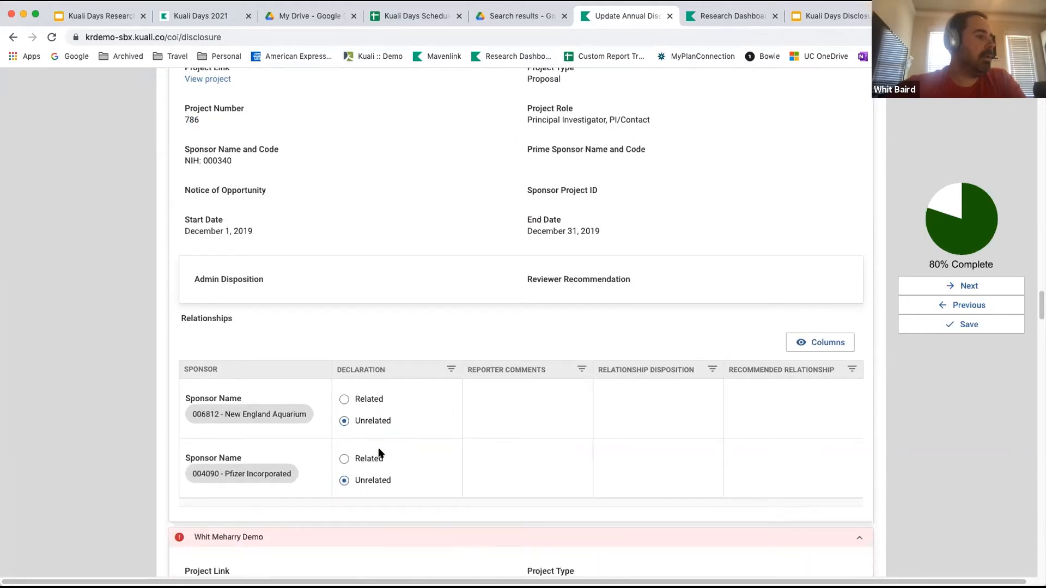
Declare New England Aquarium and Pfizer Incorporated as Unrelated to the Meharry Demo institutional proposal, project 00002271.
scroll(379, 450, down, 5)
scroll(379, 449, down, 4)
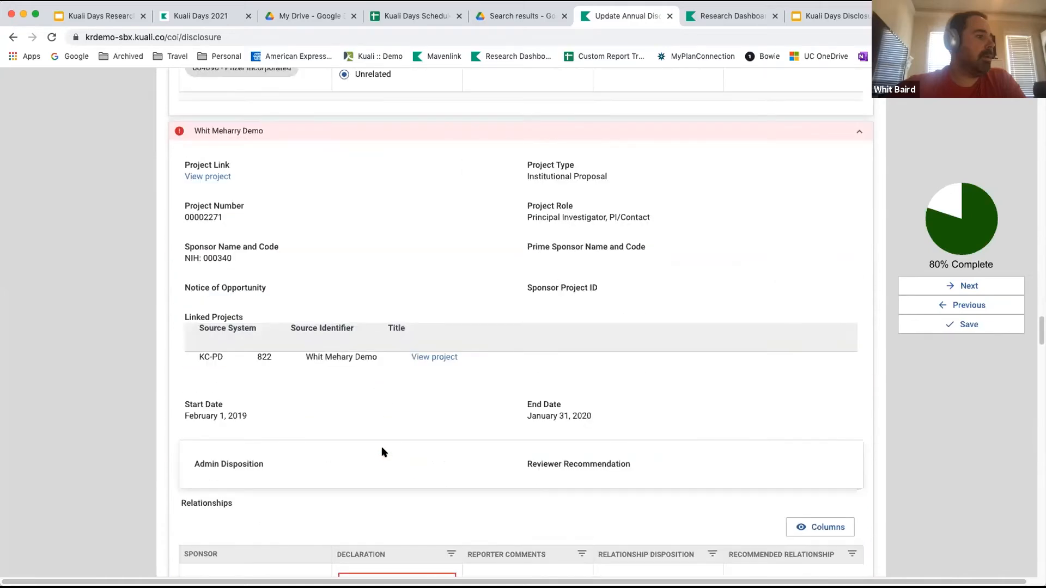
click(348, 513)
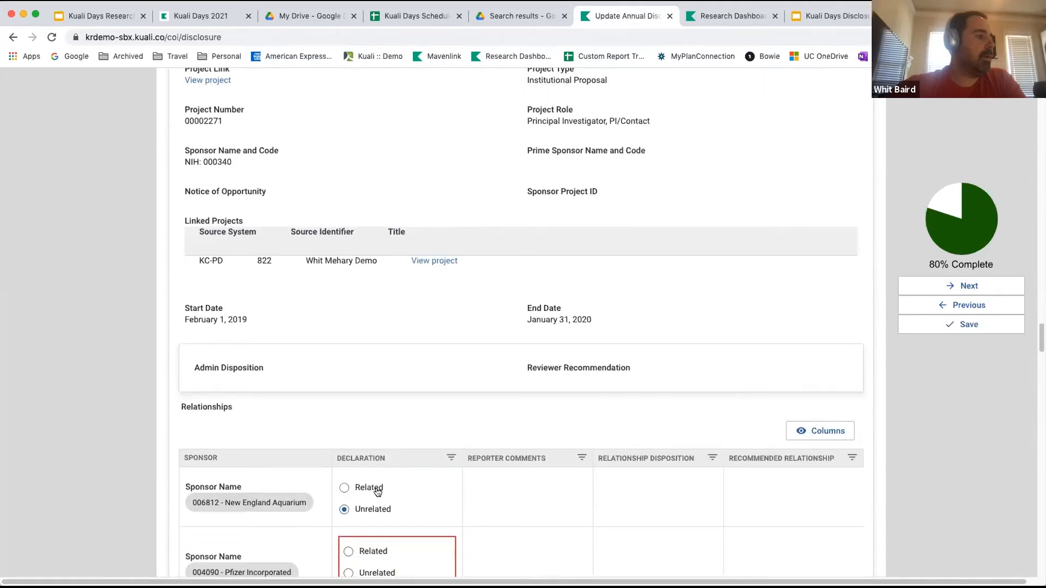
scroll(347, 469, down, 2)
click(345, 456)
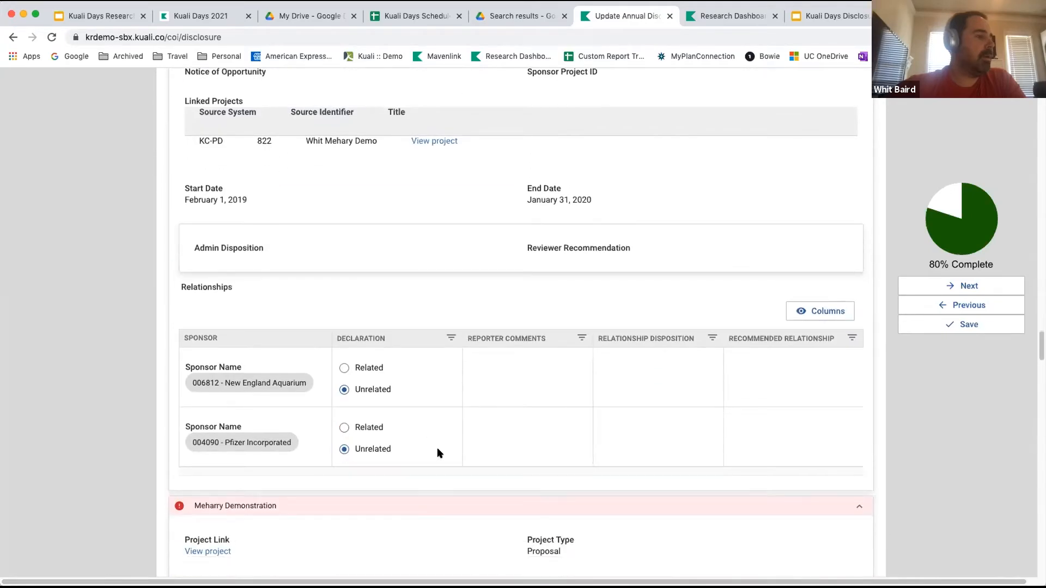
Declare New England Aquarium and Pfizer Incorporated as Unrelated to the "Meharry Demonstration" proposal.
scroll(436, 451, down, 7)
click(349, 485)
scroll(349, 485, down, 2)
click(348, 460)
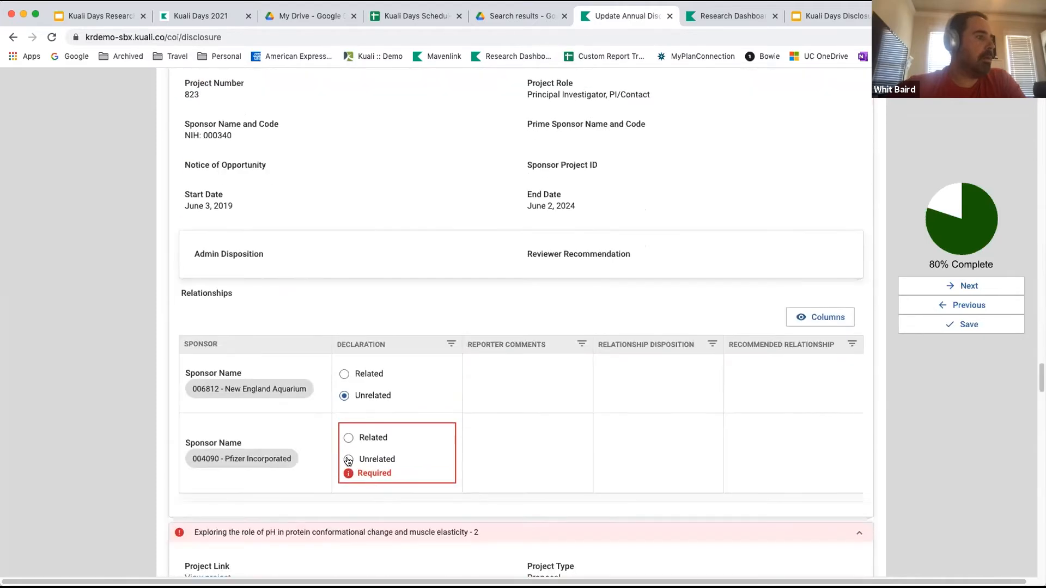
Declare both outside entities as Unrelated to proposal 848, the pH and muscle elasticity project after Meharry Demonstration.
scroll(398, 447, down, 7)
scroll(403, 446, down, 2)
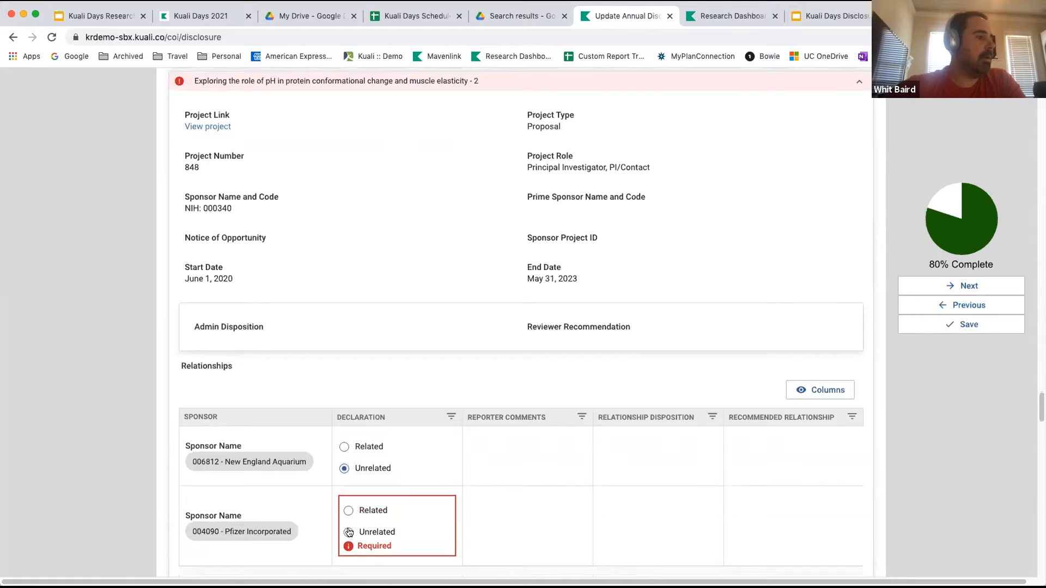
click(355, 531)
scroll(409, 493, down, 5)
scroll(411, 493, down, 5)
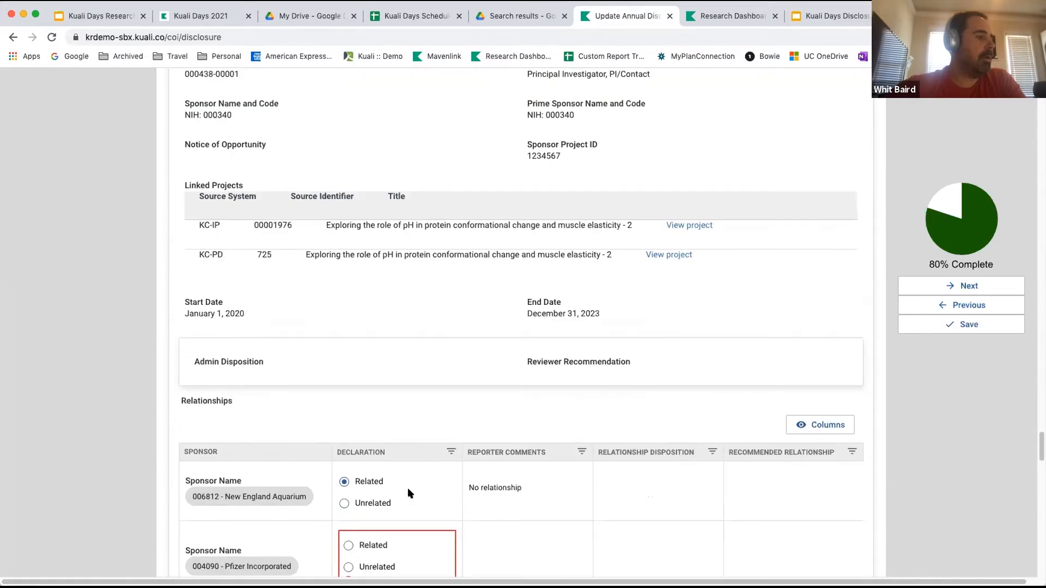
scroll(376, 545, down, 2)
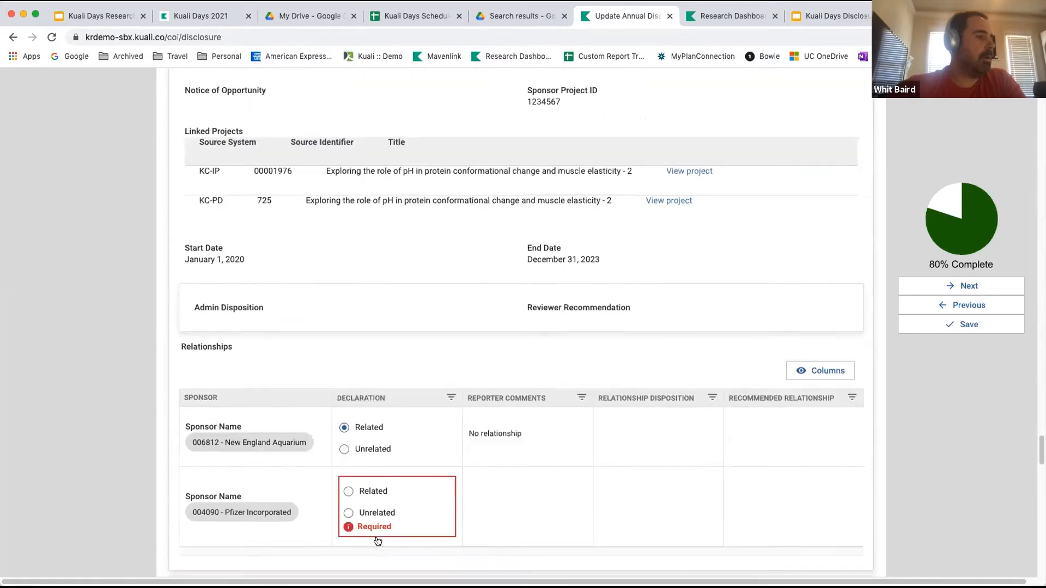
click(348, 499)
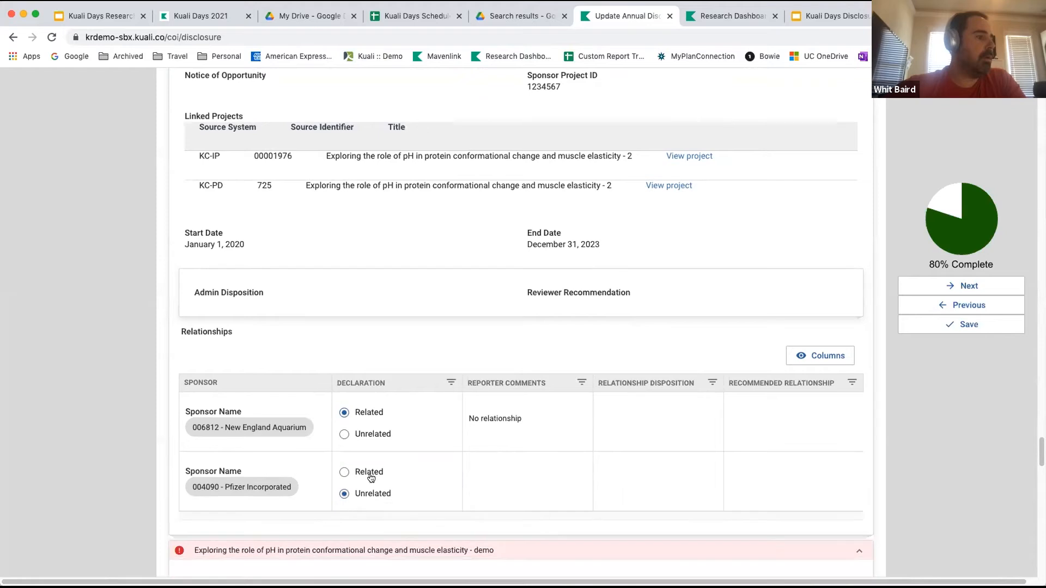
Declare both outside entities as Unrelated to "Exploring the role of pH in protein conformational change and muscle elasticity - demo".
scroll(373, 472, down, 8)
scroll(374, 469, down, 3)
click(349, 452)
click(349, 511)
scroll(386, 475, down, 6)
scroll(387, 473, down, 6)
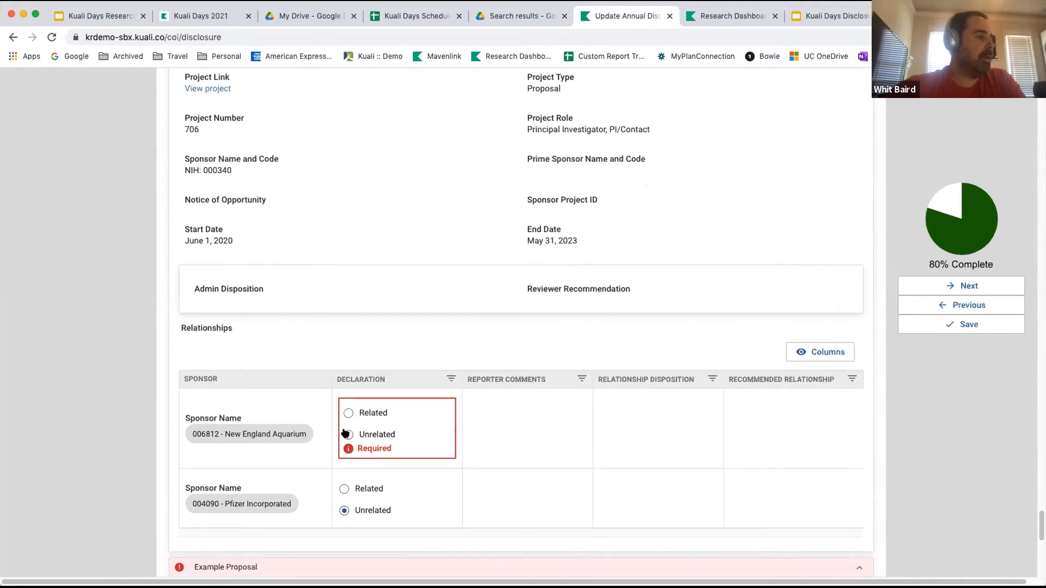
click(348, 435)
Declare New England Aquarium and Pfizer Incorporated as Unrelated to the last project, Example Proposal 709.
scroll(407, 446, down, 13)
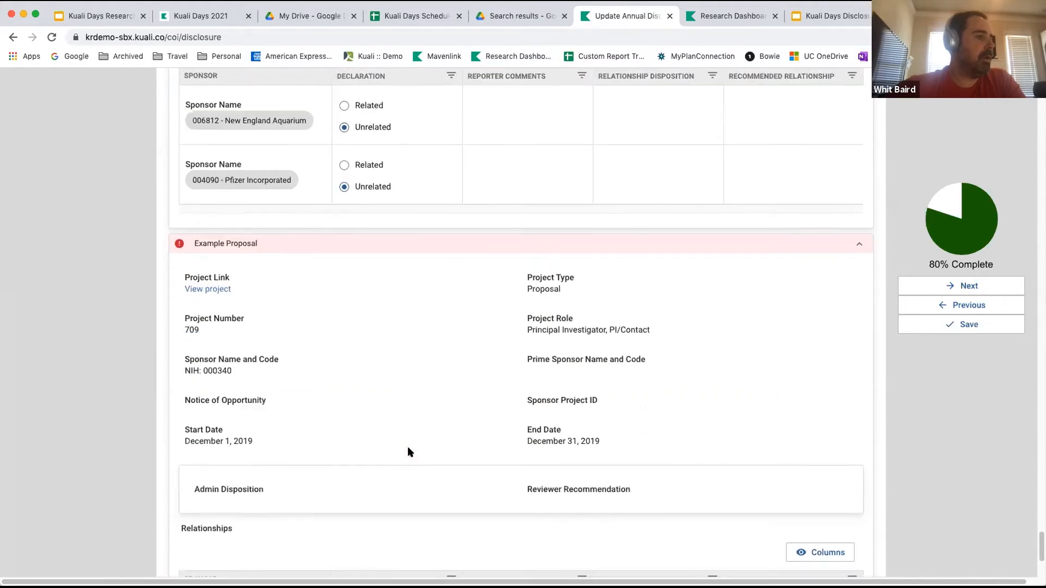
click(349, 424)
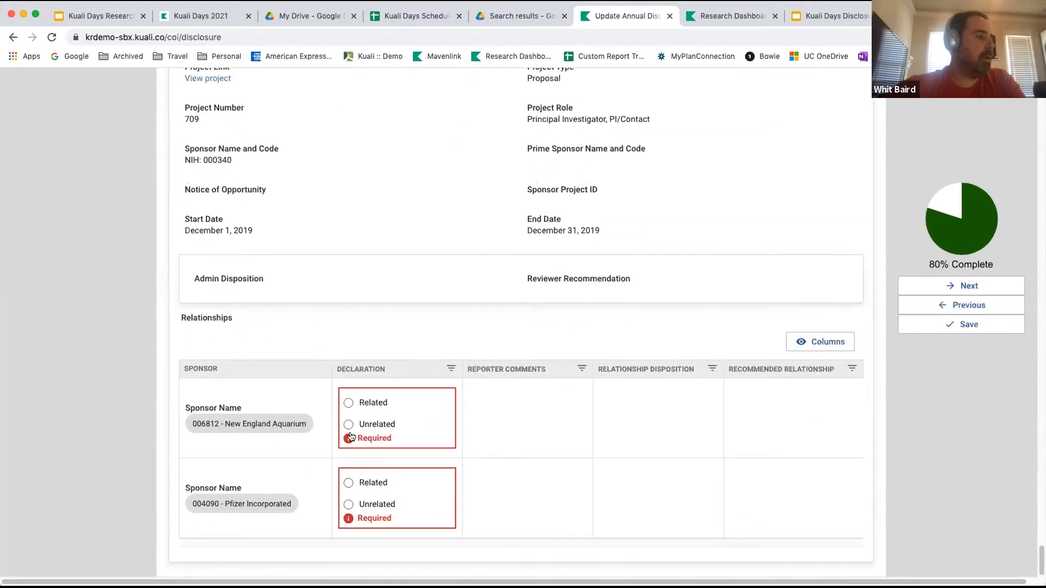
click(349, 507)
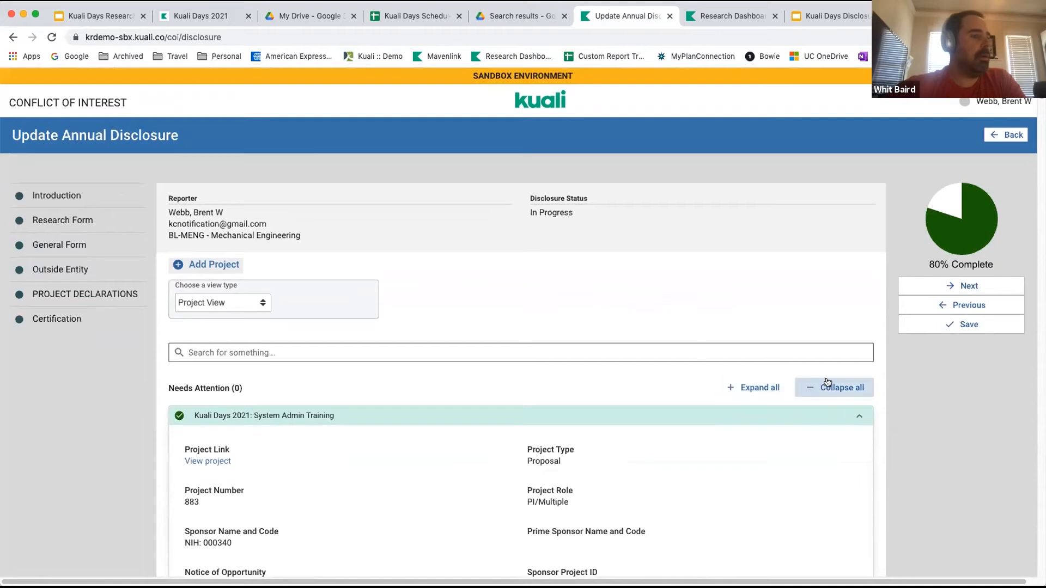
Collapse all the projects and review the completion marks in the declarations list.
click(811, 389)
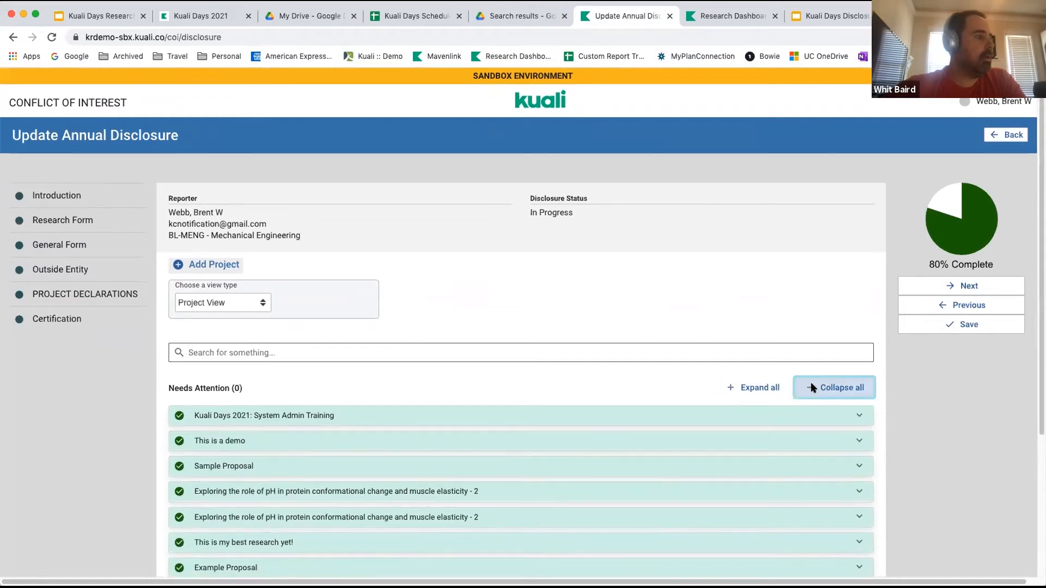
scroll(663, 479, down, 3)
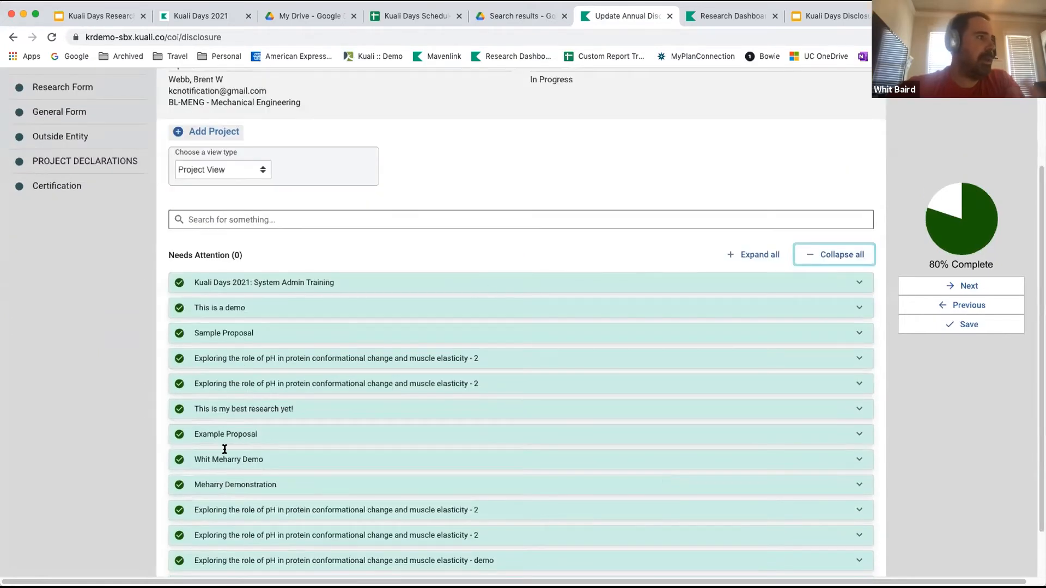
Check that no project declarations need attention and proceed to the disclosure's certification section.
scroll(225, 449, down, 1)
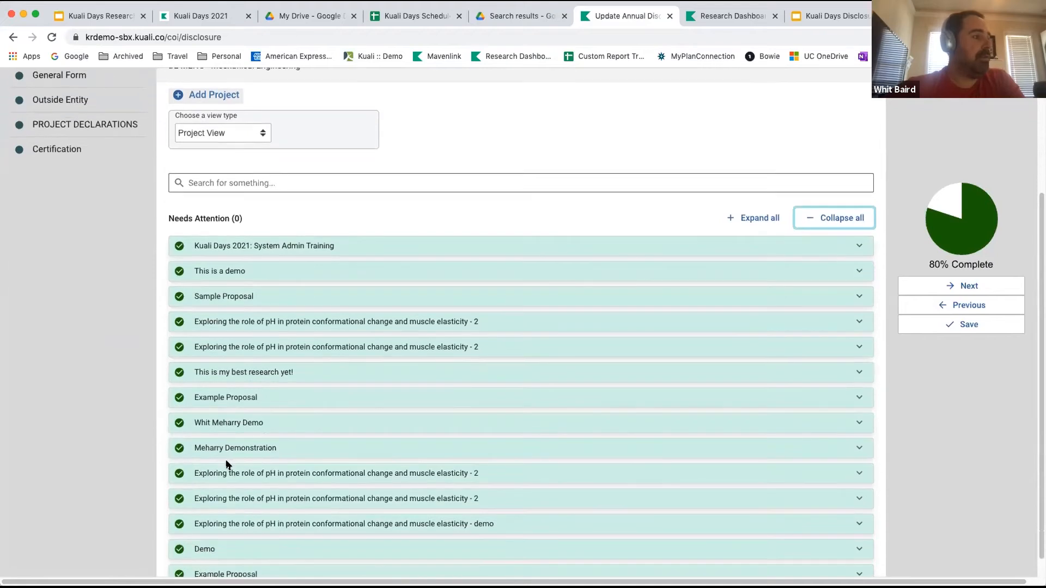
scroll(227, 462, up, 3)
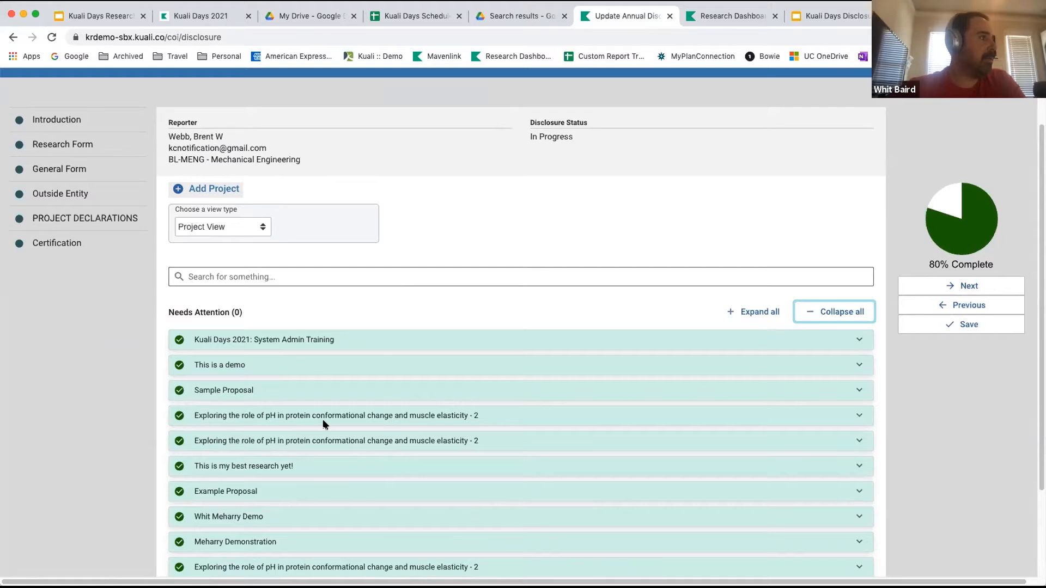
click(943, 286)
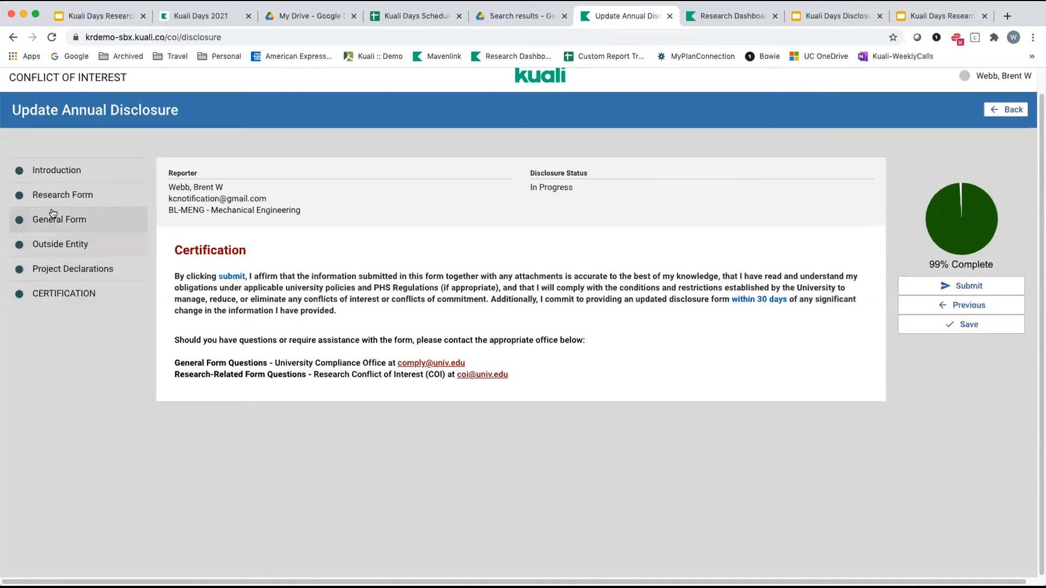
Return to the Research Form and review the answers to the research conflict of interest questions.
click(55, 192)
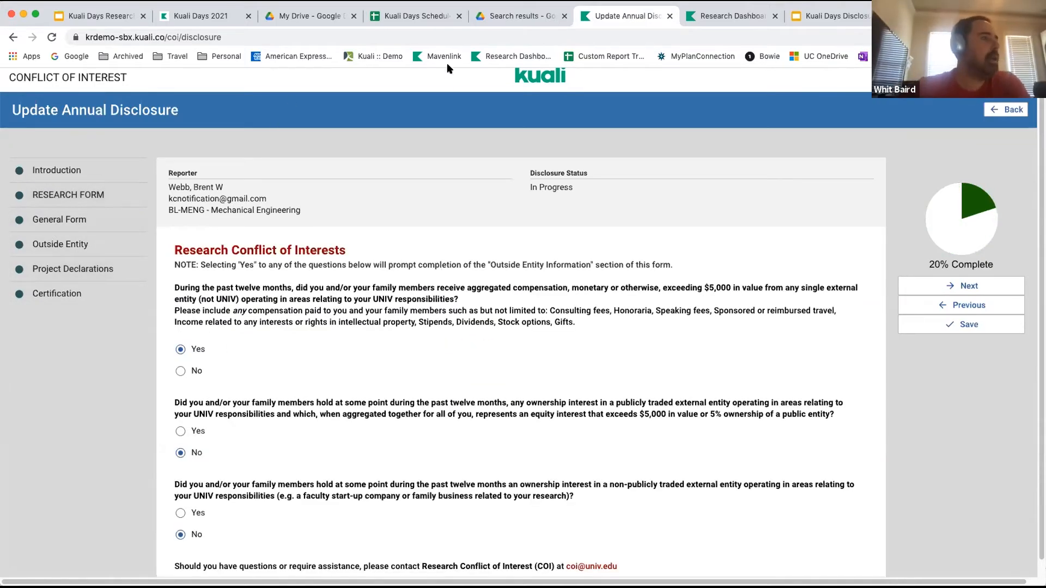
scroll(296, 398, down, 1)
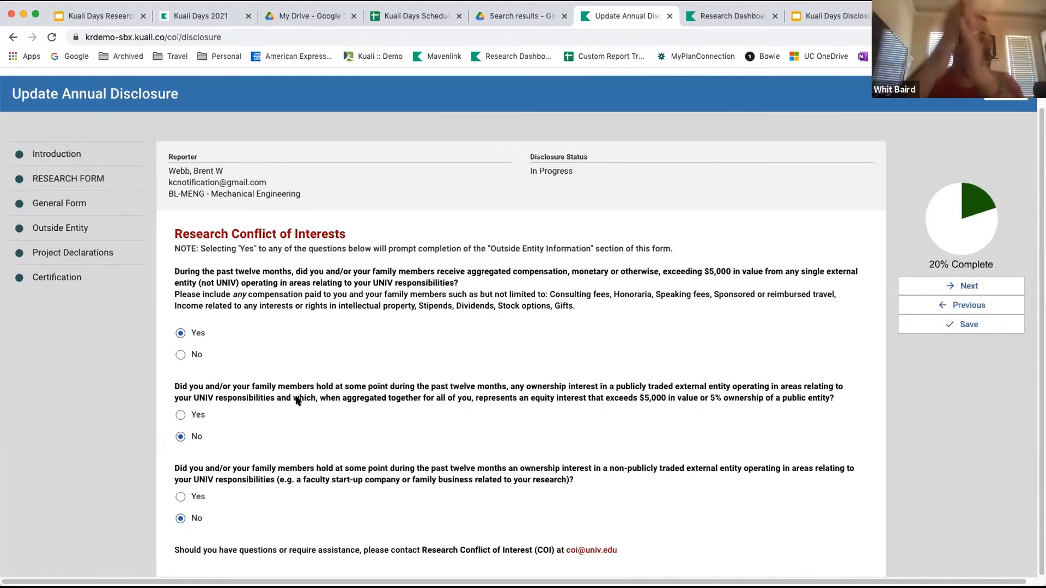
scroll(297, 401, down, 1)
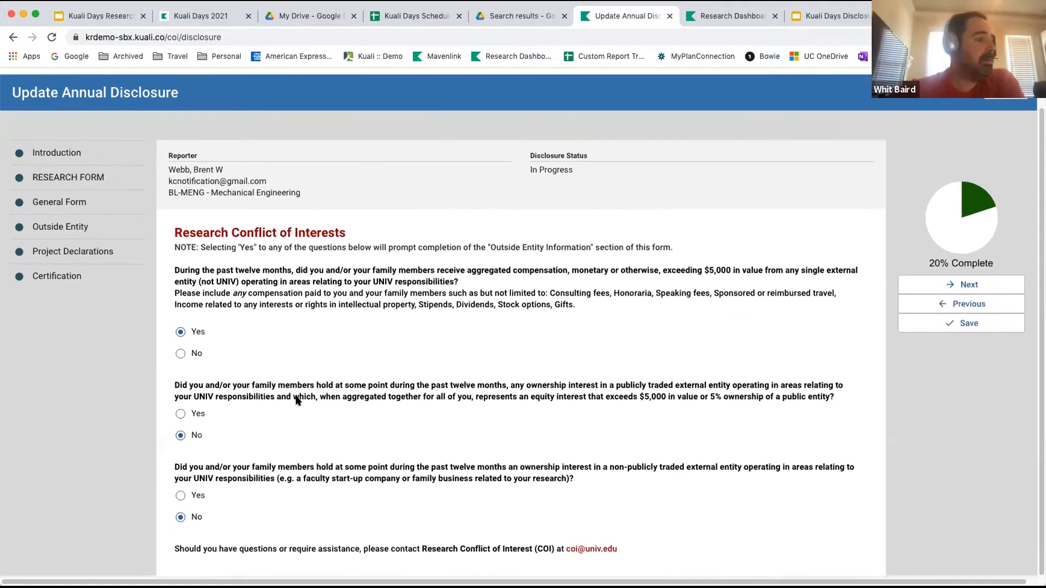
scroll(163, 455, up, 1)
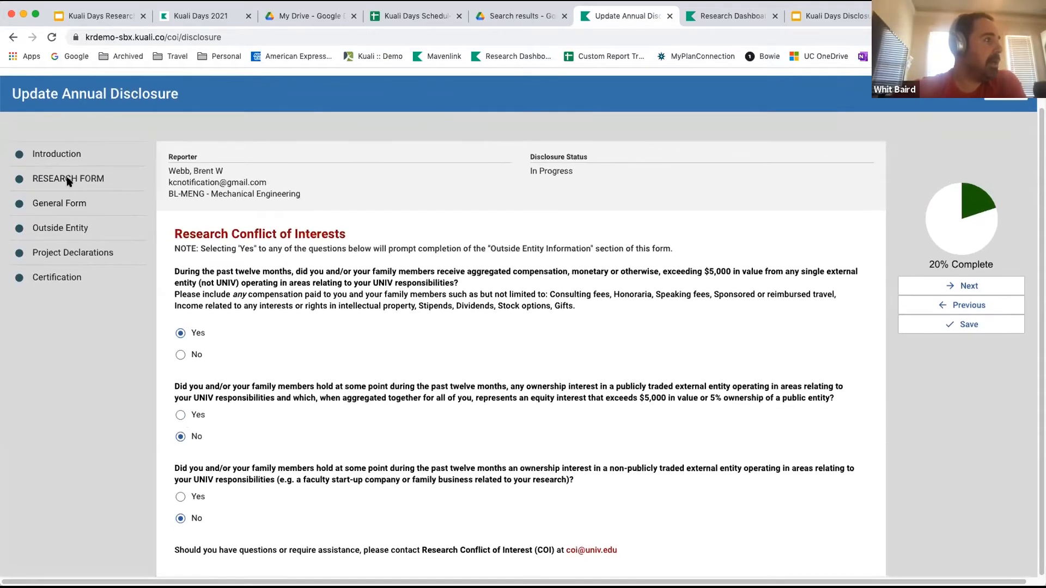
In the General Form, add professional work/consultation outside UNIV and professional service to a society, association, foundation or journal as outside activities.
click(61, 204)
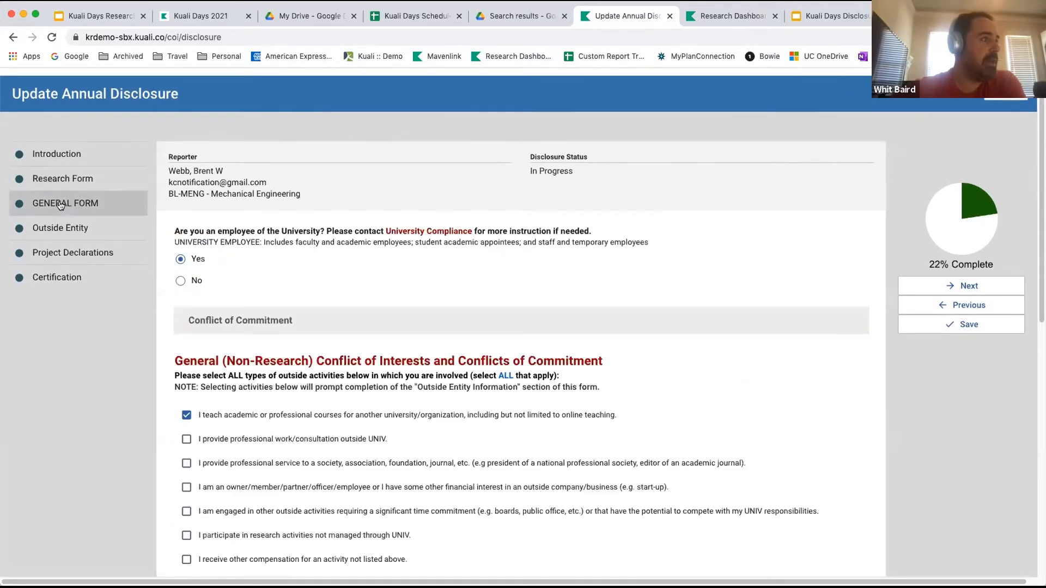
scroll(250, 324, down, 1)
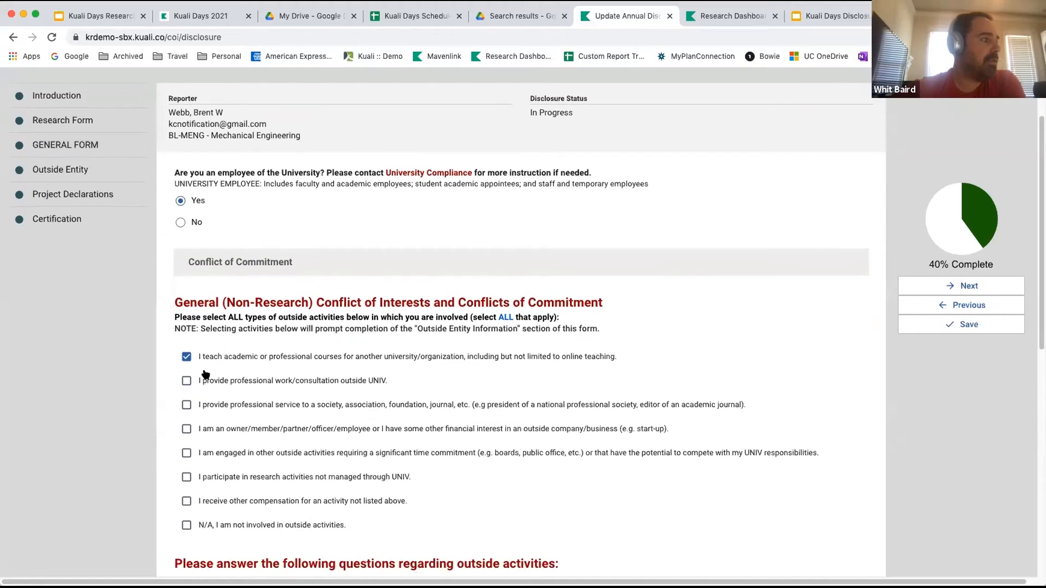
click(188, 380)
click(186, 405)
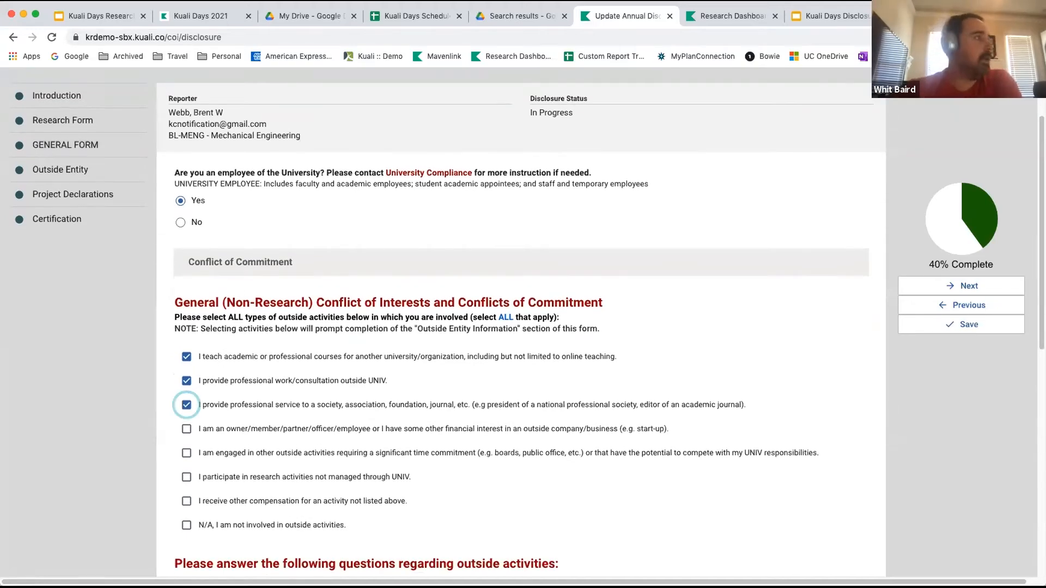
Review the outside entity listing and the entity relationships declared for the project "This is a demo".
click(64, 168)
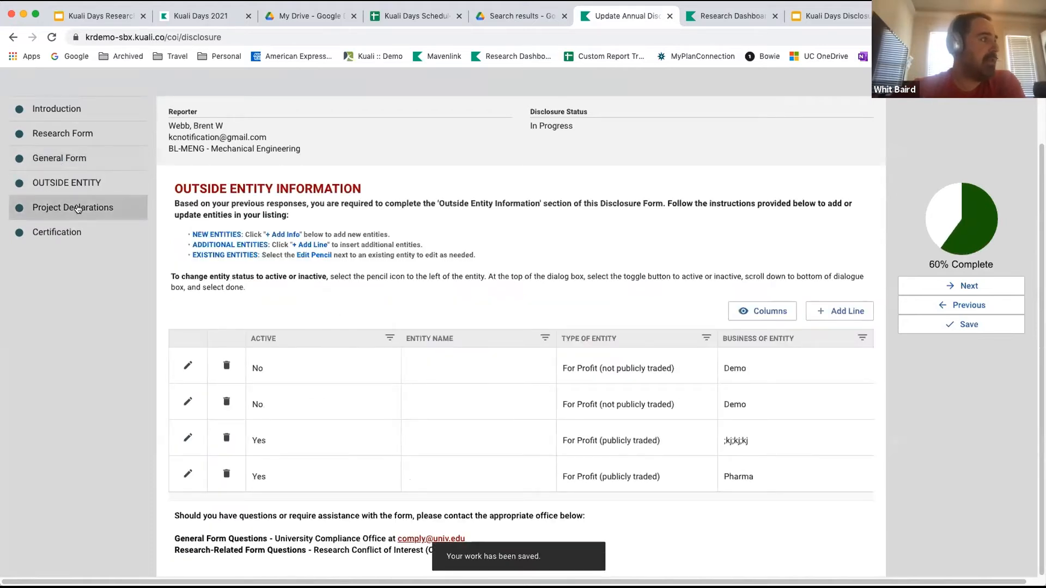
click(69, 209)
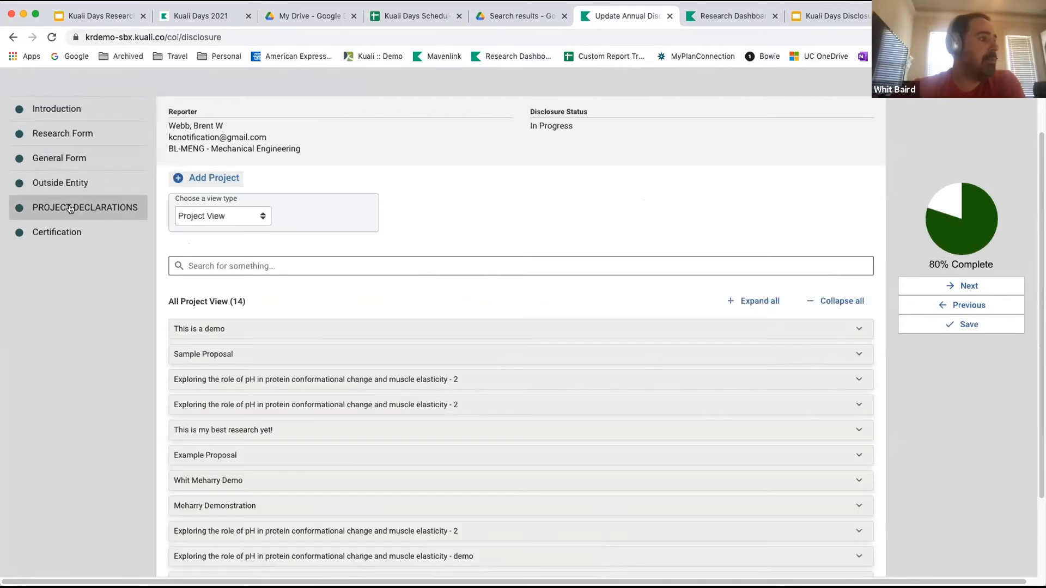
click(858, 328)
scroll(667, 474, down, 4)
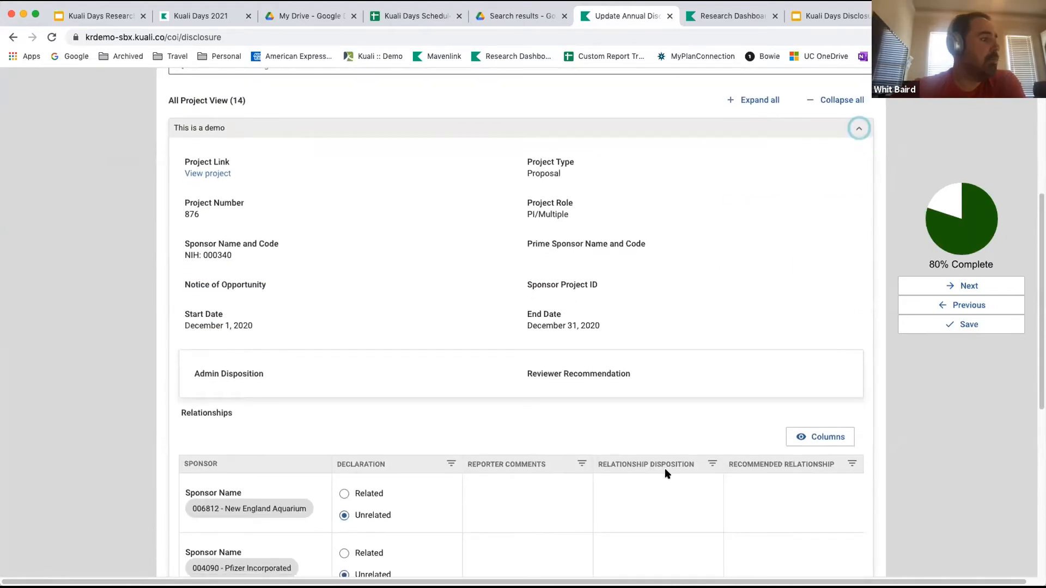
scroll(668, 475, down, 1)
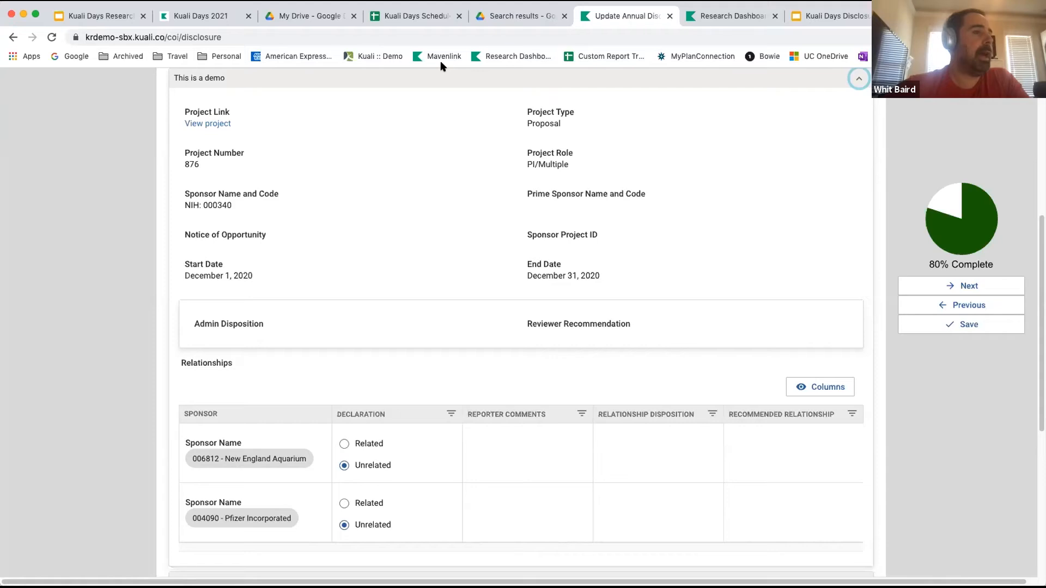
scroll(666, 198, up, 6)
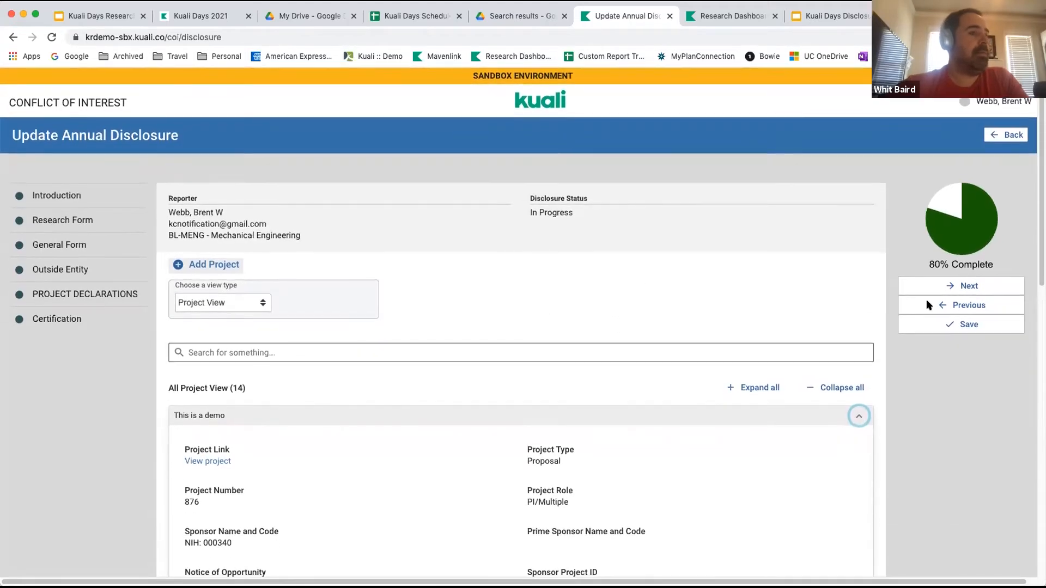
Proceed to the certification section and submit the updated annual disclosure.
click(939, 286)
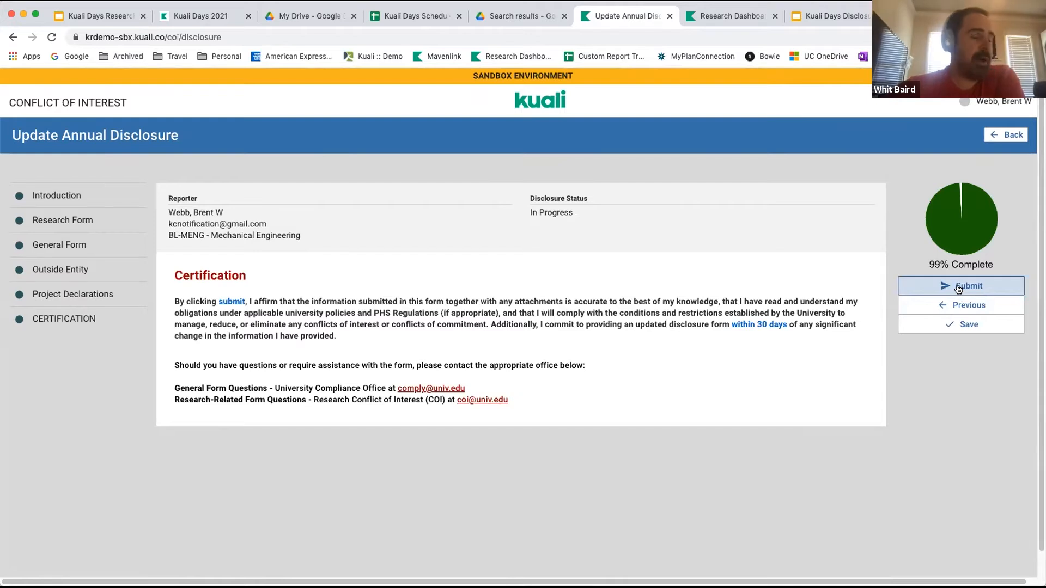
click(958, 287)
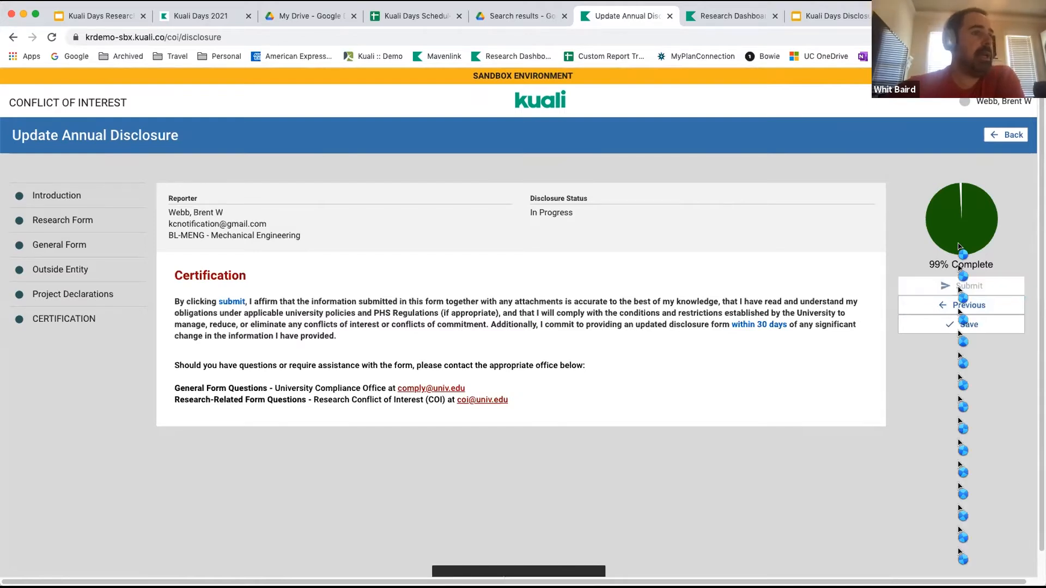
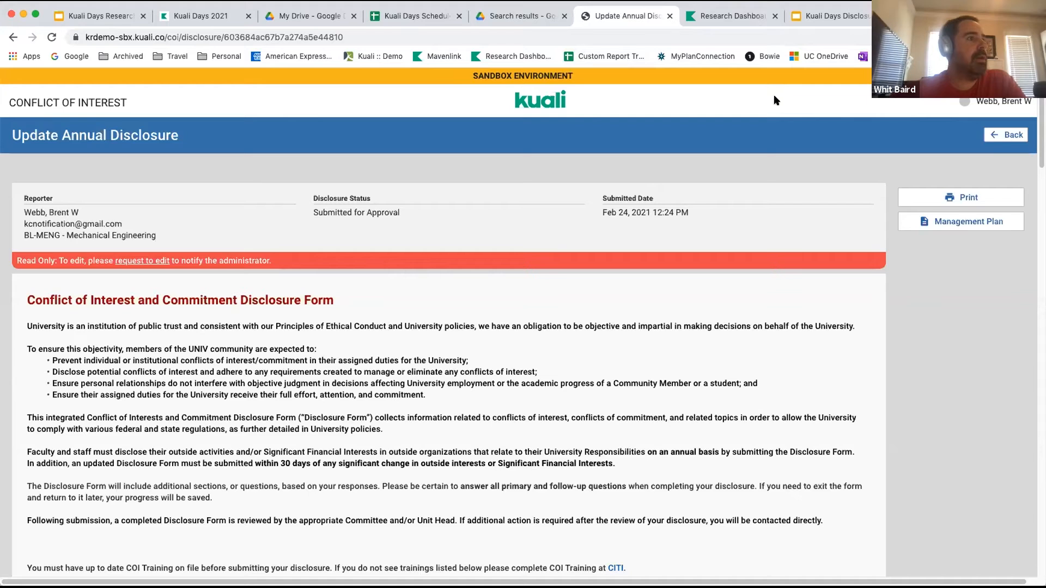
Sign out of the reporter's account, sign in with the quickstart account, and go to the disclosures awaiting review.
click(1002, 101)
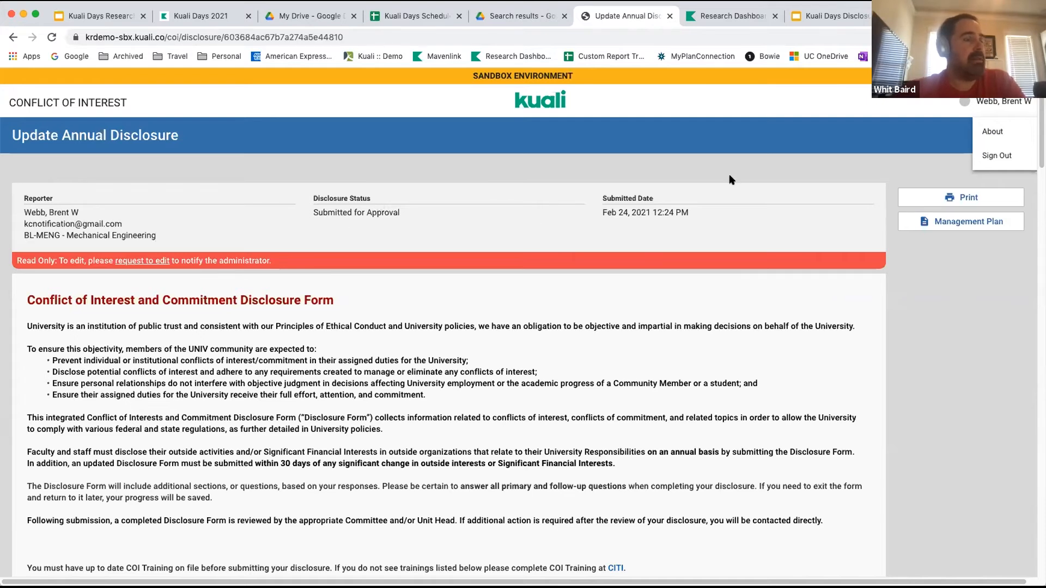
click(996, 156)
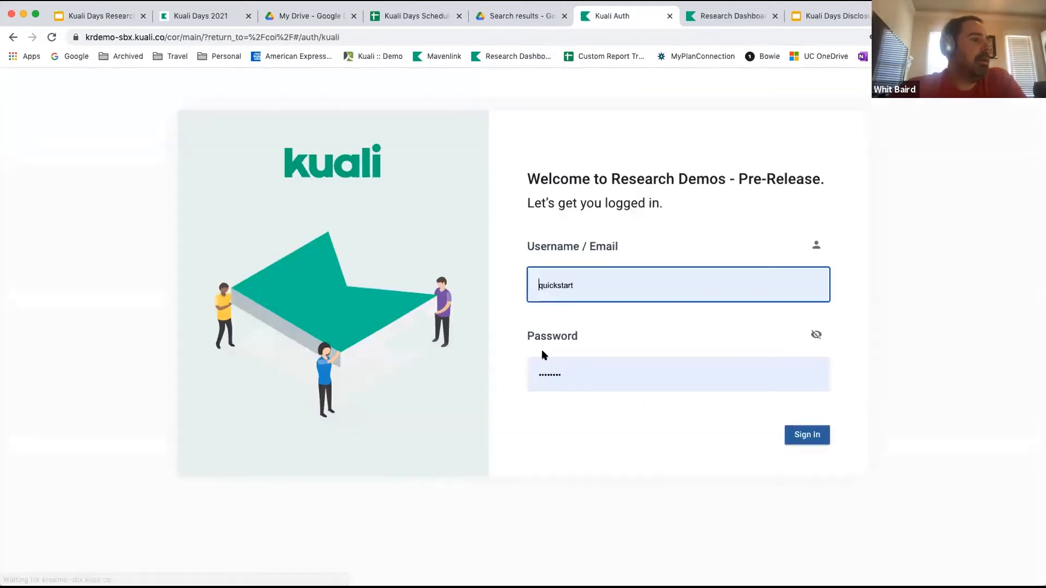
click(800, 437)
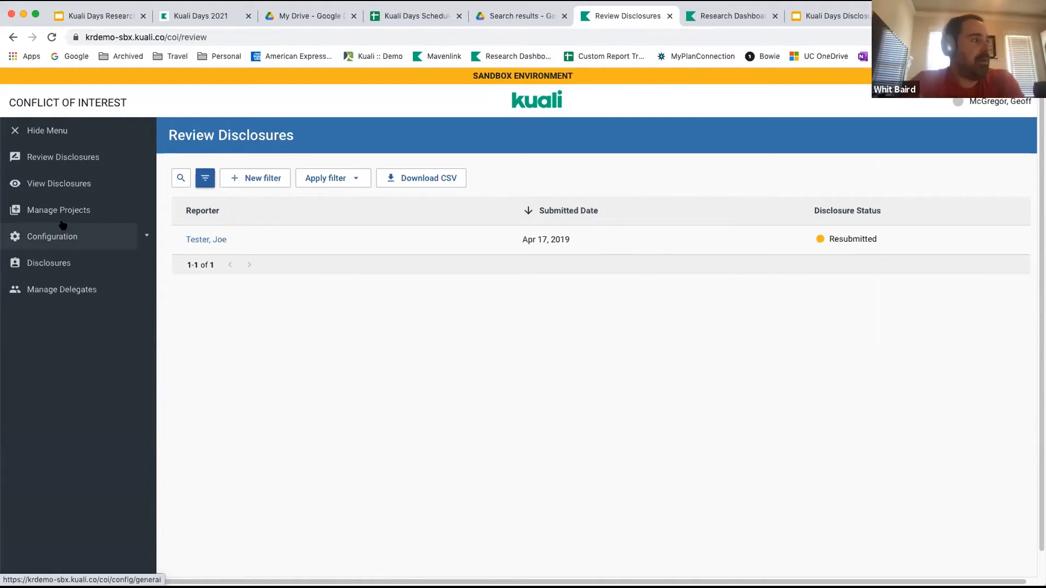
click(44, 158)
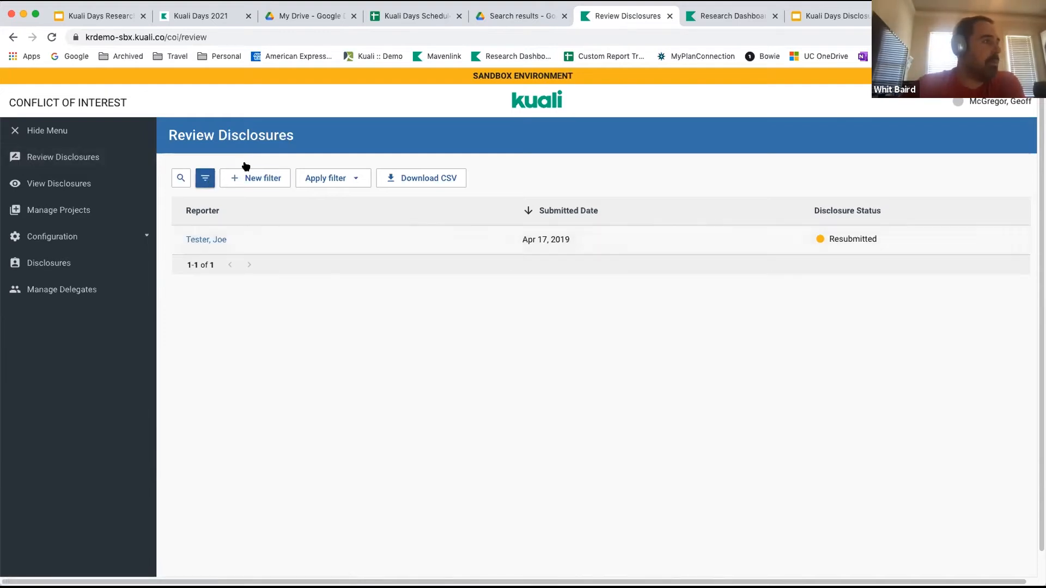
Filter the review list to disclosures whose Disclosure Status is equal to Submitted for Approval.
click(200, 178)
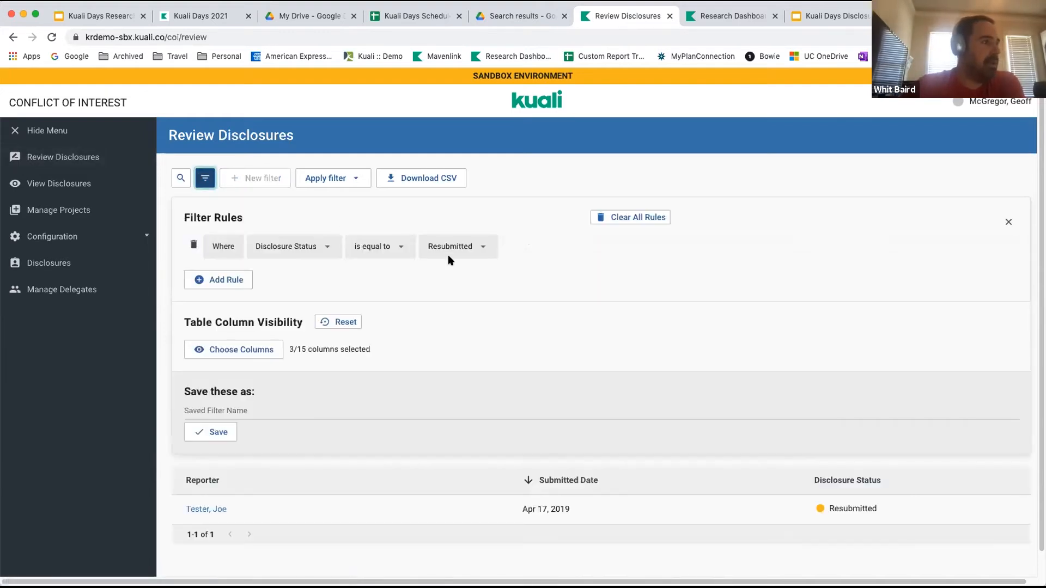
scroll(449, 256, down, 1)
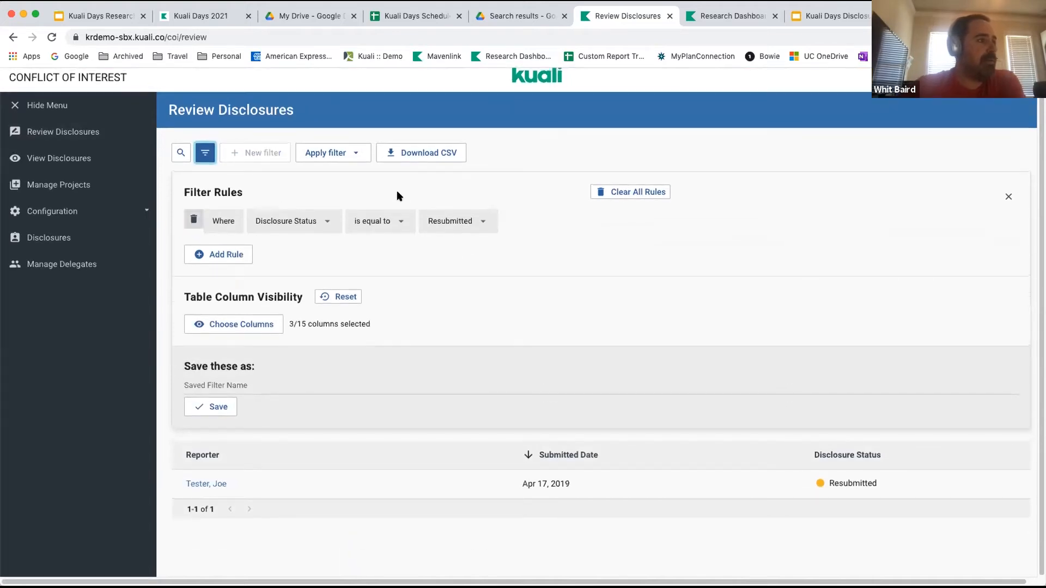
click(480, 223)
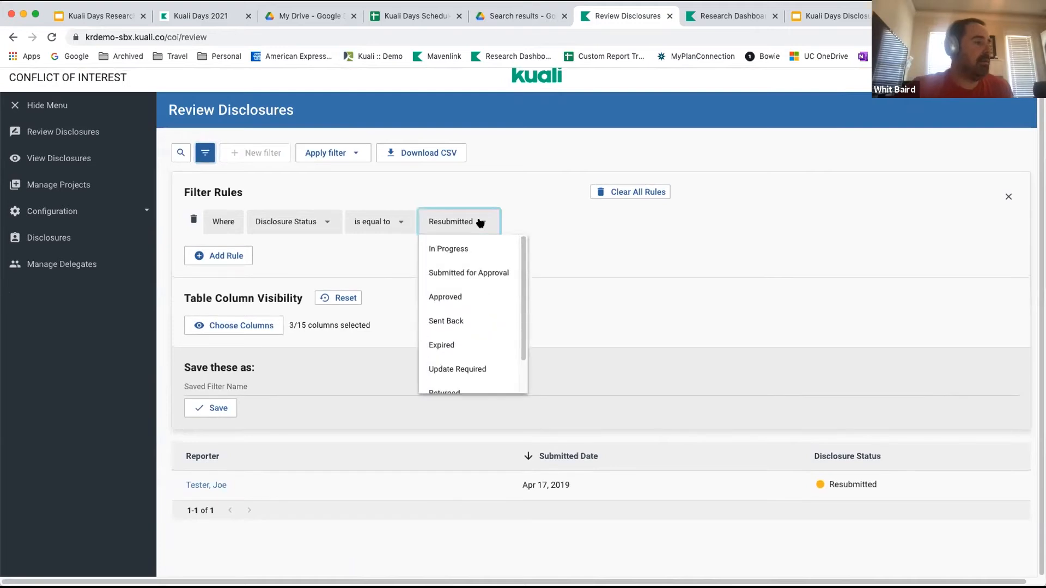
click(468, 271)
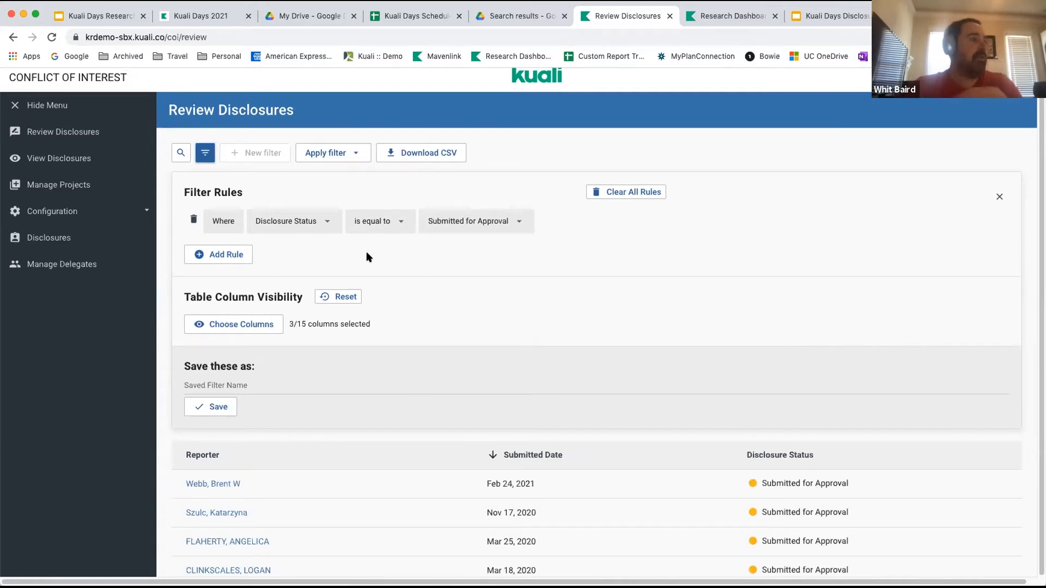
Save the current filter rules under the name "Submitted for Approval".
click(221, 383)
text(Sub)
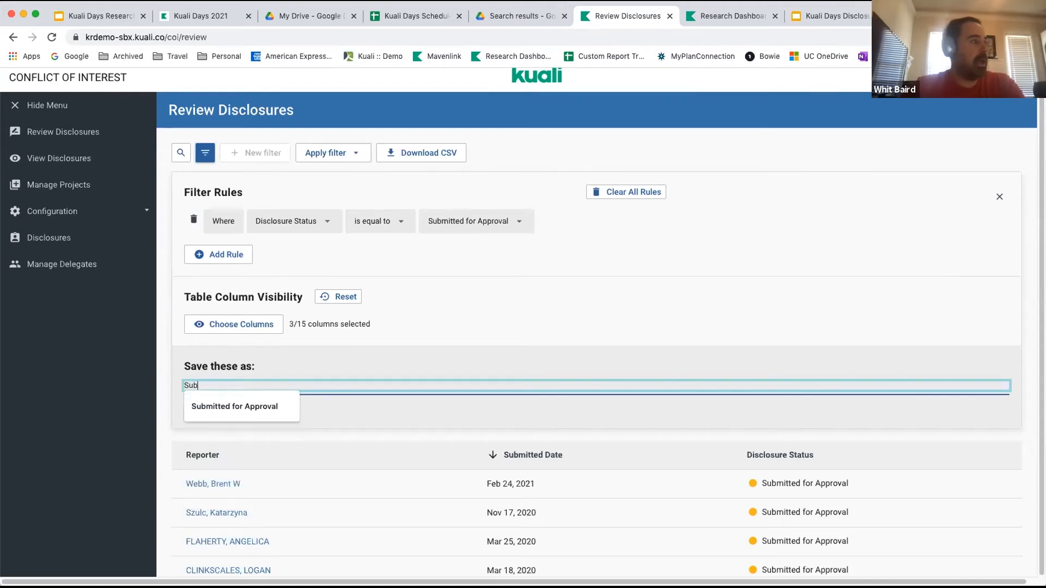
text(mitted for App)
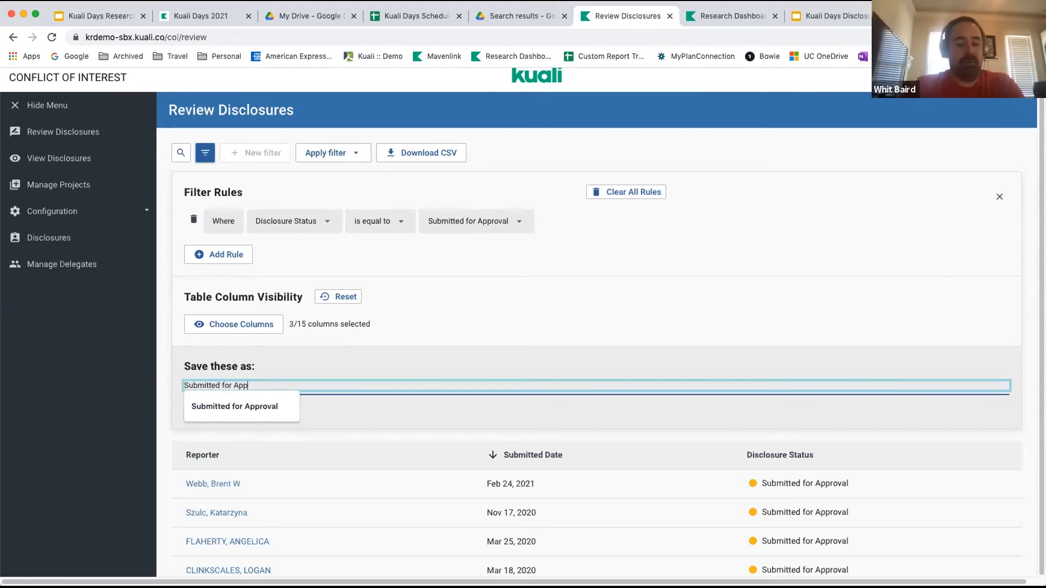
text(roval)
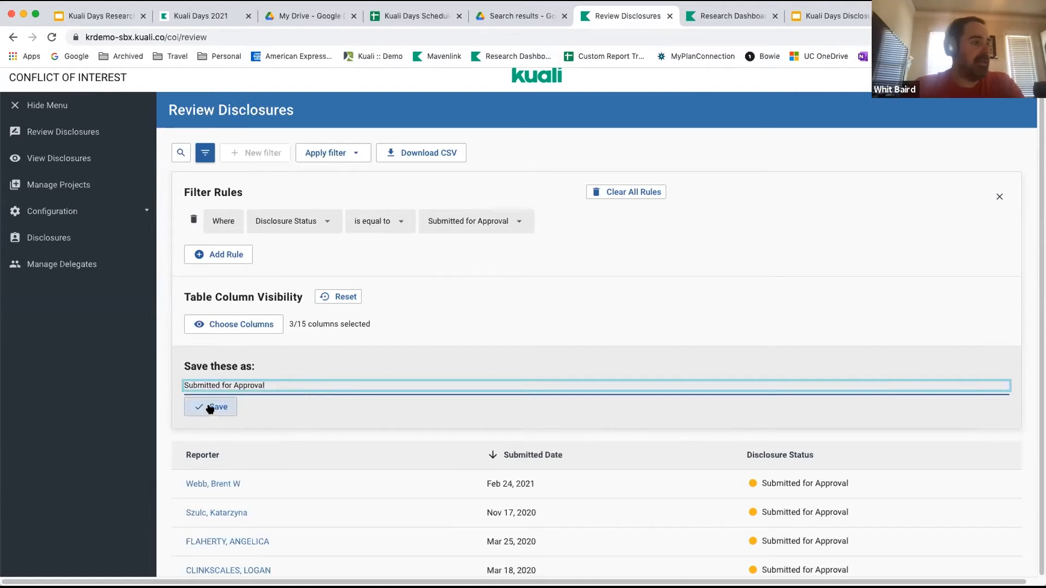
click(210, 407)
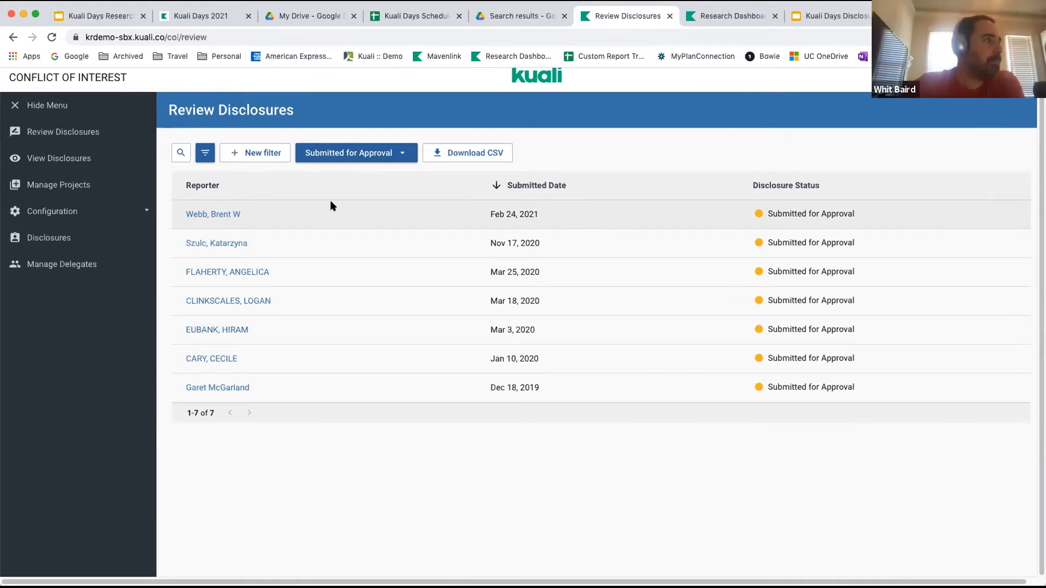
Open the disclosure submitted on Feb 24, 2021 and review its answers, outside entities and project dispositions.
click(216, 215)
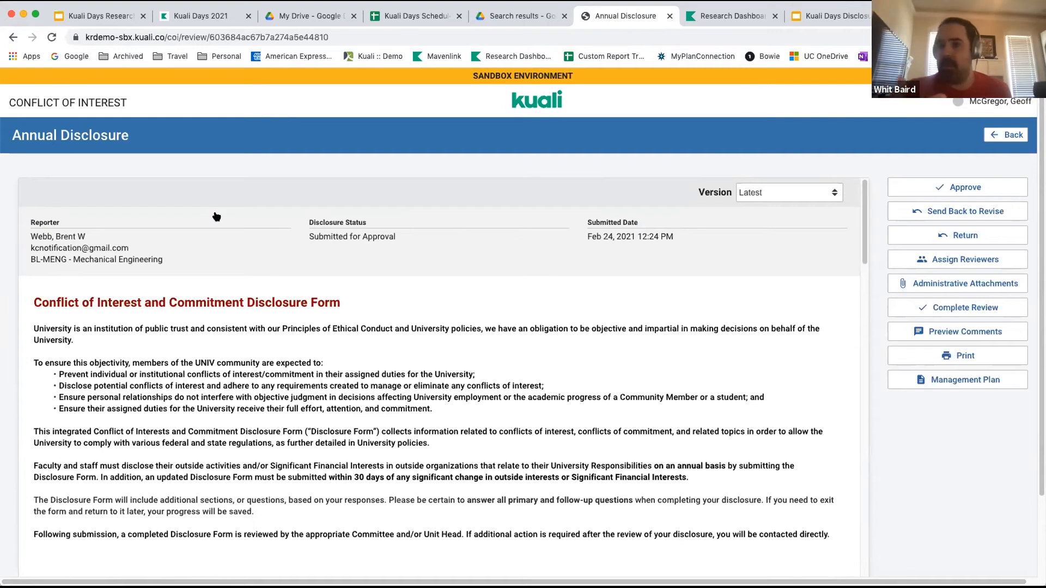
scroll(305, 357, down, 3)
scroll(305, 356, down, 5)
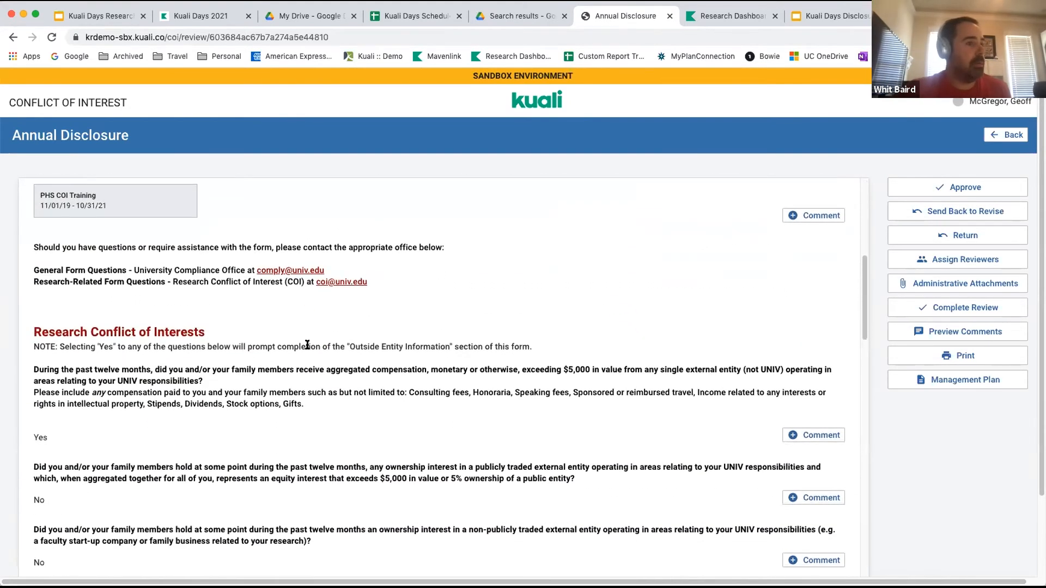
scroll(307, 345, down, 15)
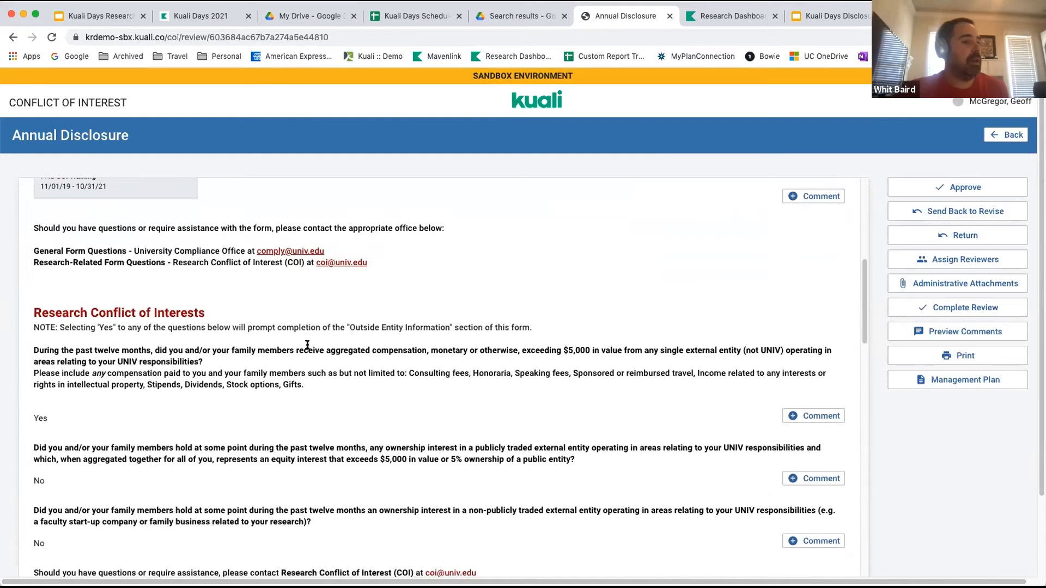
scroll(308, 345, down, 15)
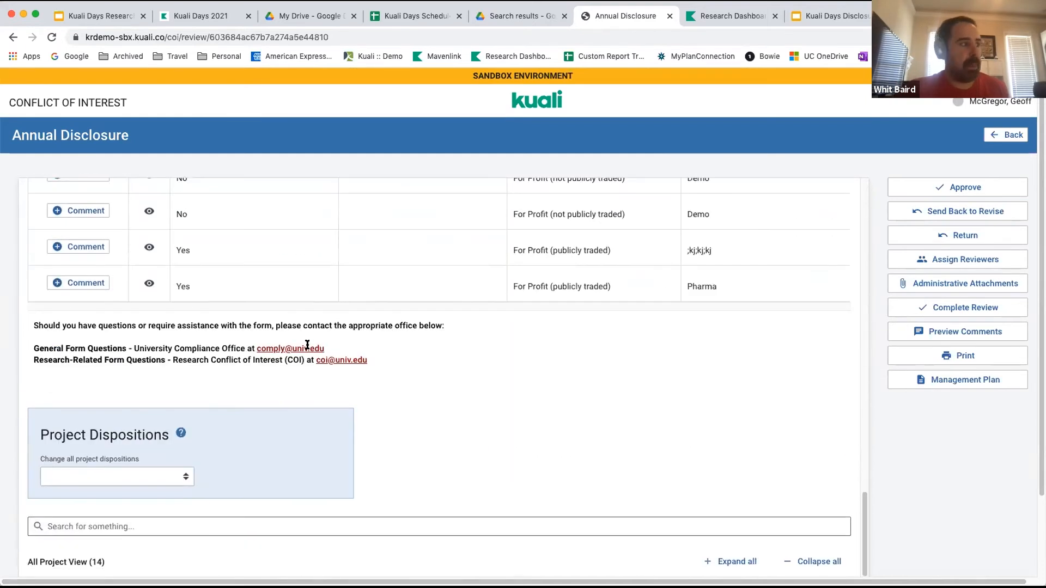
scroll(306, 345, up, 10)
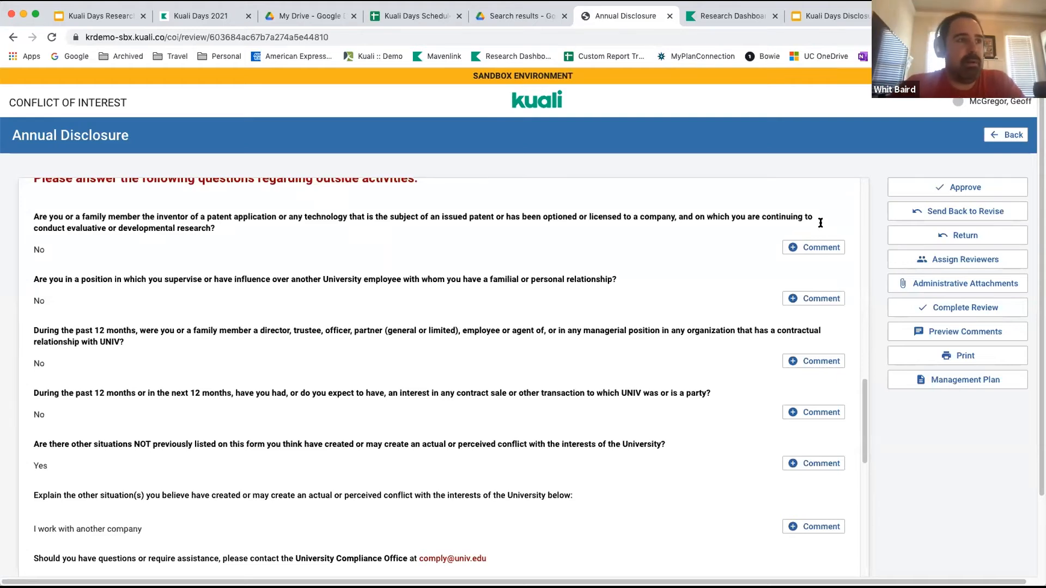
scroll(820, 223, up, 5)
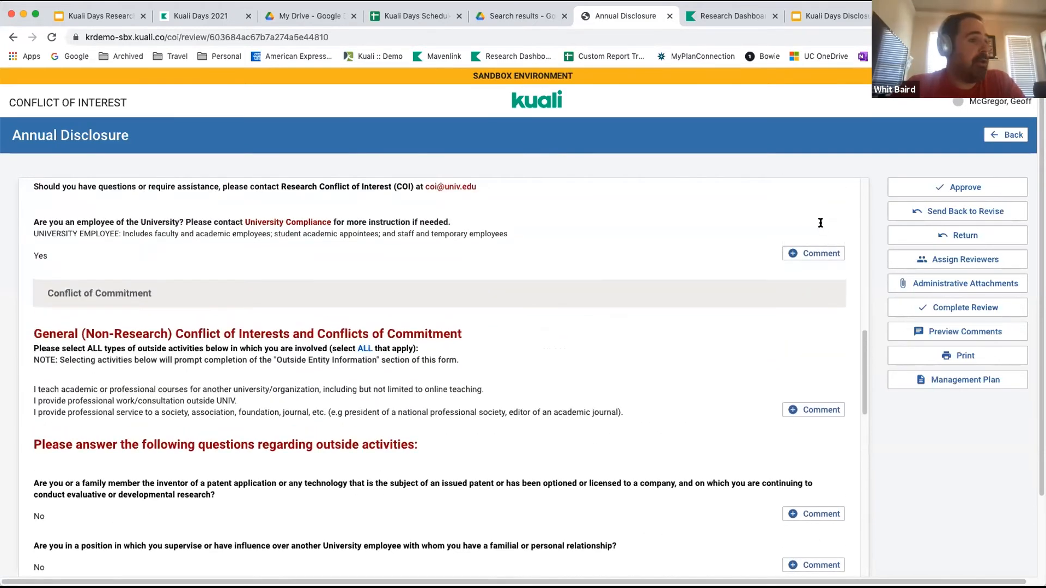
scroll(822, 224, up, 6)
scroll(821, 222, up, 7)
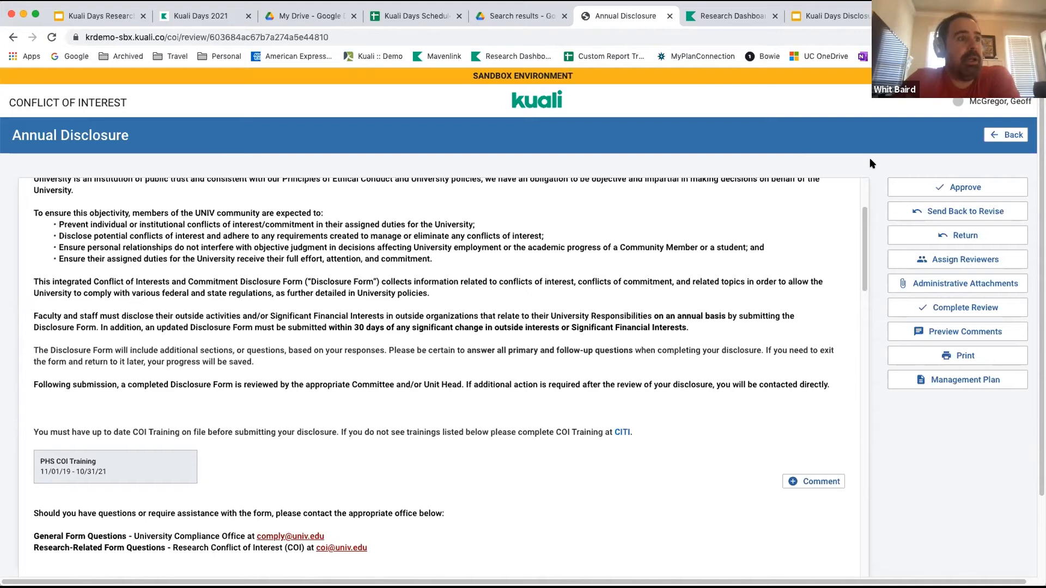
Assign an additional reviewer to the disclosure and unassign that same reviewer.
click(973, 259)
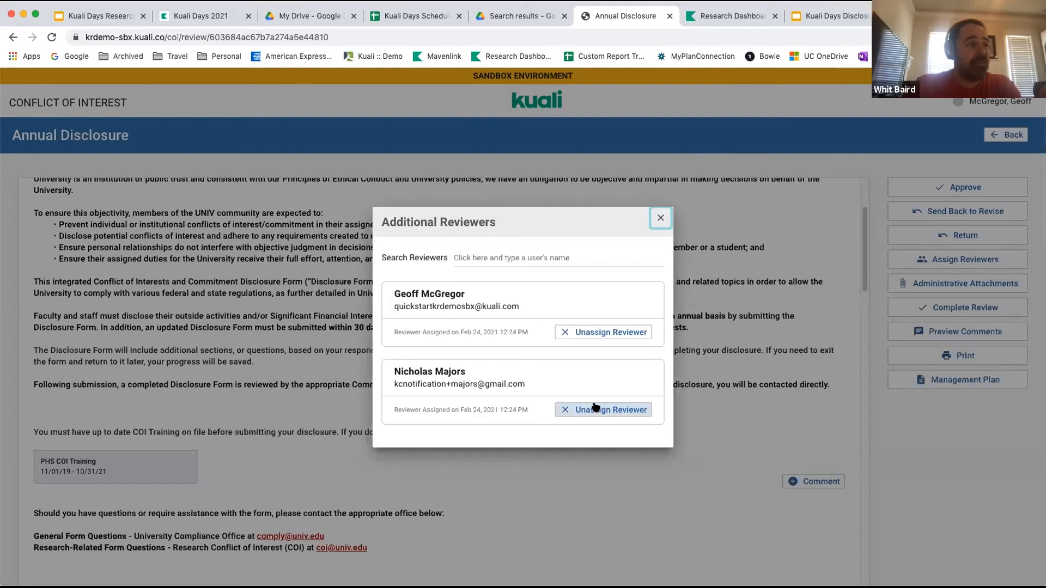
click(468, 252)
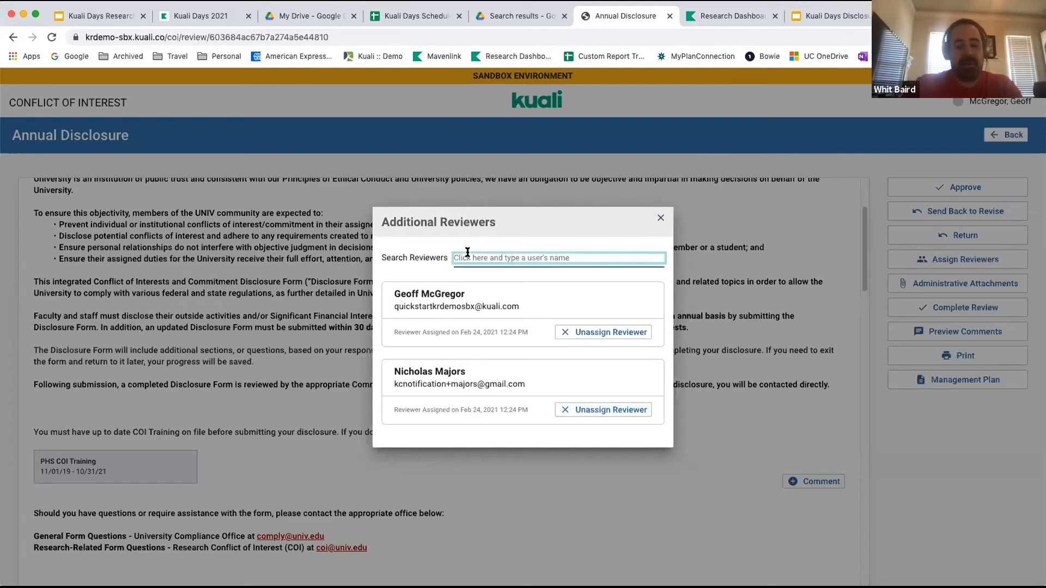
text(Terr)
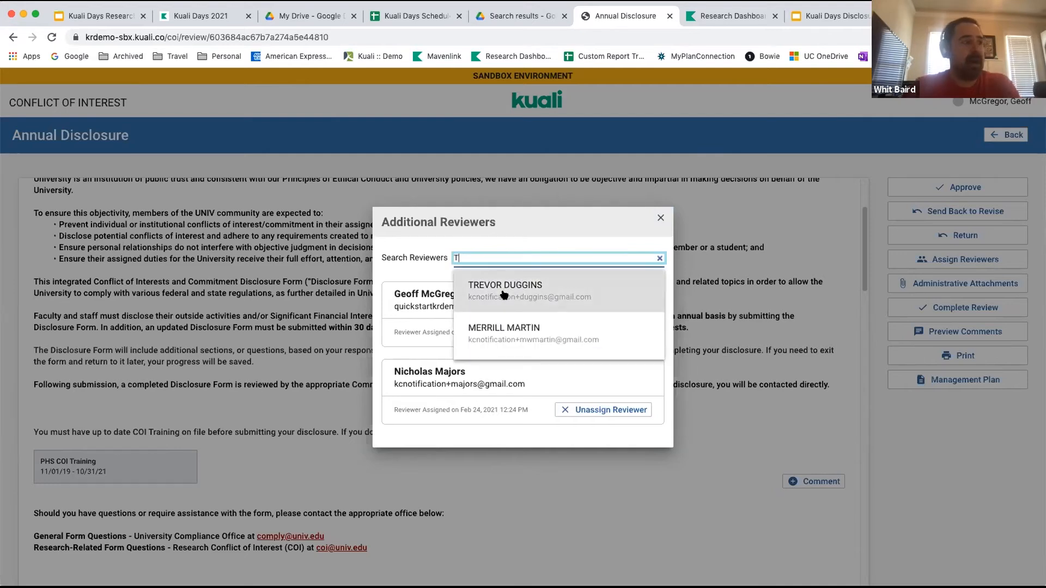
click(504, 295)
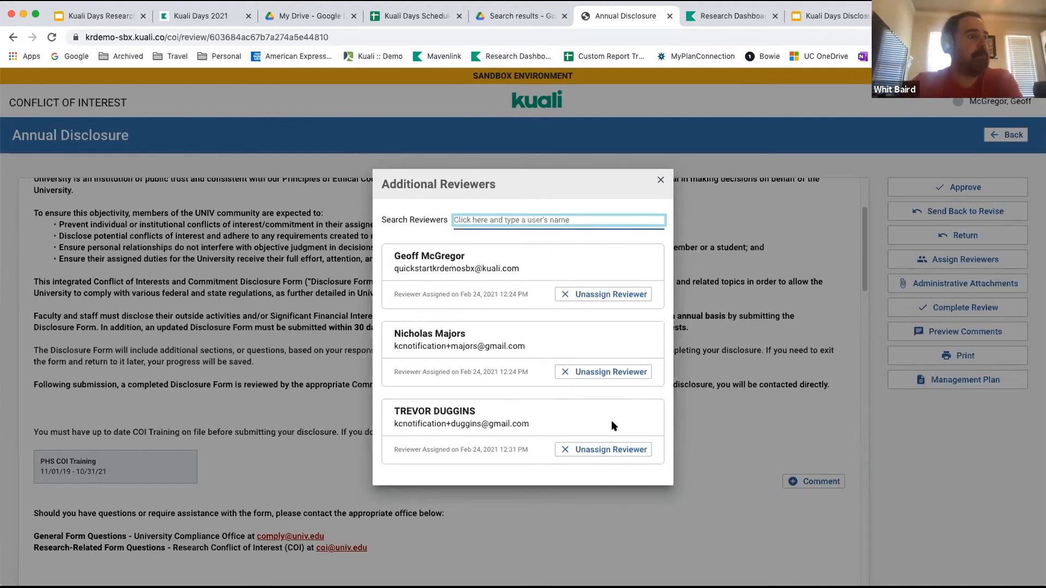
click(597, 451)
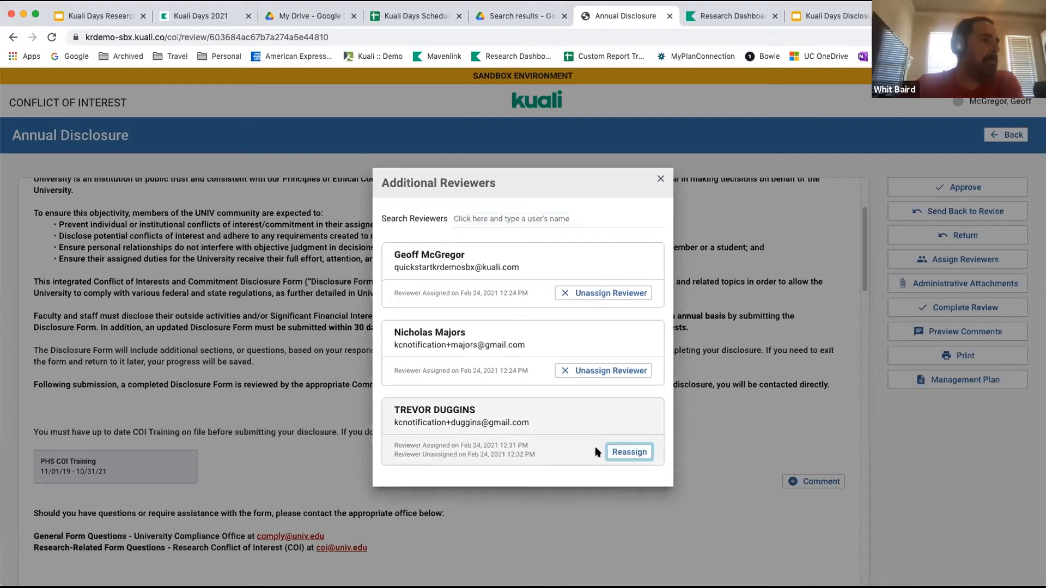
click(660, 178)
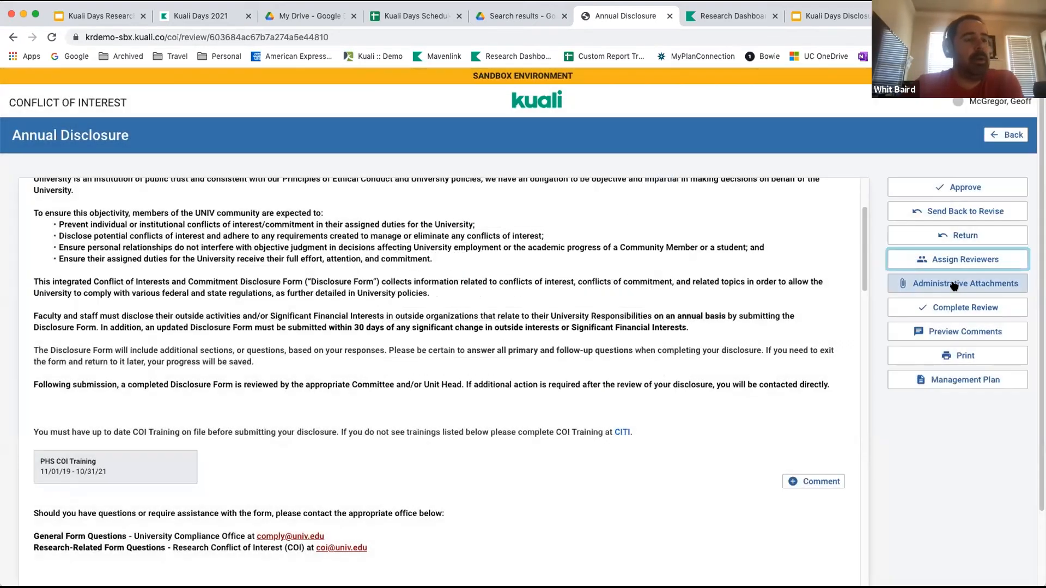
Check the disclosure's administrative attachments and look through its printable version, including the outside activities, entities and project details.
click(953, 284)
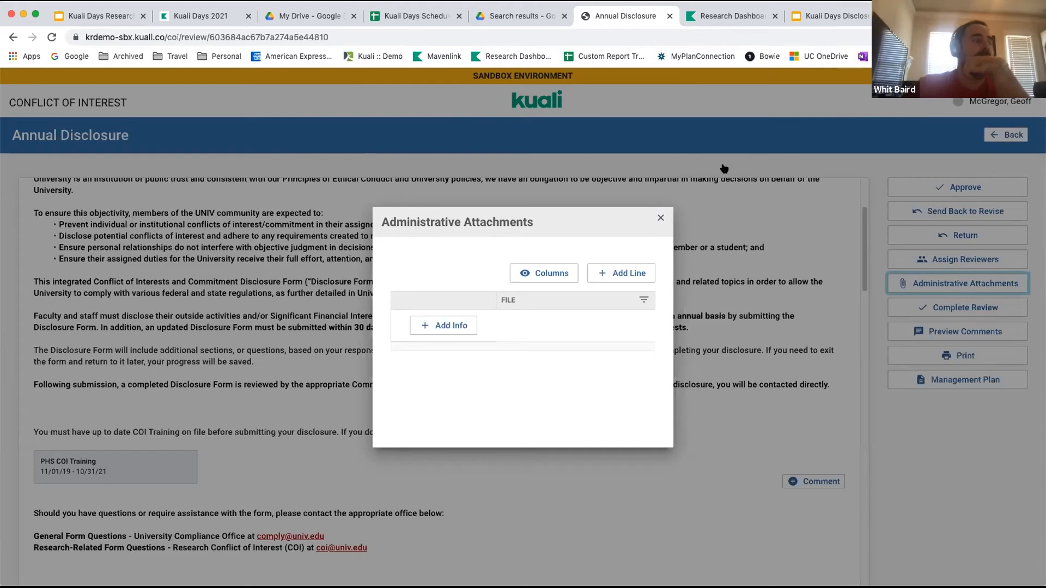
click(660, 220)
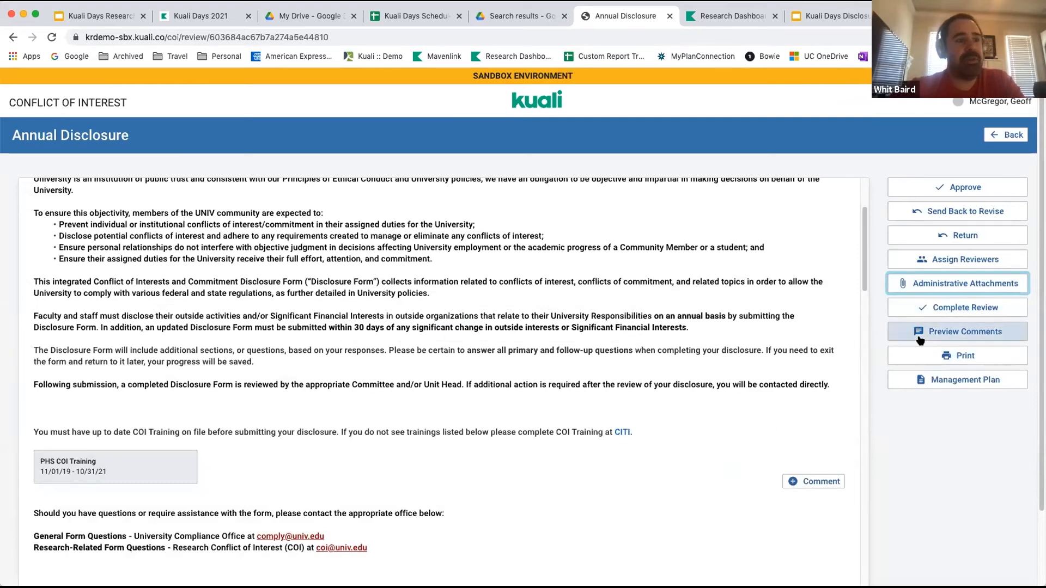
click(949, 357)
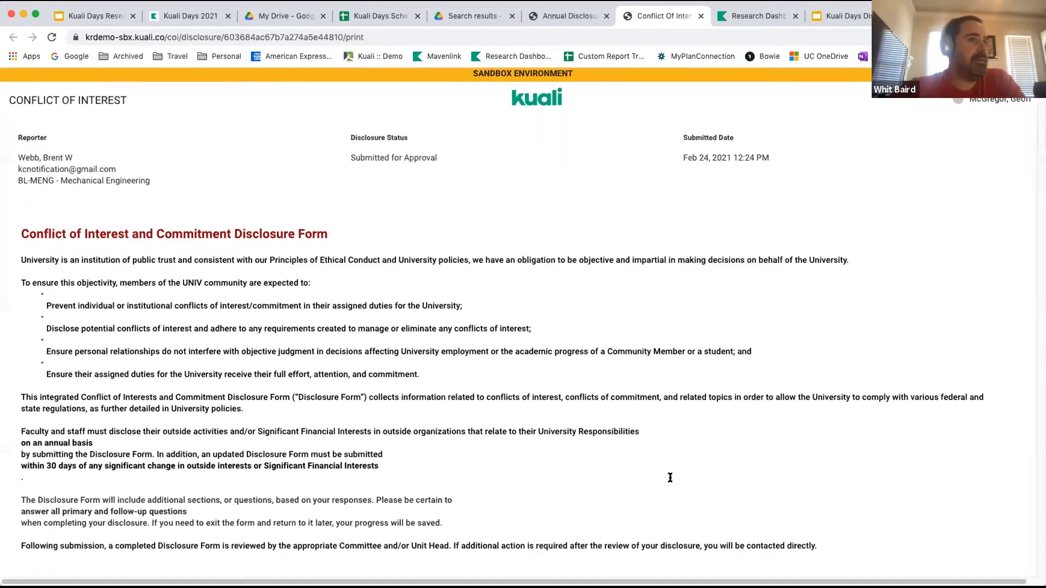
scroll(670, 478, down, 3)
scroll(670, 478, down, 20)
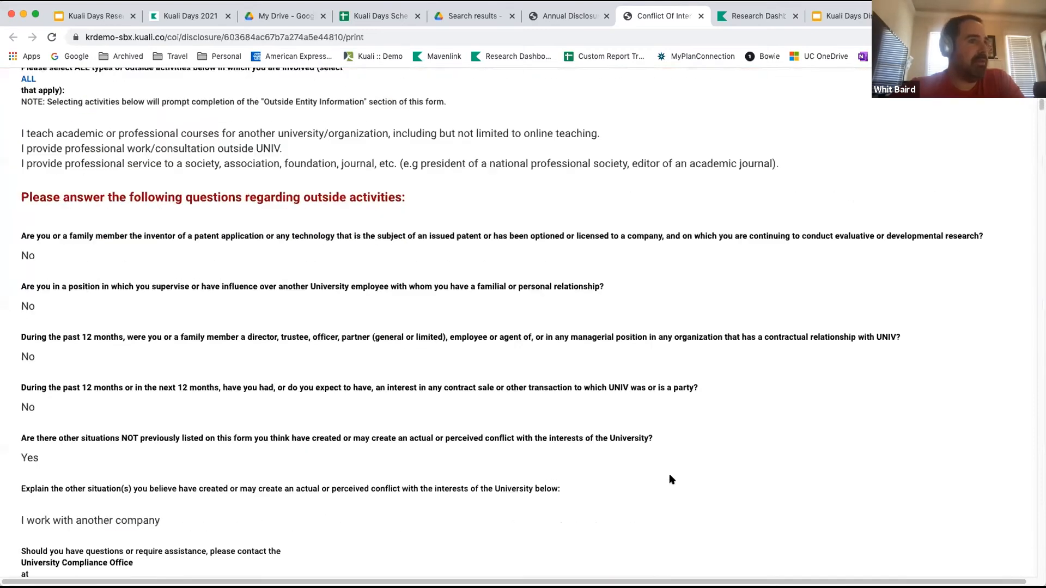
scroll(671, 472, down, 20)
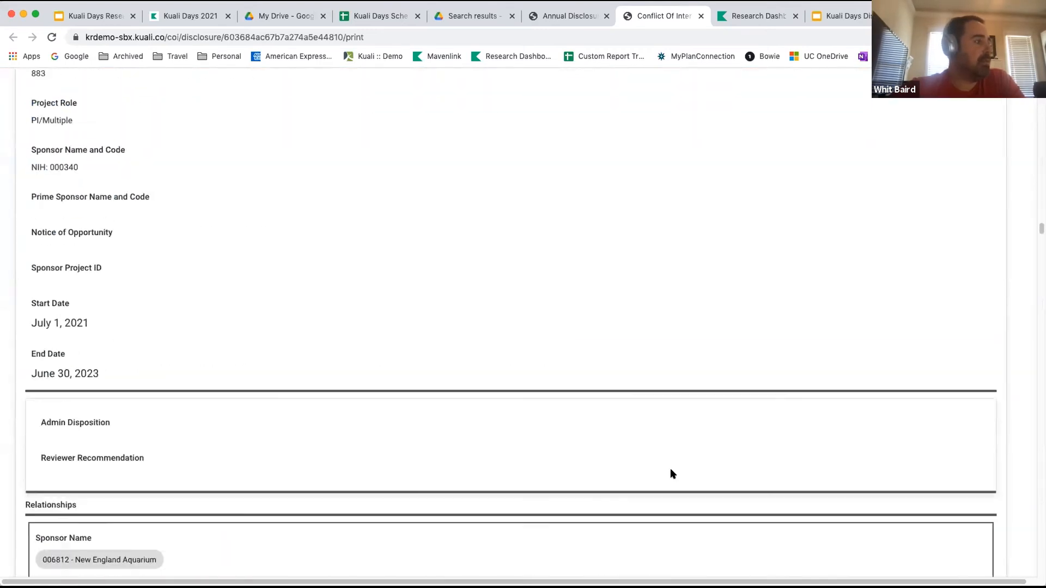
scroll(672, 473, up, 20)
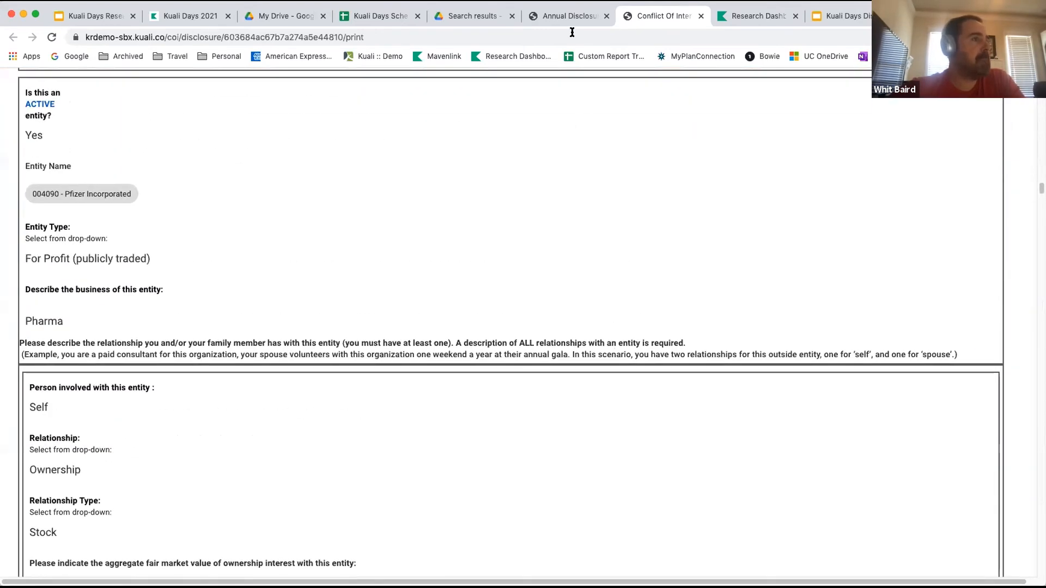
Return to the disclosure review and write the comment "WHat about that one thing that you once did?" on the publicly traded ownership question.
click(570, 17)
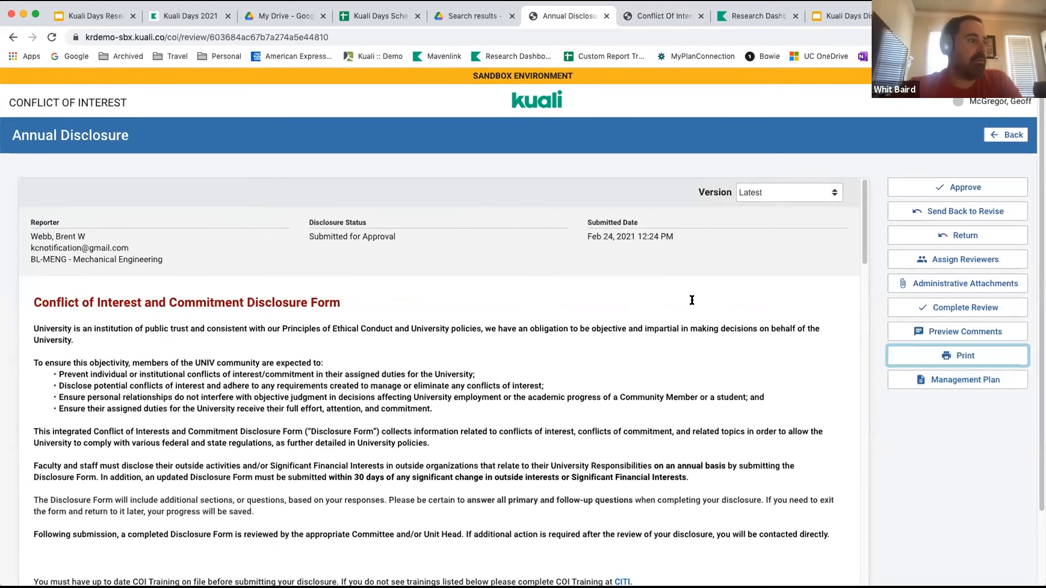
scroll(692, 300, down, 5)
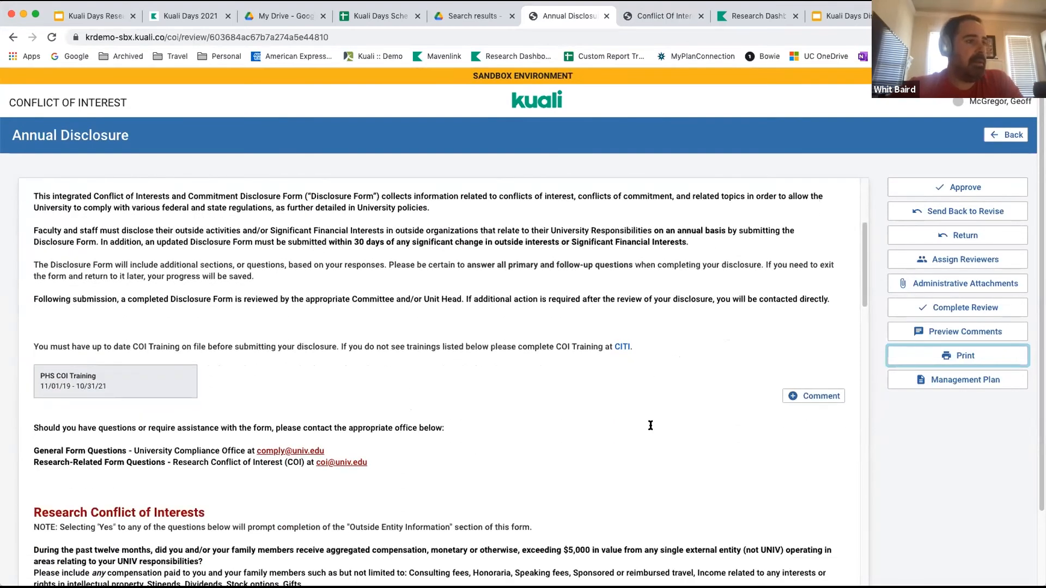
scroll(650, 425, down, 1)
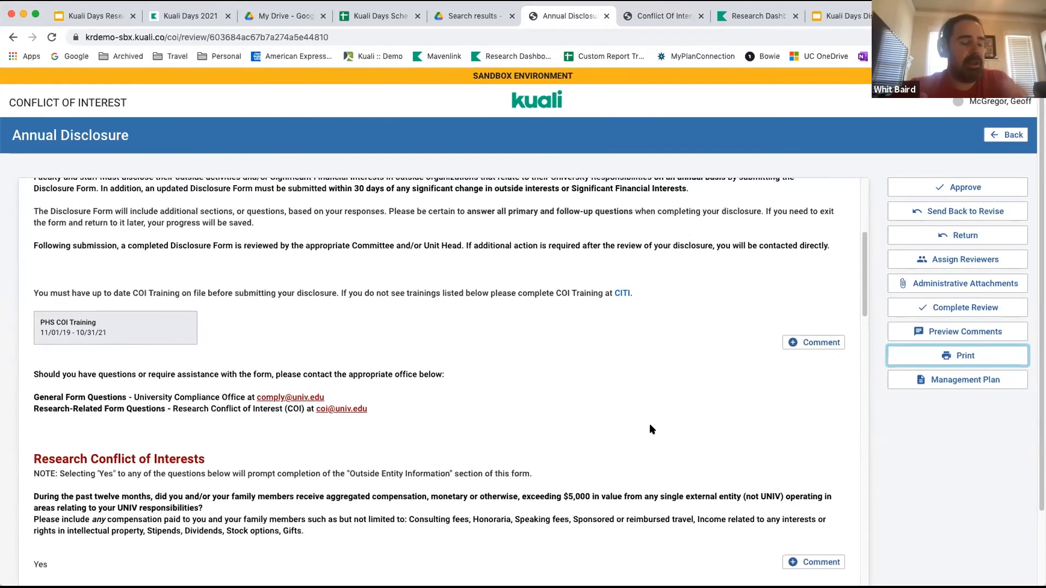
scroll(650, 427, down, 3)
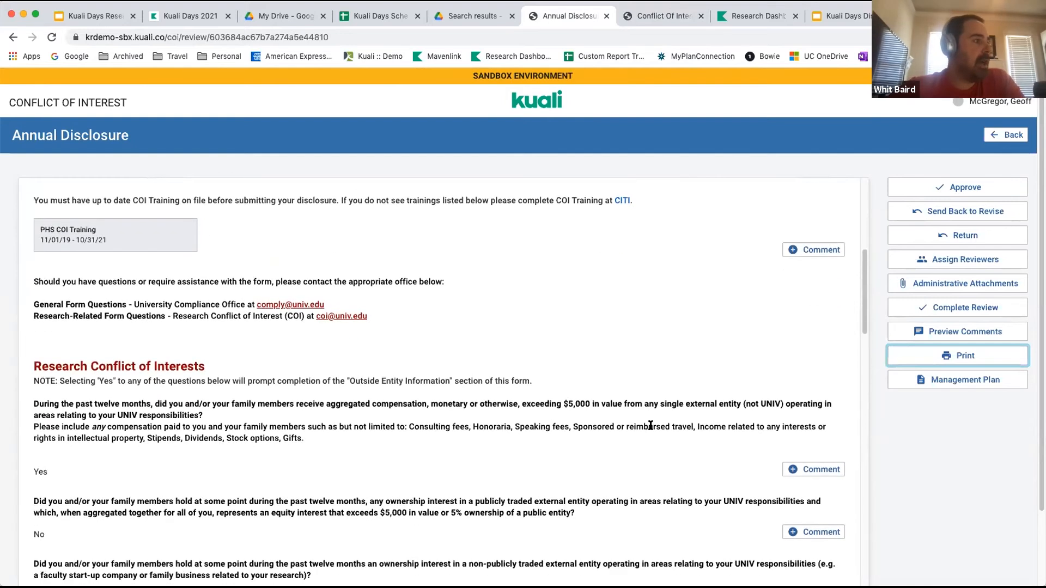
scroll(650, 426, down, 2)
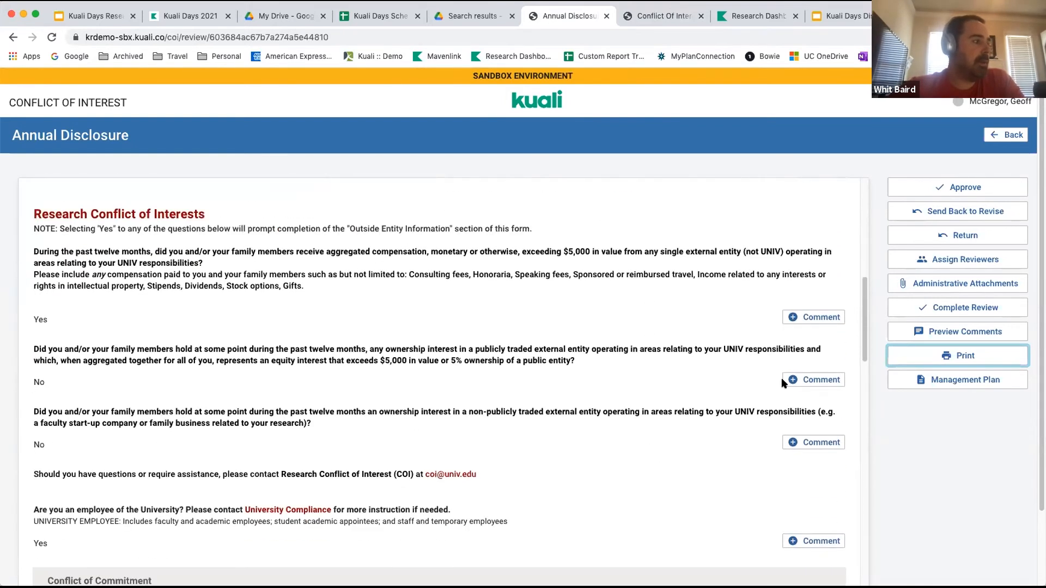
click(814, 380)
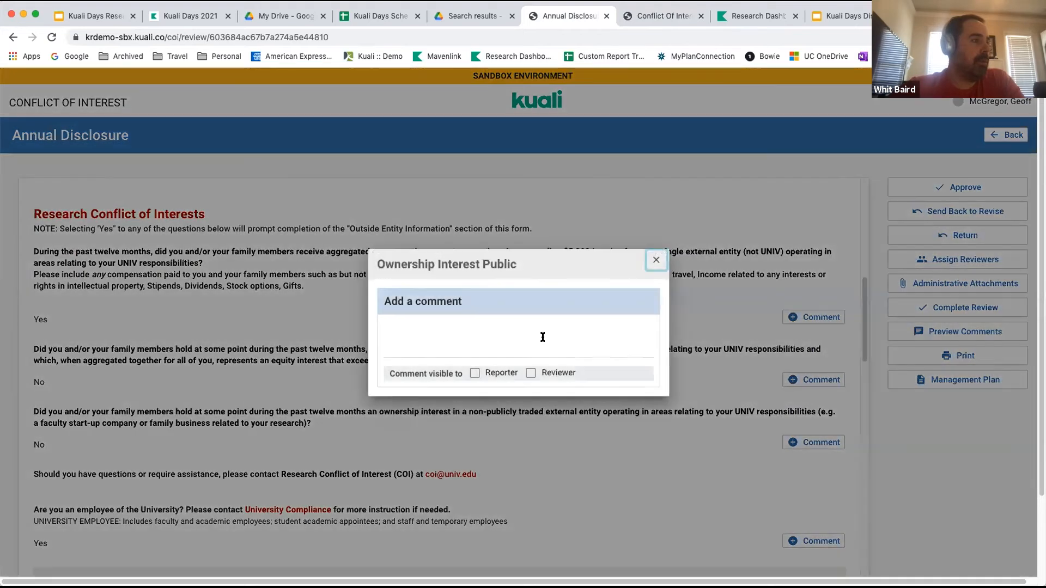
click(541, 339)
text(WHat )
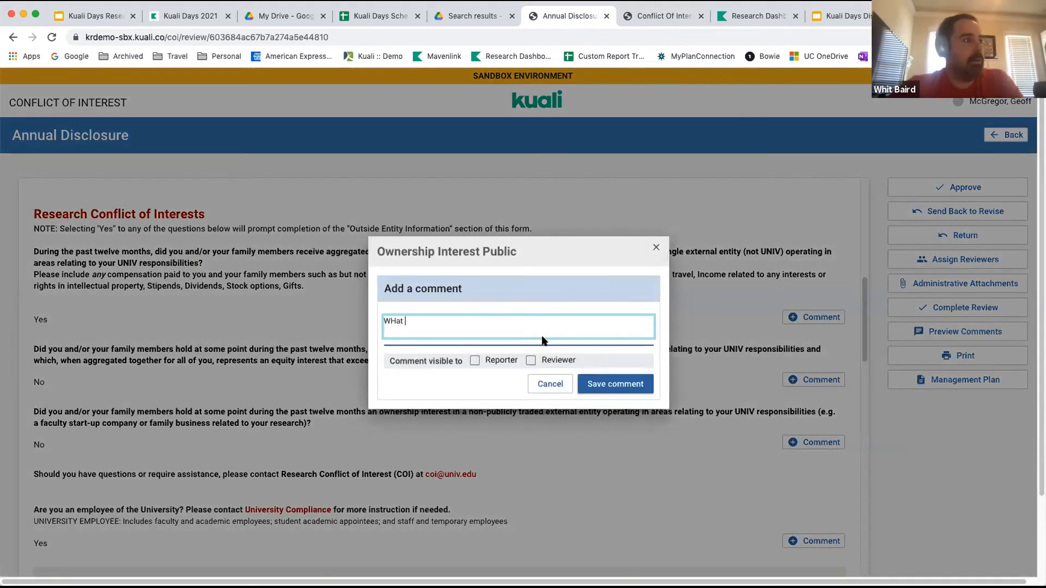
text(about that )
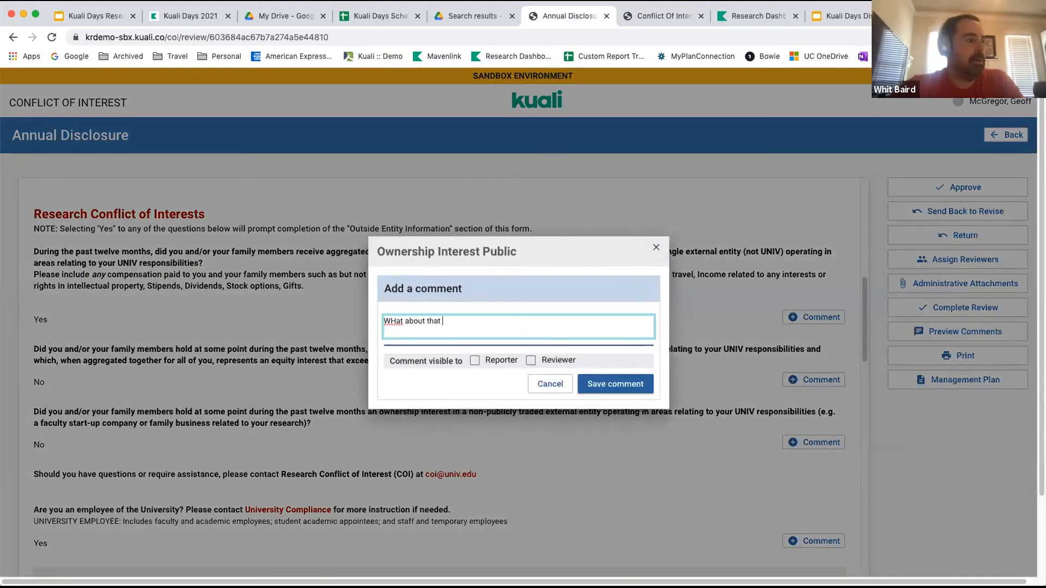
text(one thing that you once did?)
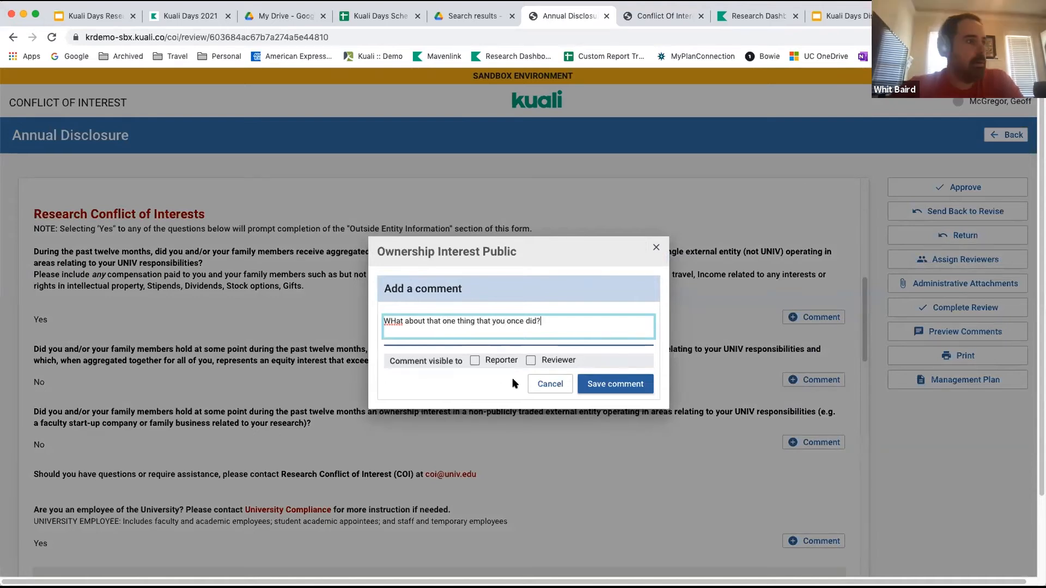
Make the ownership question comment visible to both Reporter and Reviewer, and save it.
click(475, 361)
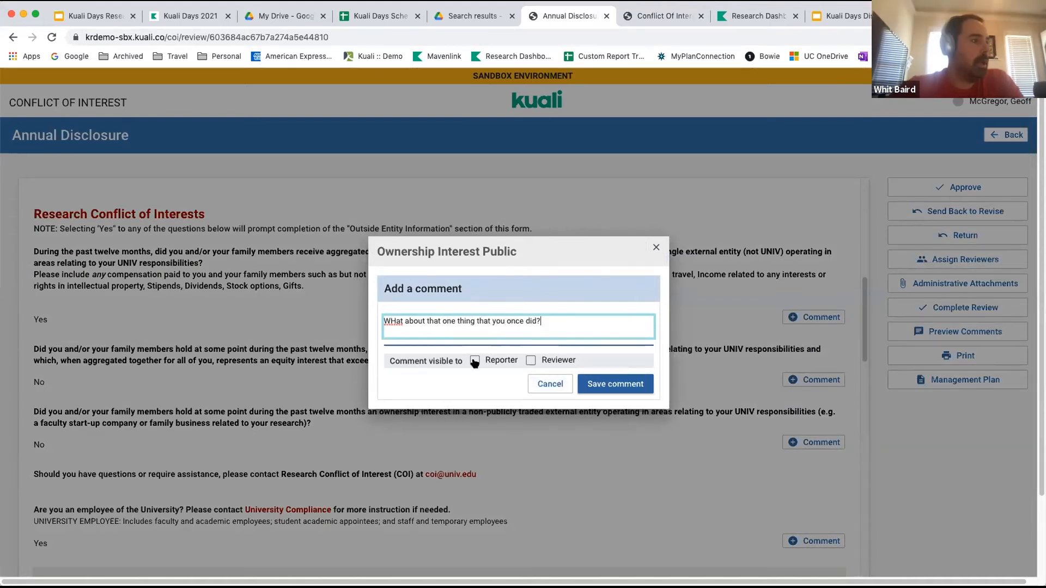
click(532, 361)
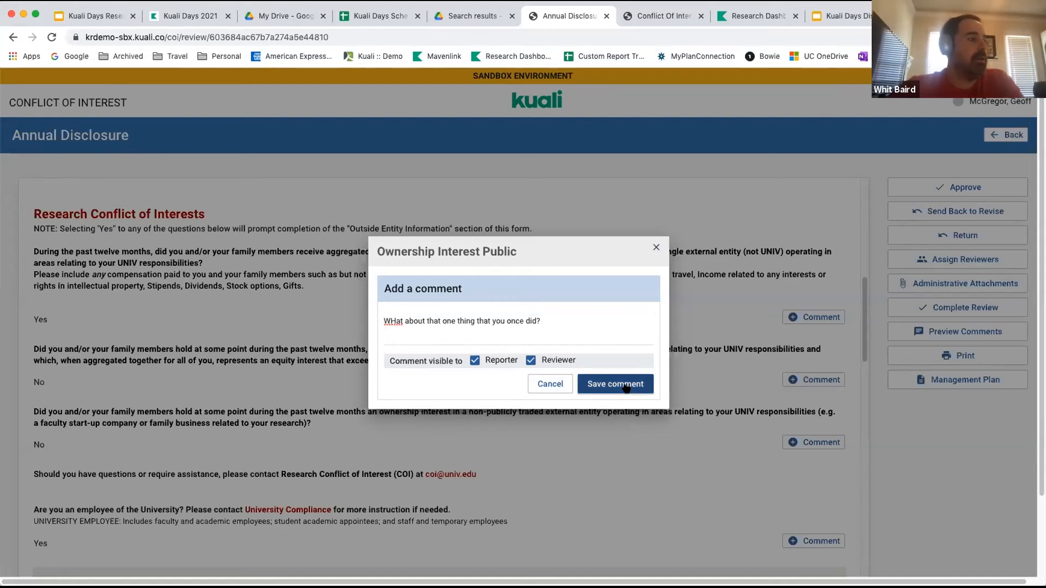
click(625, 386)
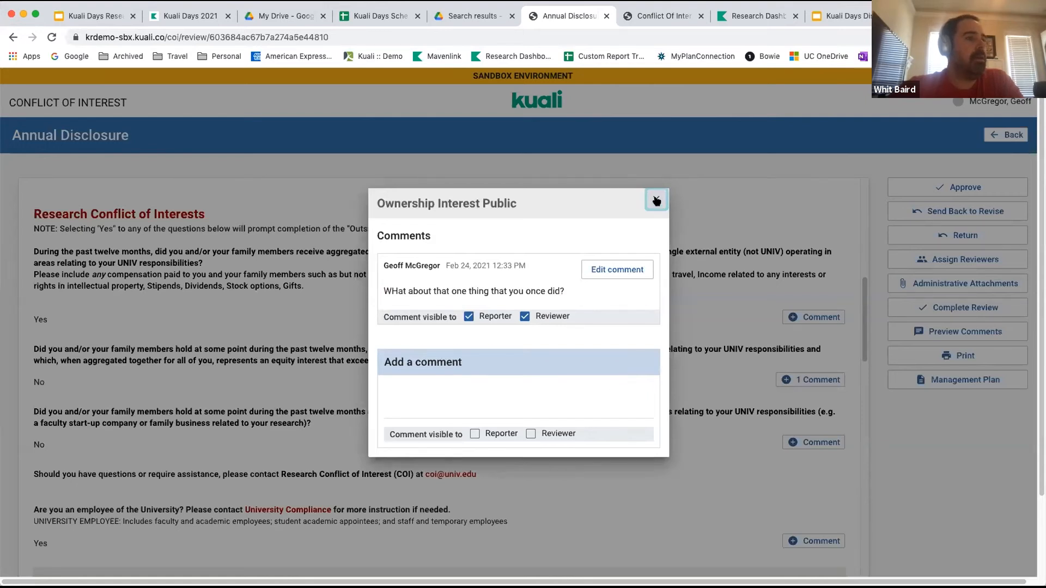
click(656, 200)
Save the comment "Can you provide more info about this entity" on the outside entity whose business is ";kj;kj;kj".
scroll(624, 382, down, 6)
scroll(624, 380, down, 9)
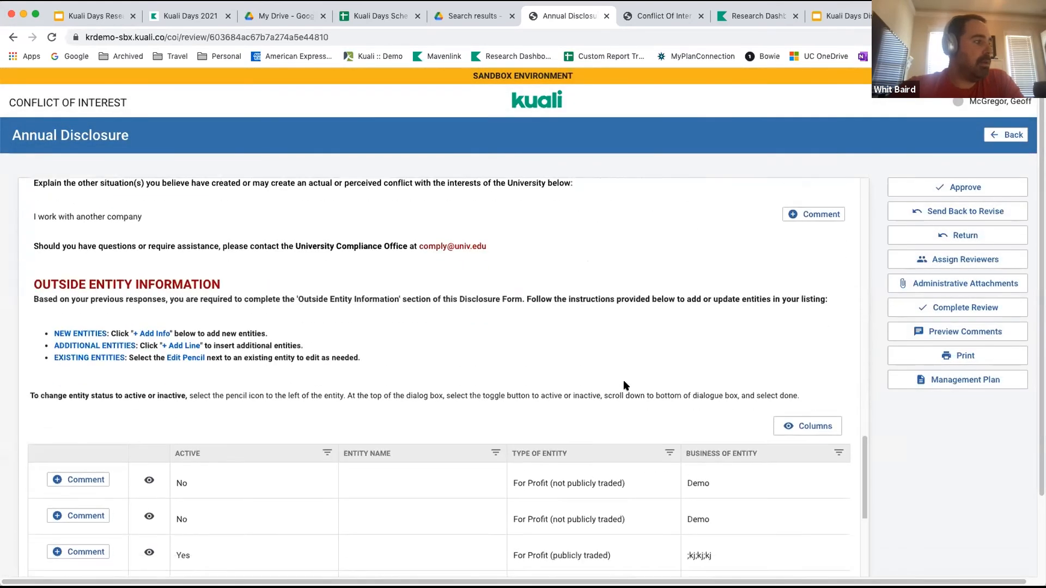
scroll(624, 386, down, 3)
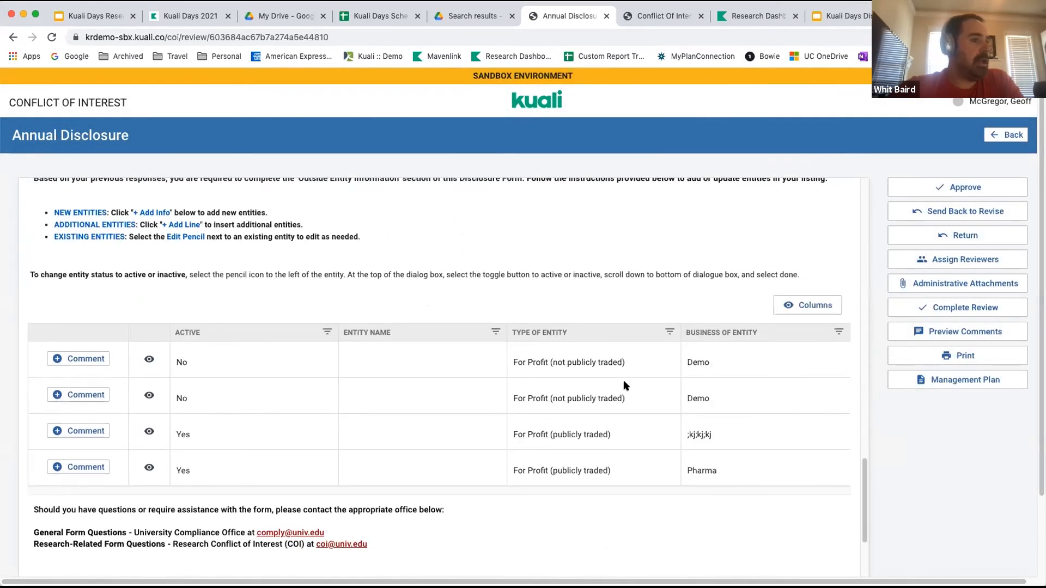
scroll(625, 385, down, 1)
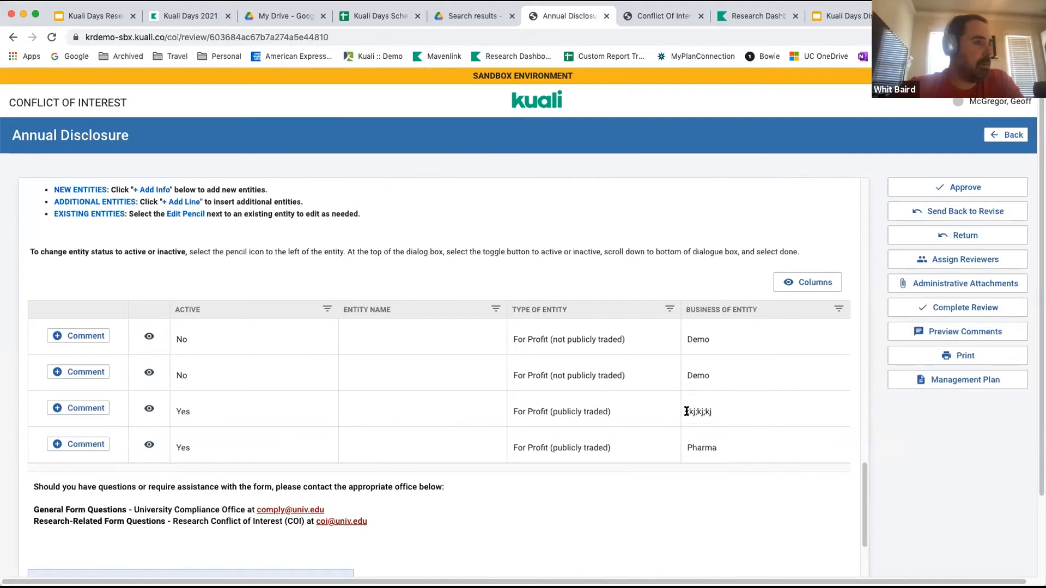
click(70, 410)
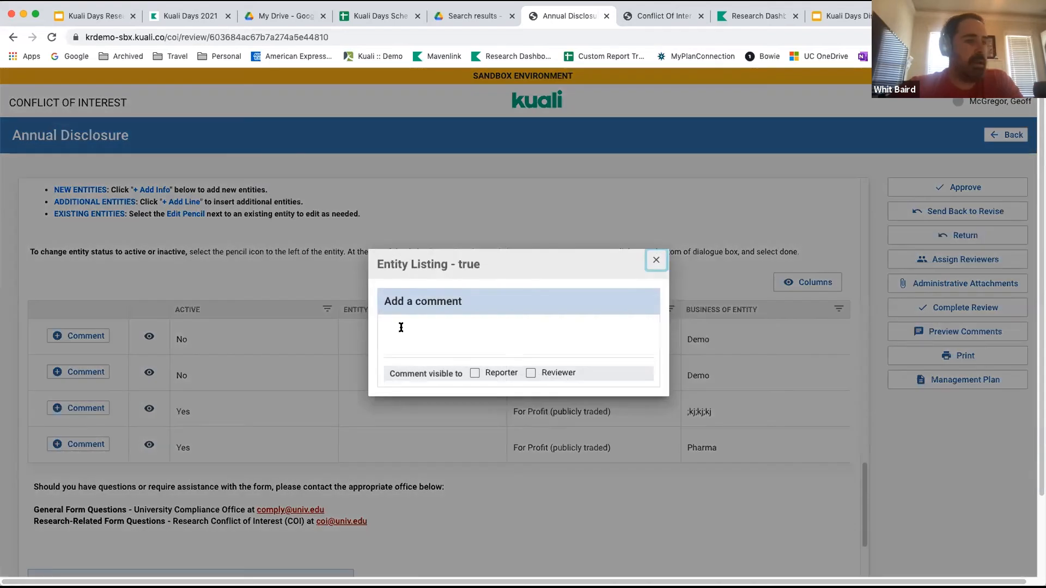
click(401, 327)
text(Can you provide )
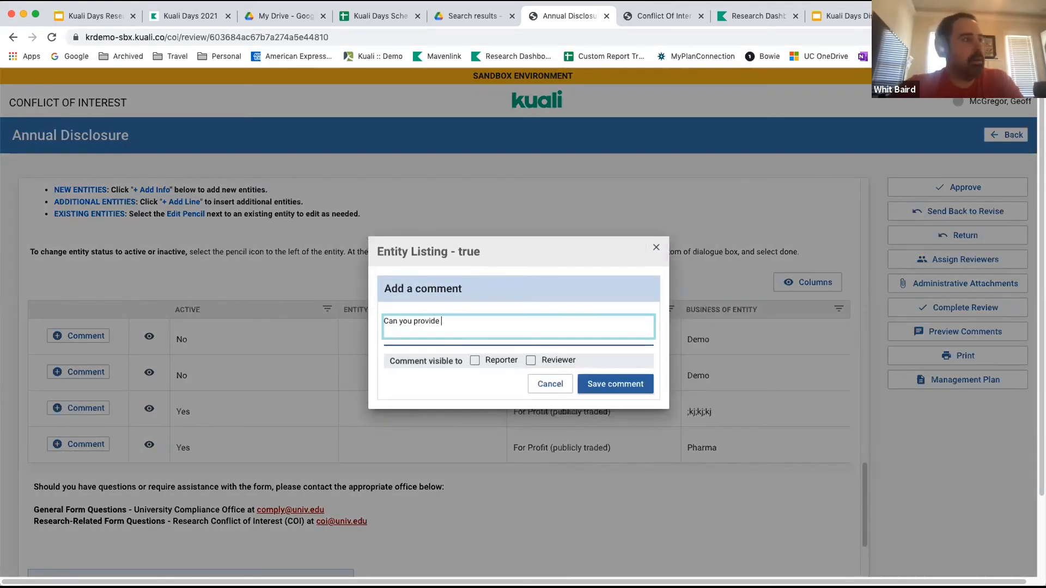
text(more info about this entit)
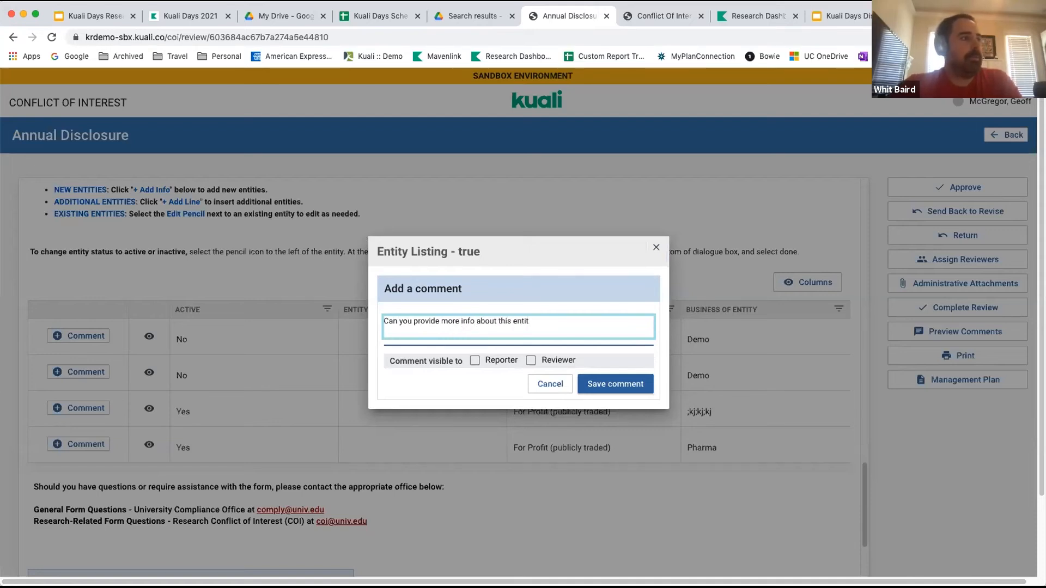
text(y)
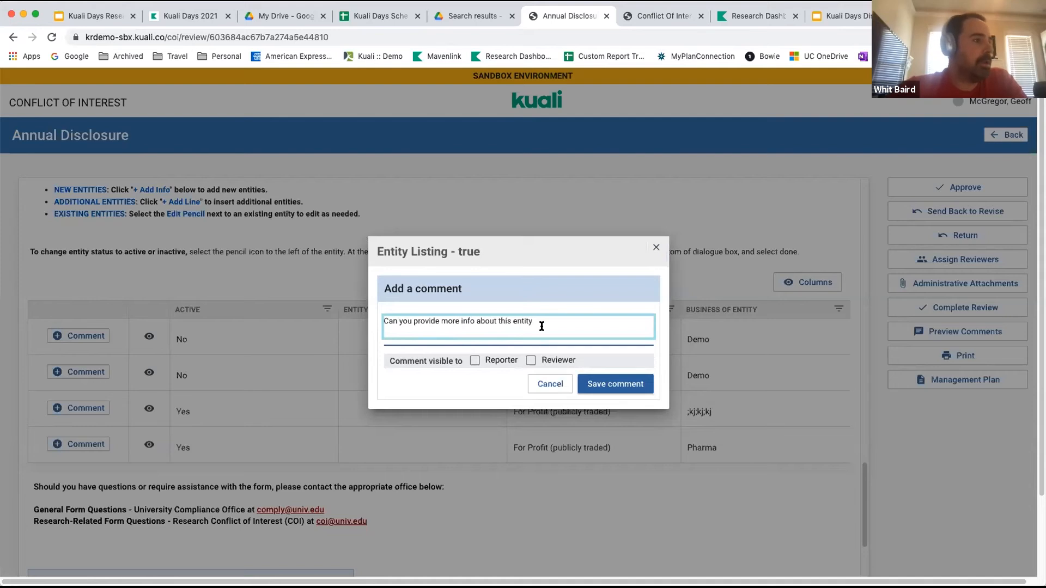
click(616, 384)
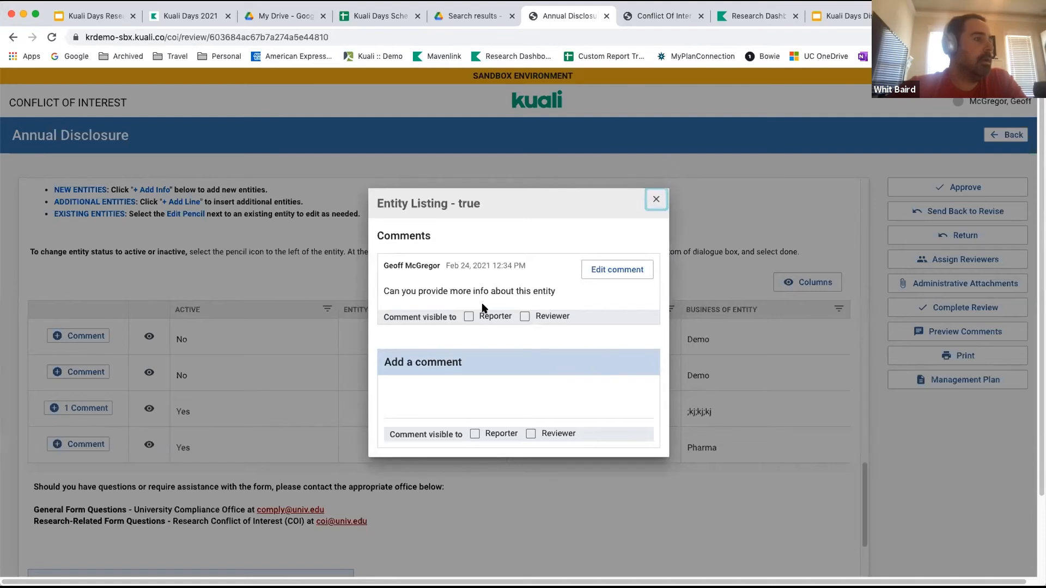
Make the saved entity comment visible to both Reporter and Reviewer, and close the entity's comments.
click(470, 316)
click(525, 317)
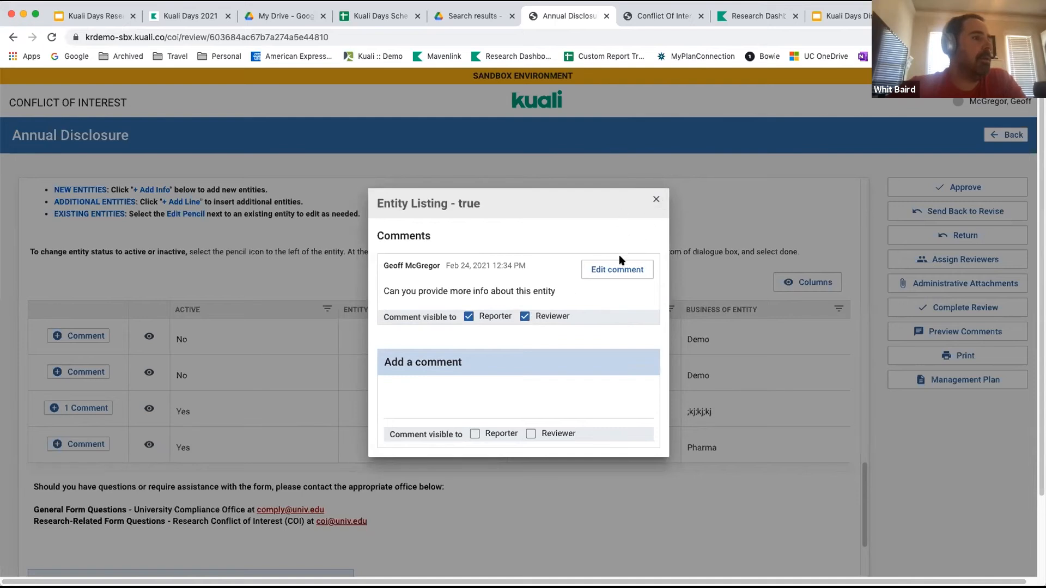
click(613, 269)
click(620, 310)
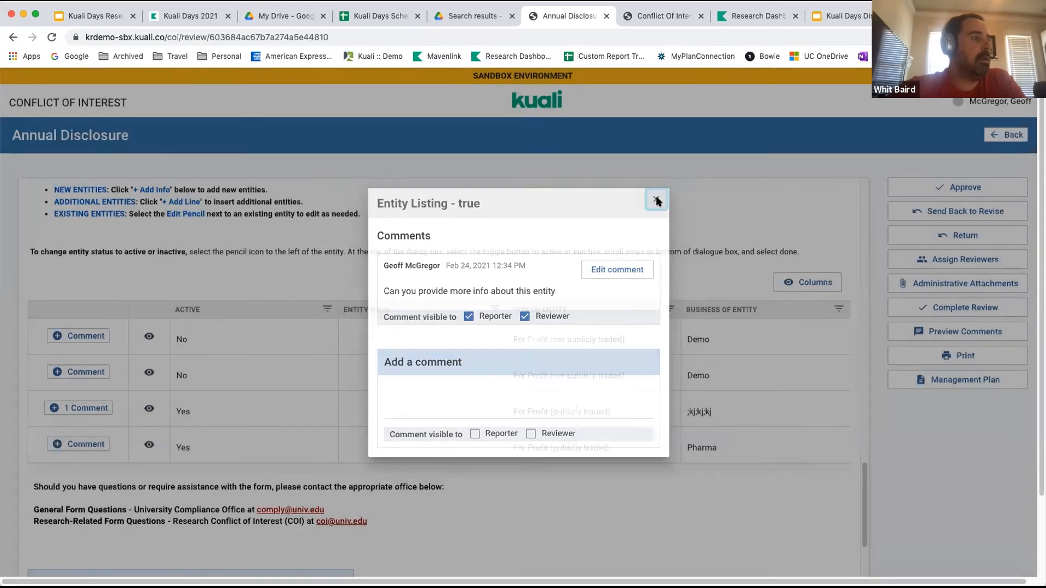
click(657, 202)
Preview all comments on the disclosure and send it back to the reporter for revision.
scroll(753, 193, up, 7)
scroll(753, 192, up, 10)
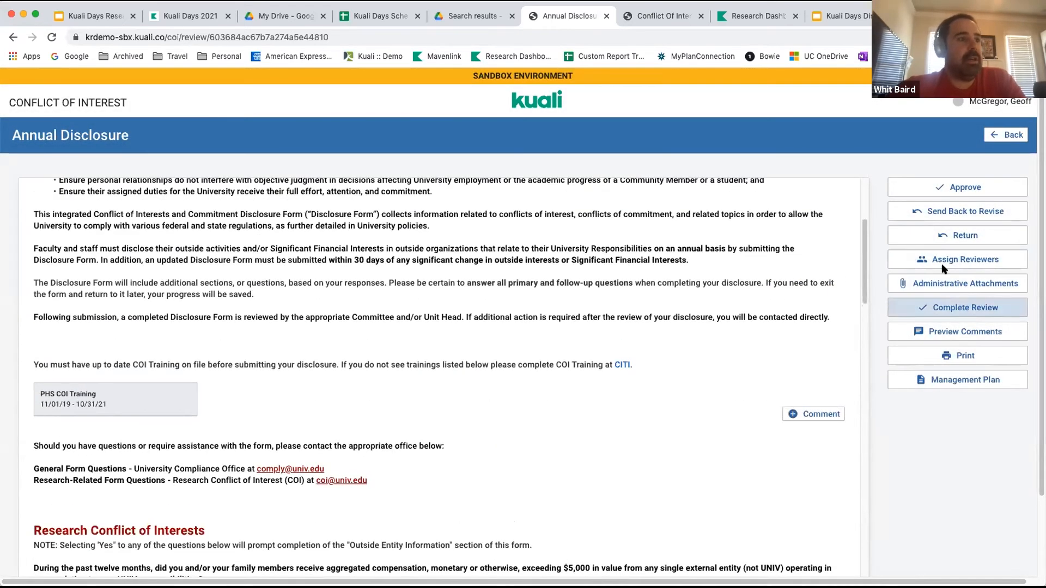
click(943, 332)
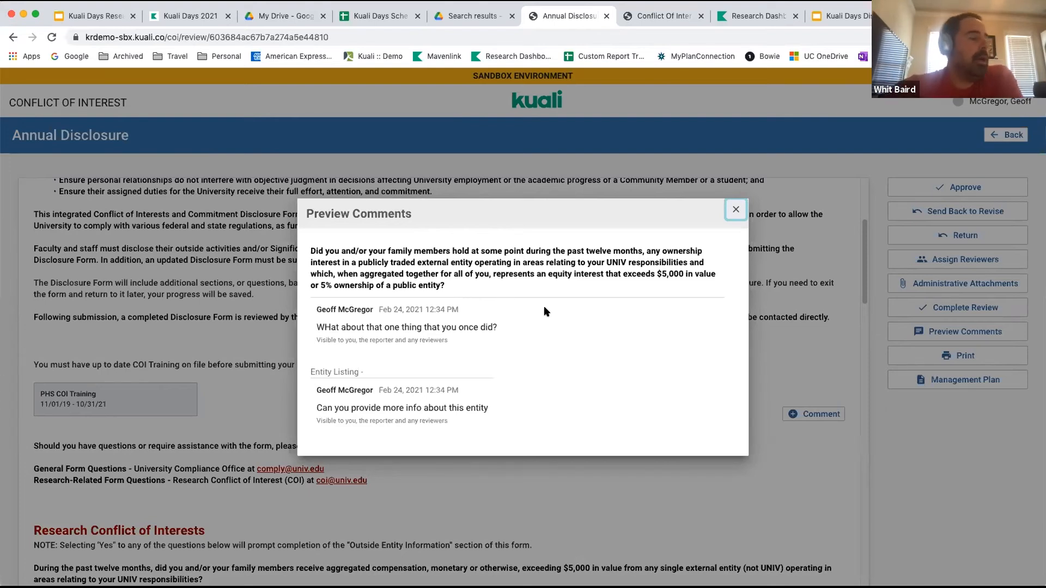
click(737, 211)
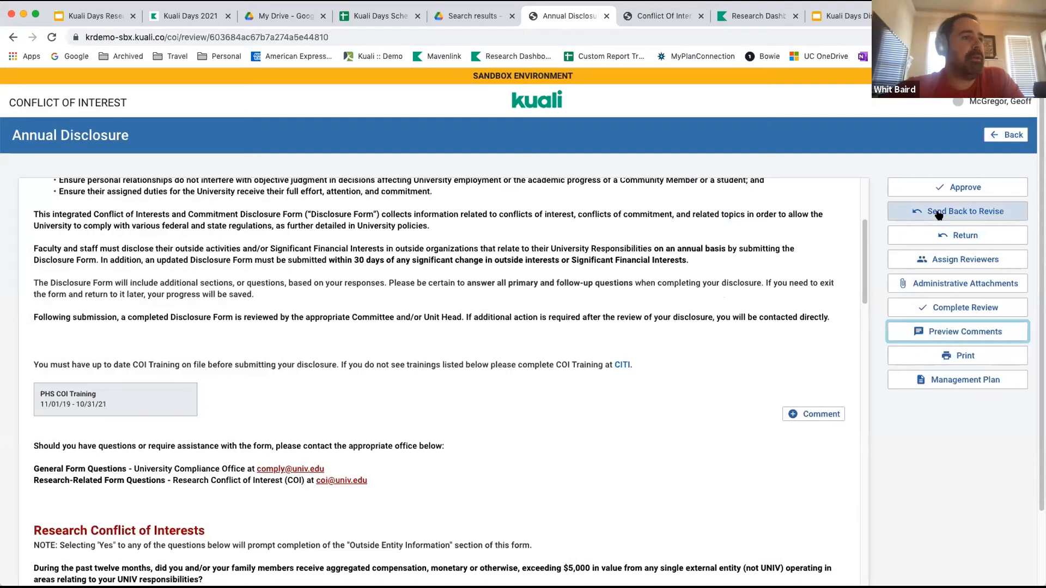
click(937, 215)
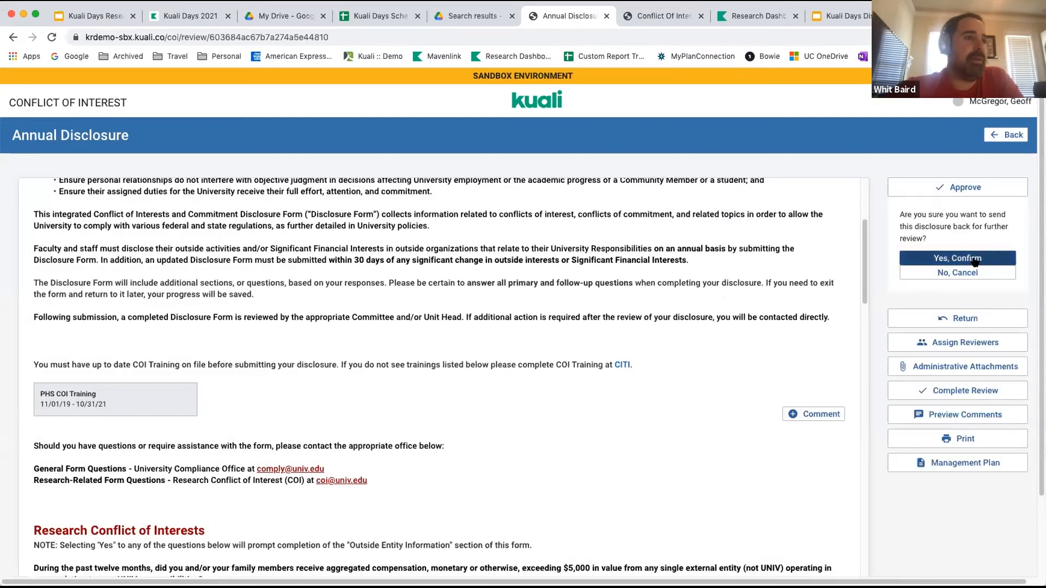
click(975, 261)
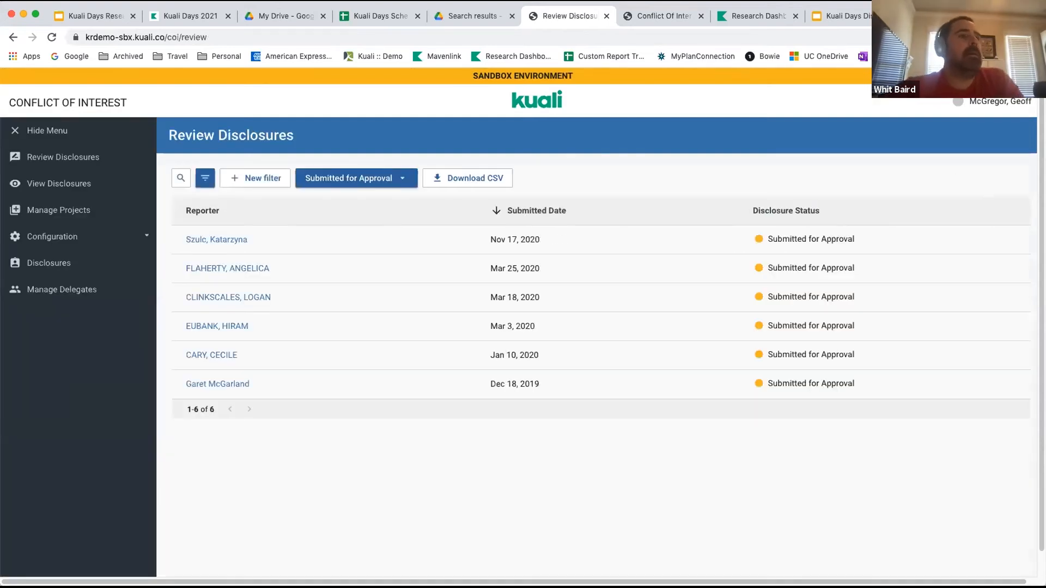
Sign out of the administrator account and sign in with the reporter's username.
click(974, 102)
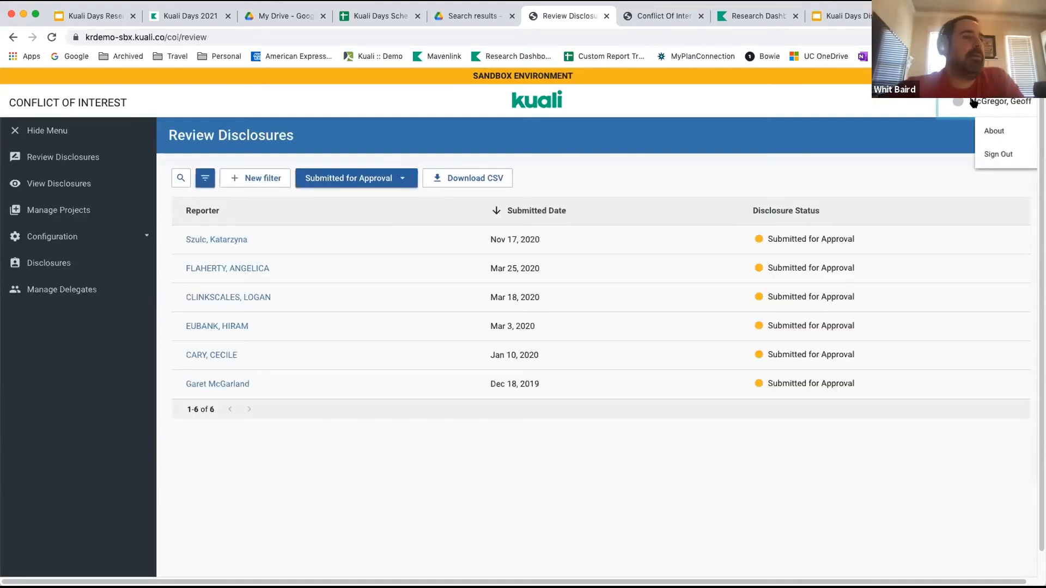
click(984, 157)
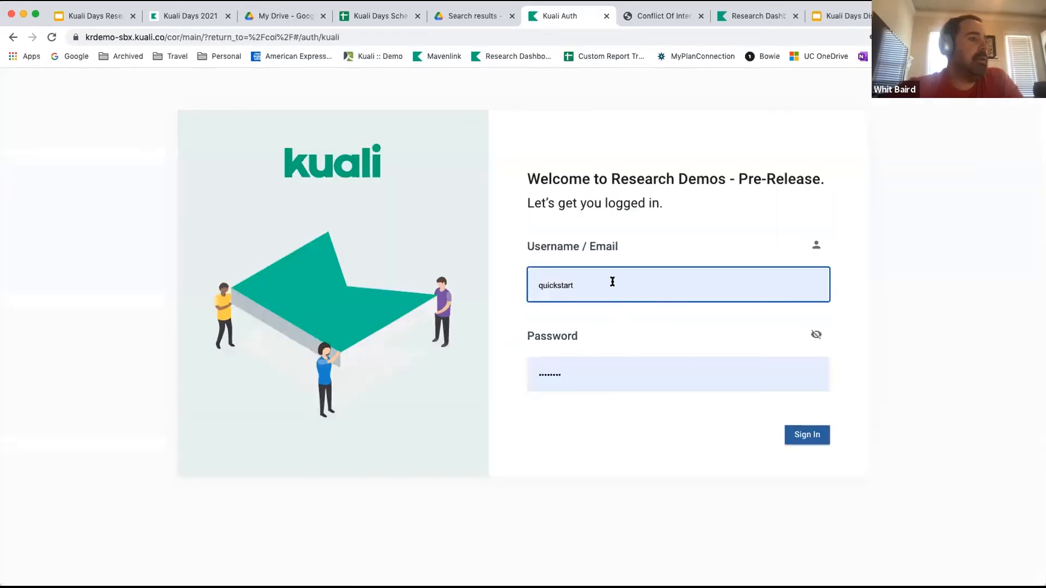
drag(612, 280, 496, 280)
text(bwebb)
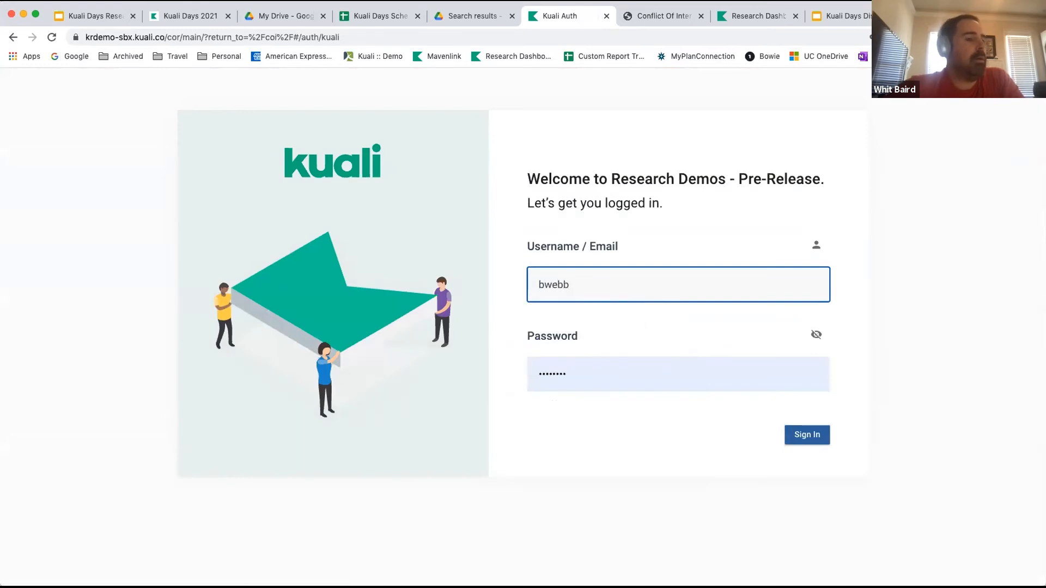
key(Return)
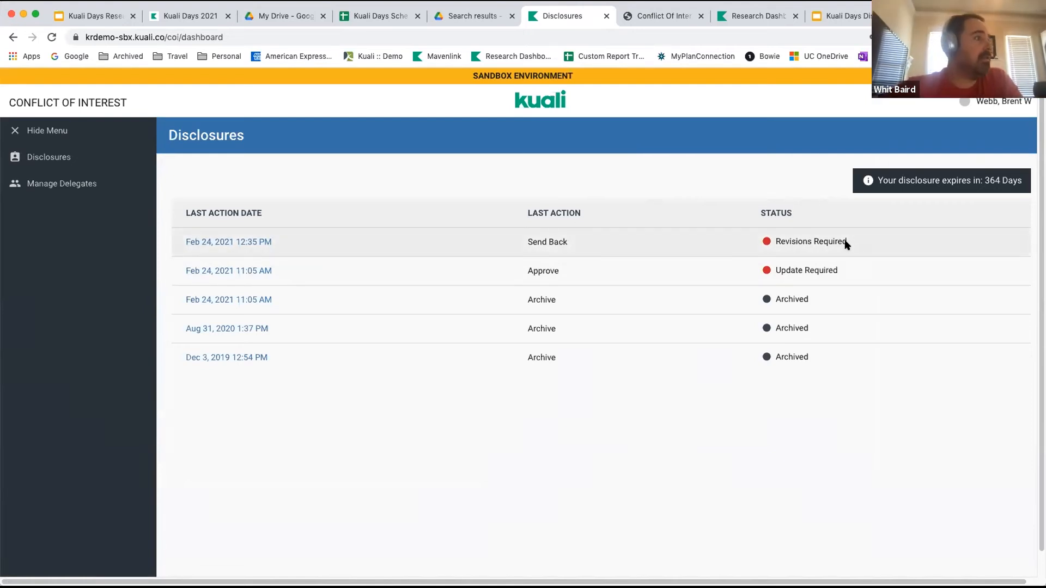
Open the disclosure marked Revisions Required and review its form and the question carrying an administrator comment.
click(245, 243)
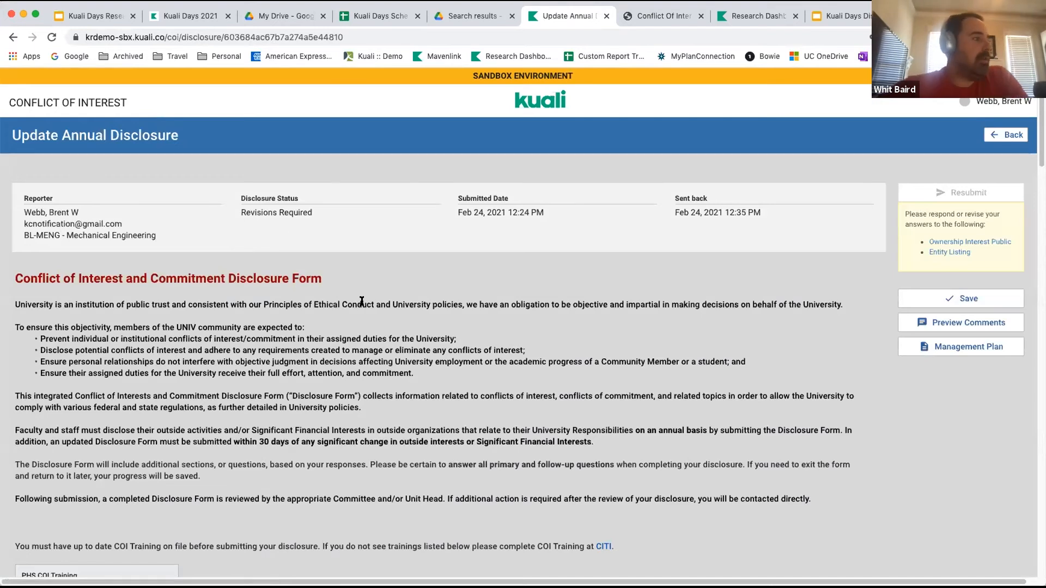
scroll(362, 302, down, 1)
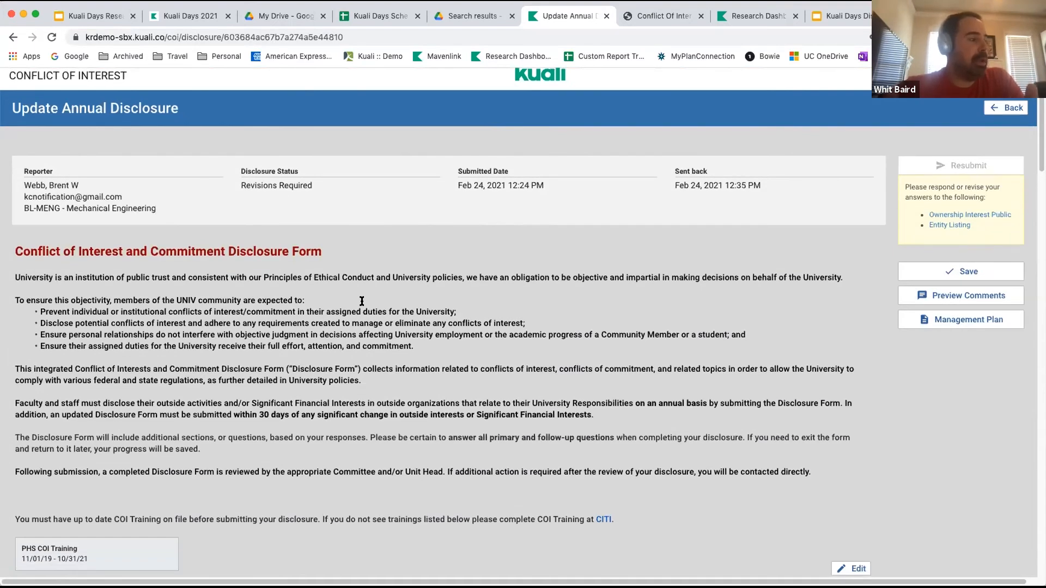
scroll(362, 301, down, 5)
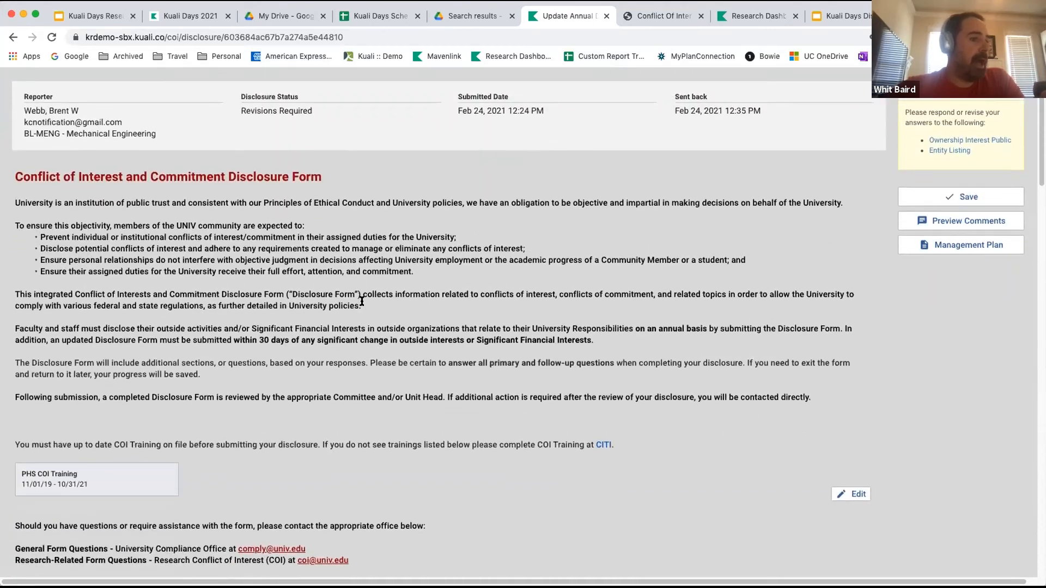
scroll(362, 304, down, 2)
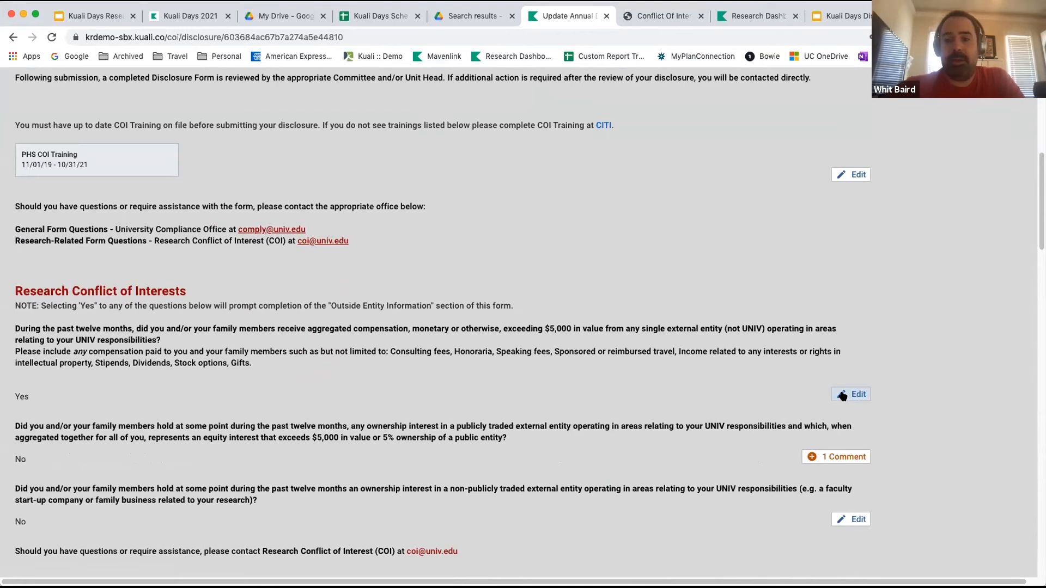
scroll(843, 396, up, 8)
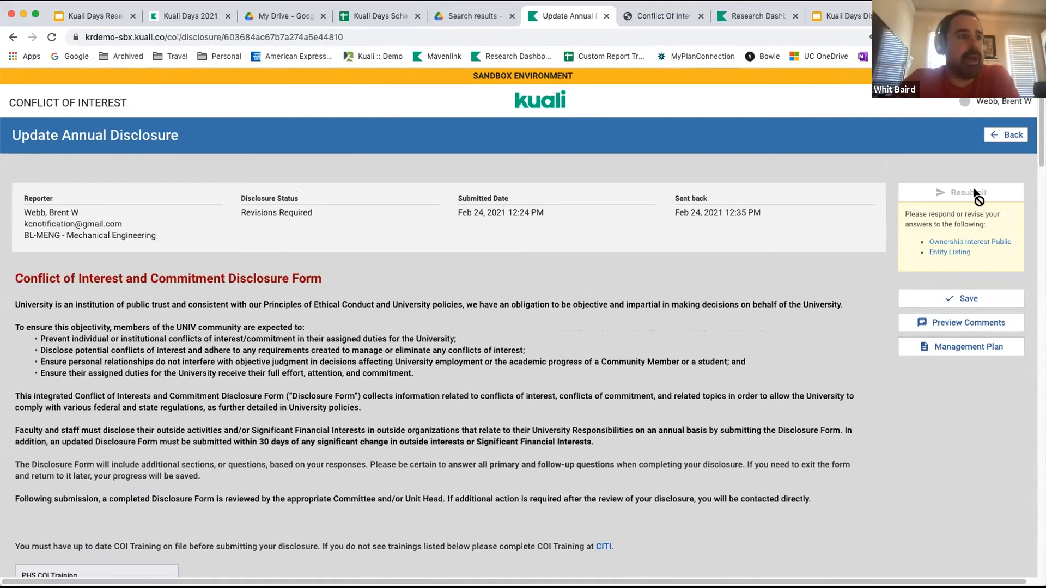
Reply "That never happened" to the administrator's comment on Ownership Interest Public, save the reply and close the revision dialog.
click(948, 243)
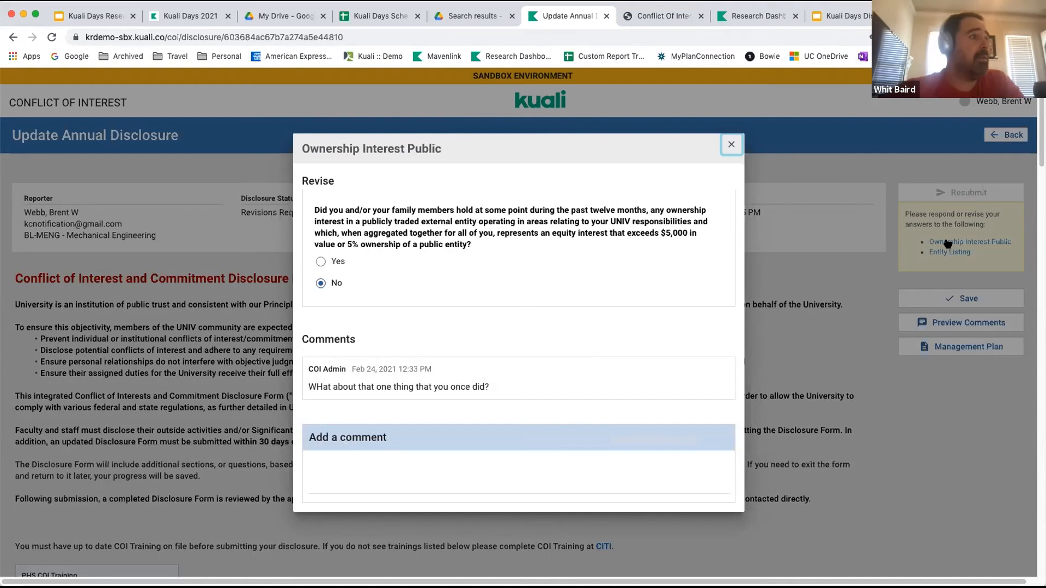
click(373, 463)
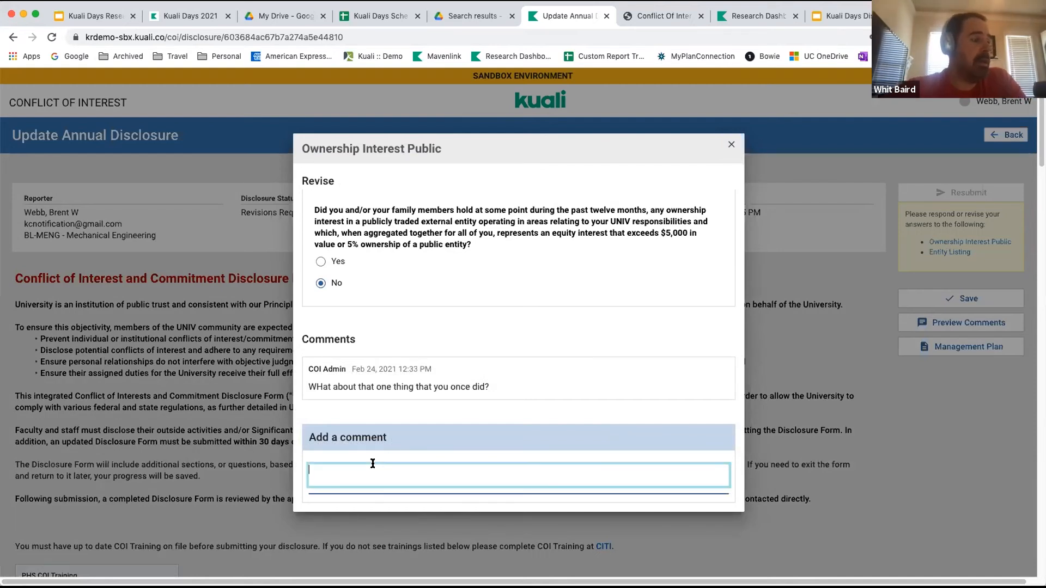
text(That never)
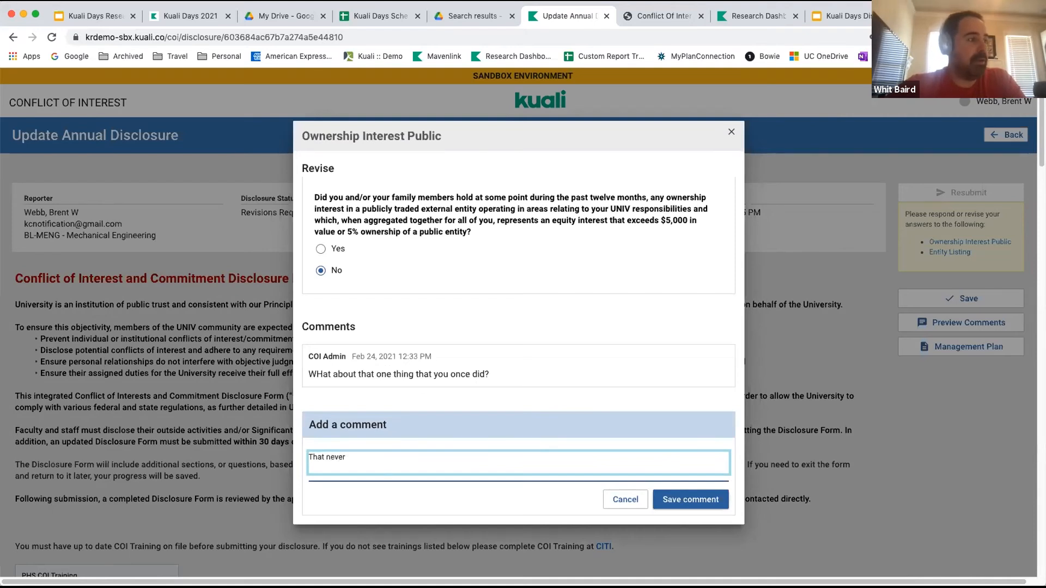
text(happened)
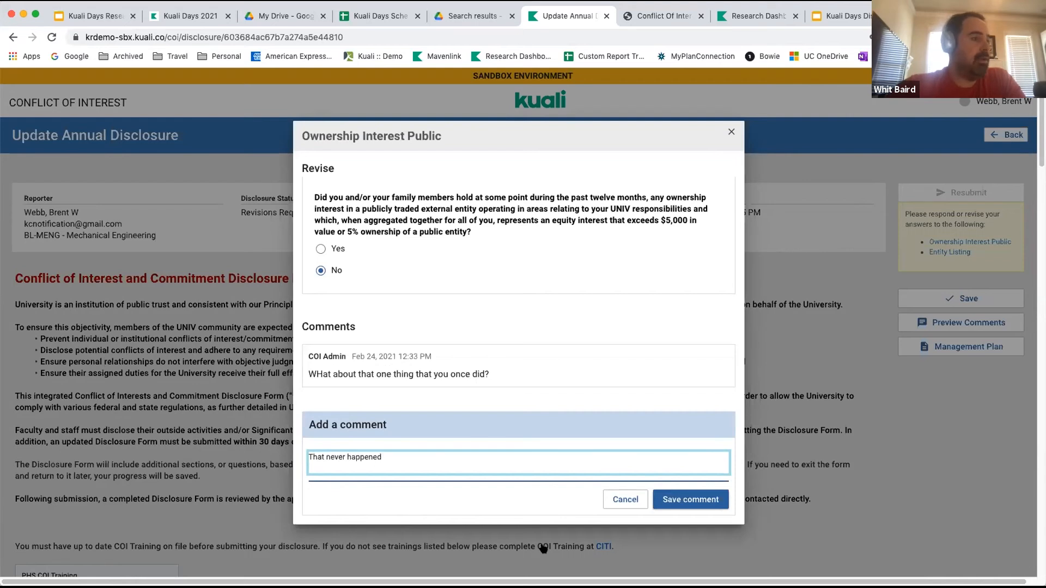
click(698, 500)
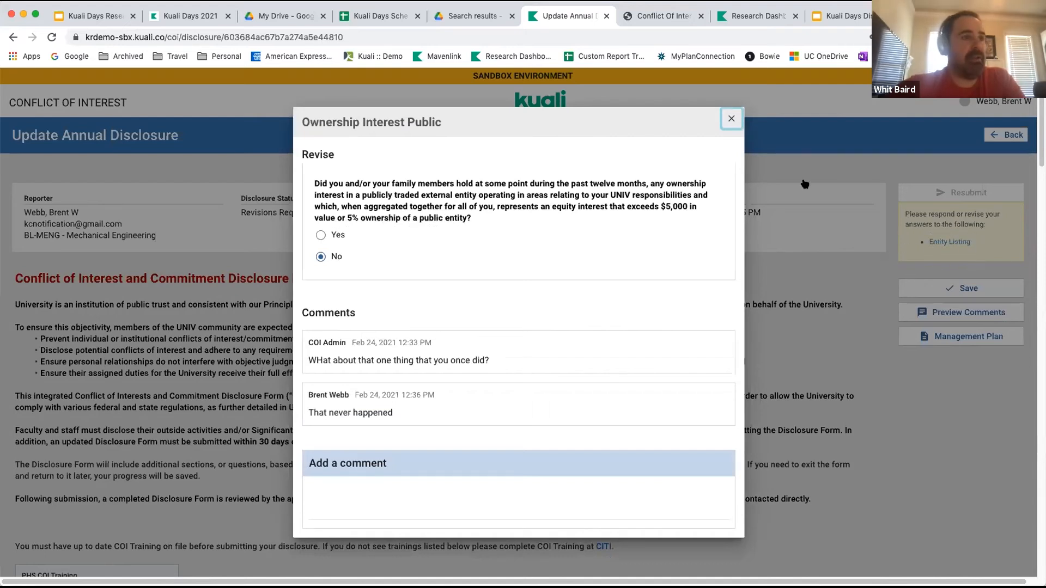
click(730, 119)
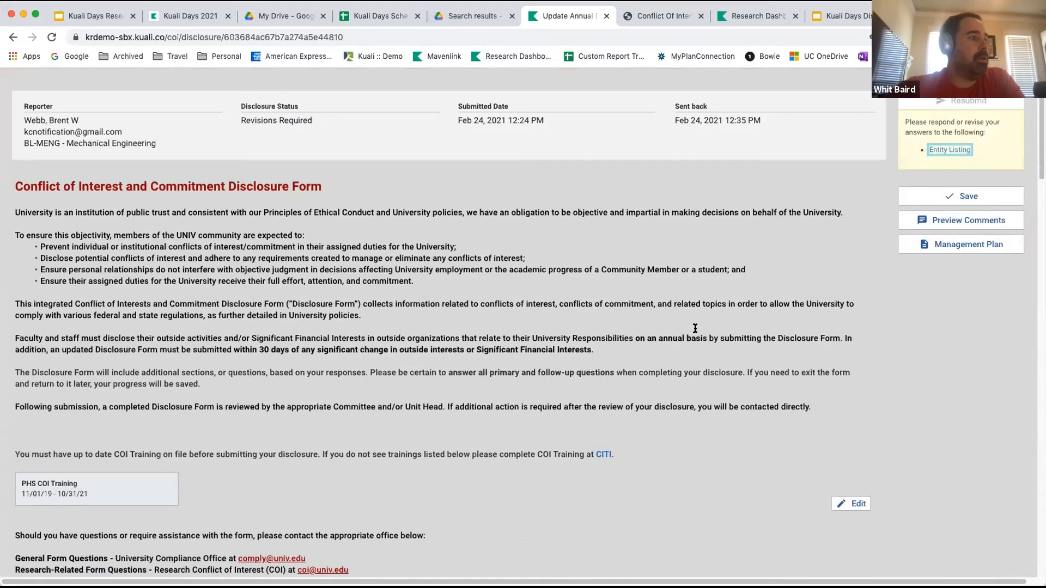
Read the administrator's comment on the outside entity whose business is ";kj;kj;kj", and close it without replying.
scroll(696, 328, down, 8)
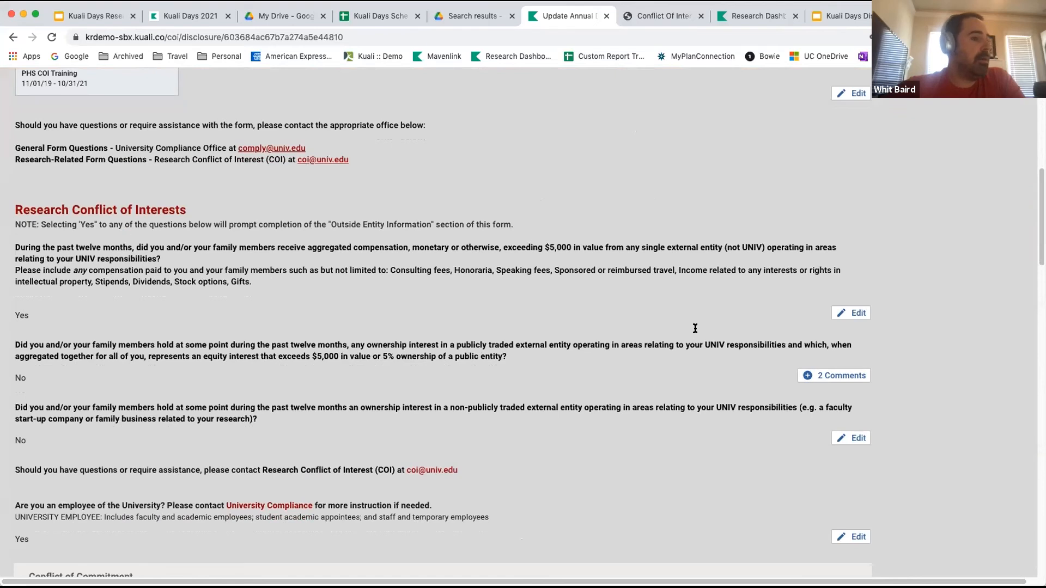
scroll(695, 328, down, 16)
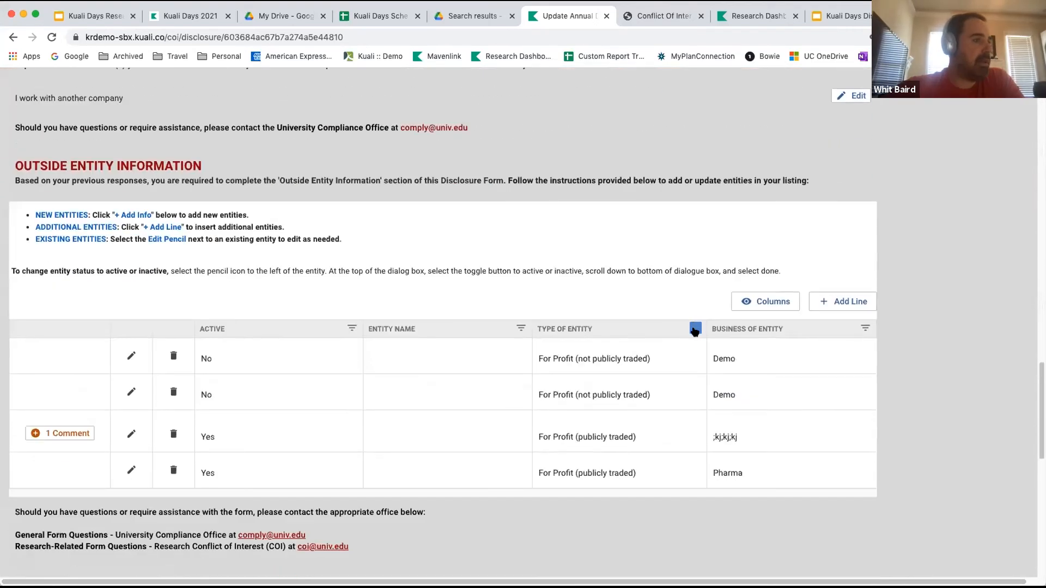
scroll(696, 329, down, 3)
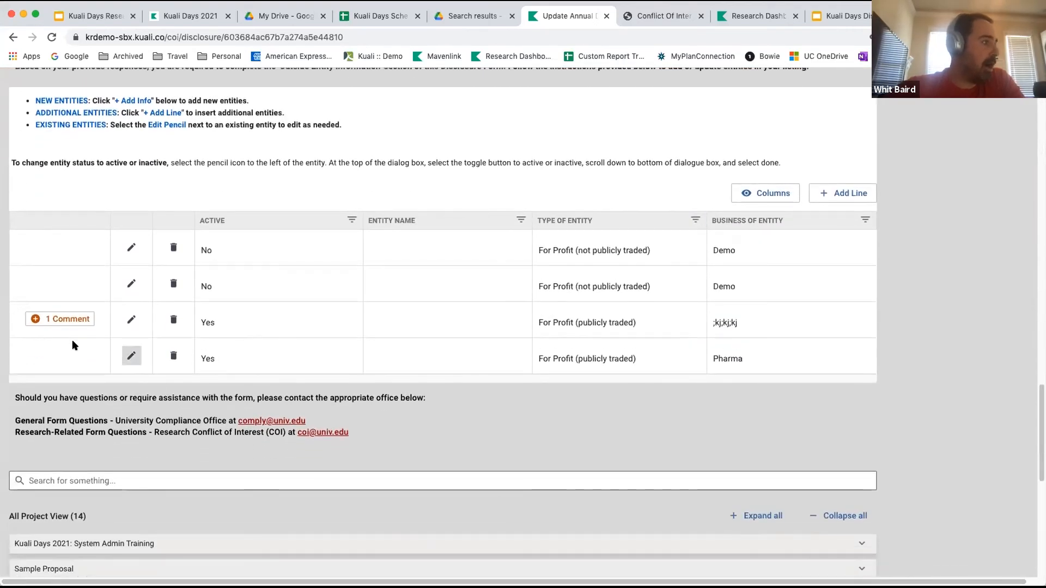
click(57, 321)
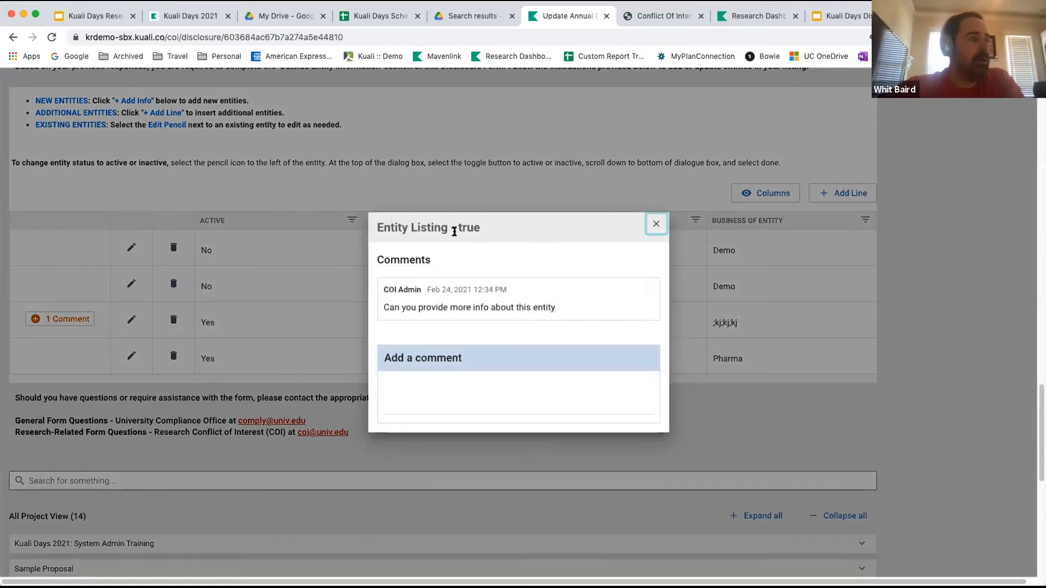
click(657, 229)
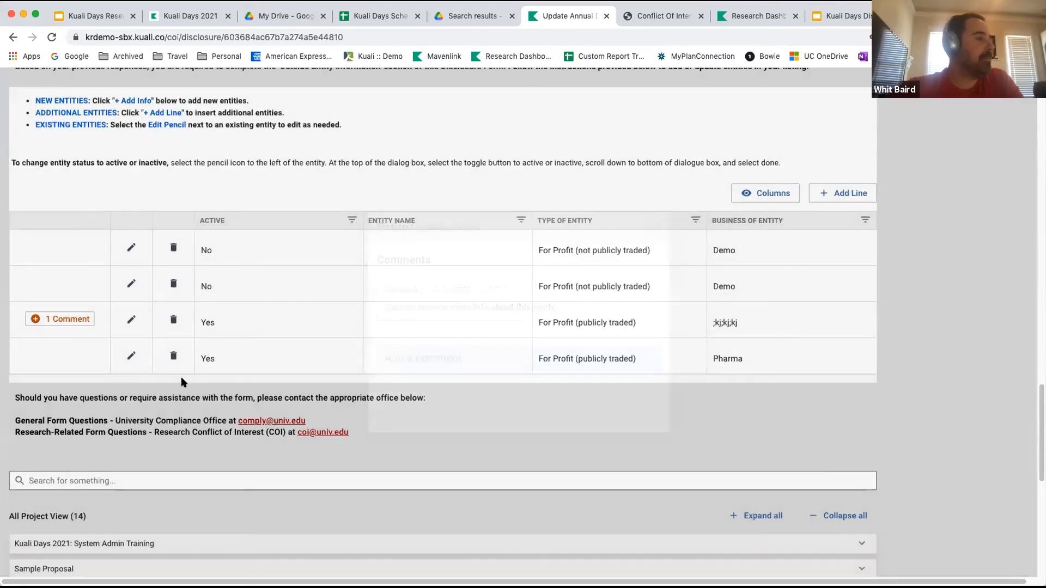
Change the external relationship description of the commented outside entity to "Here are even more details" and save the entity.
click(131, 322)
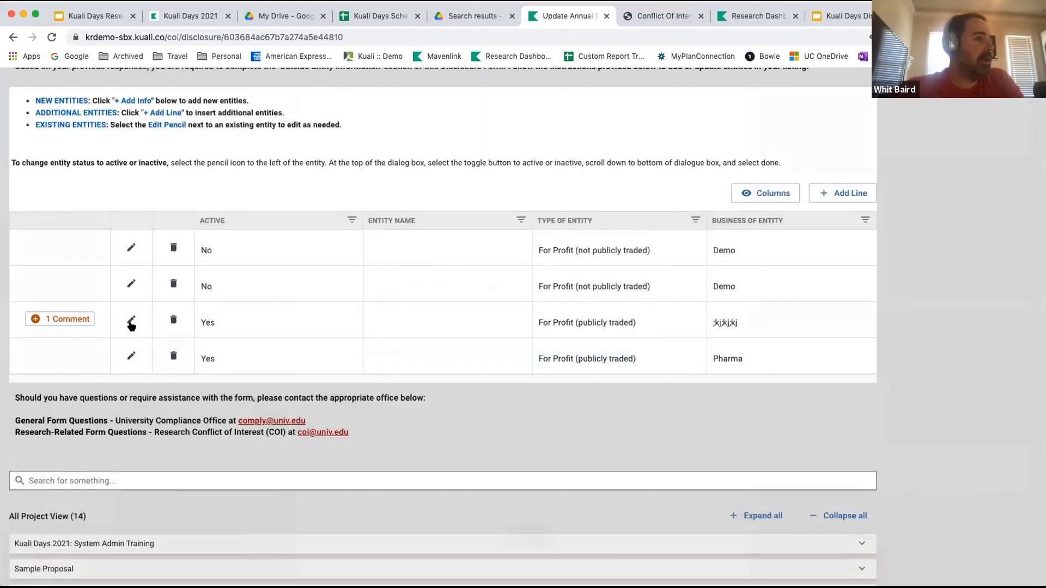
scroll(432, 390, down, 10)
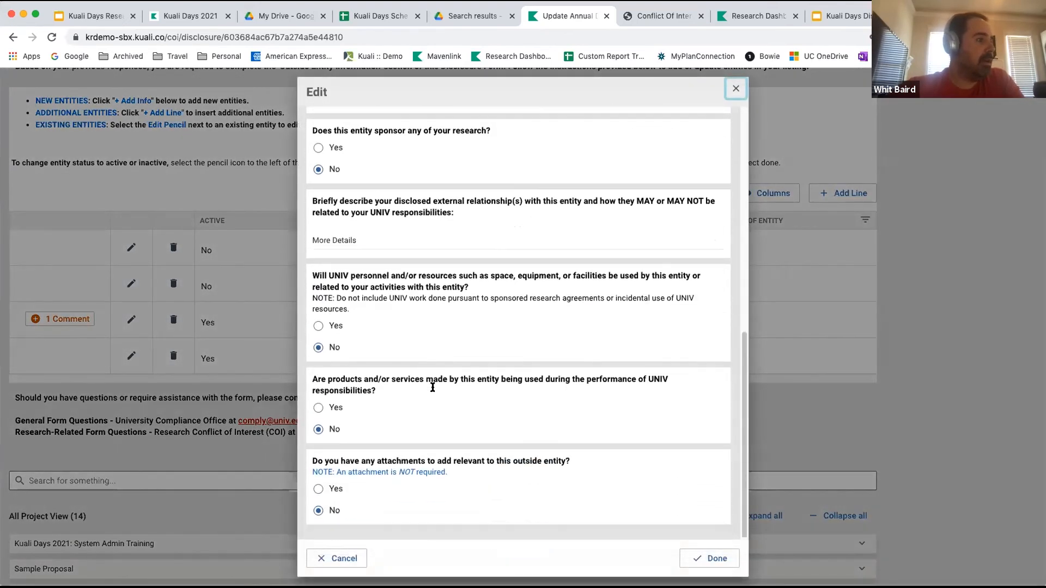
scroll(432, 388, up, 2)
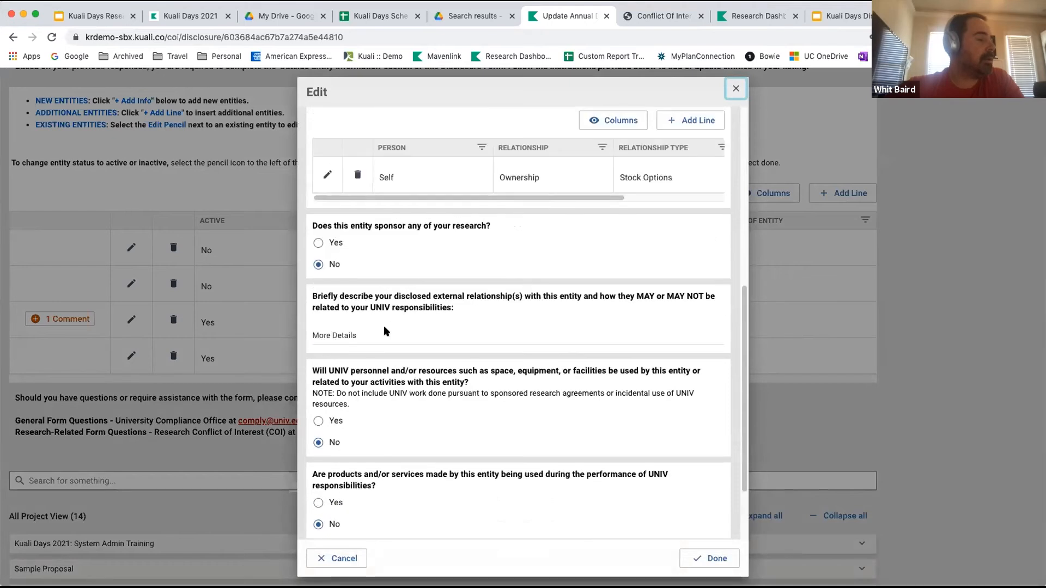
click(380, 331)
key(super+a)
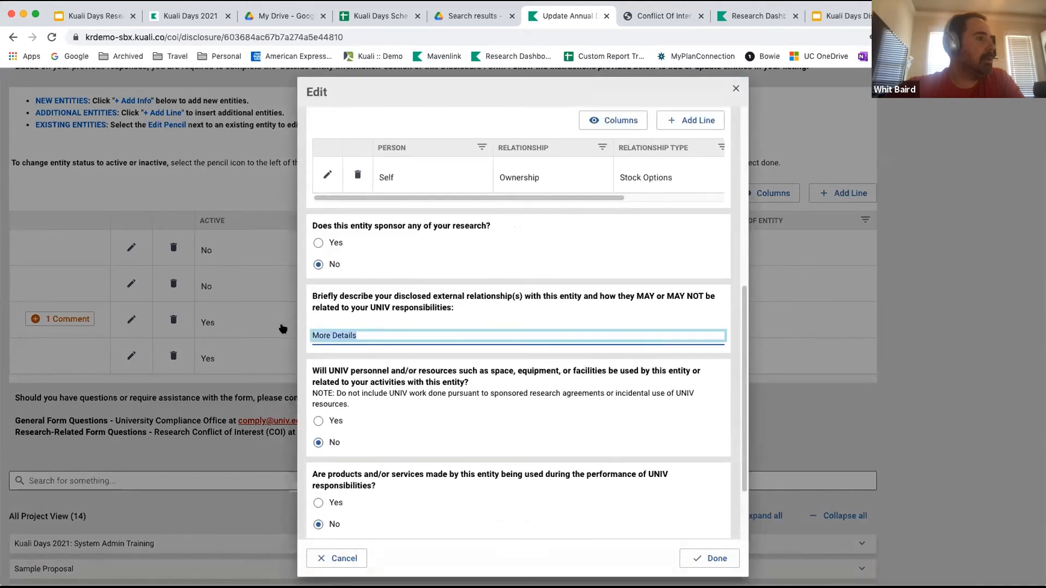
text(Here ar)
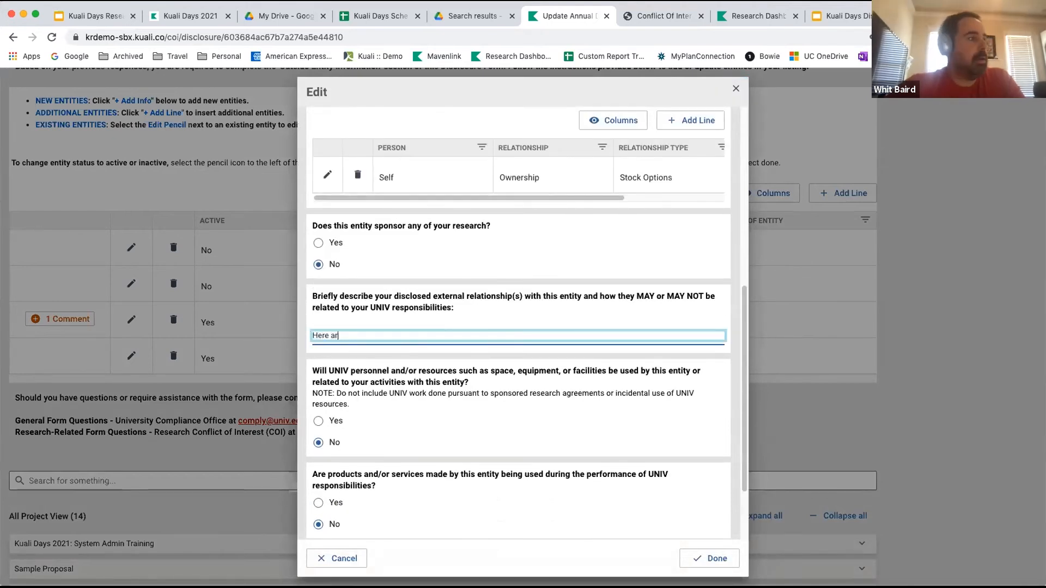
text(e even more )
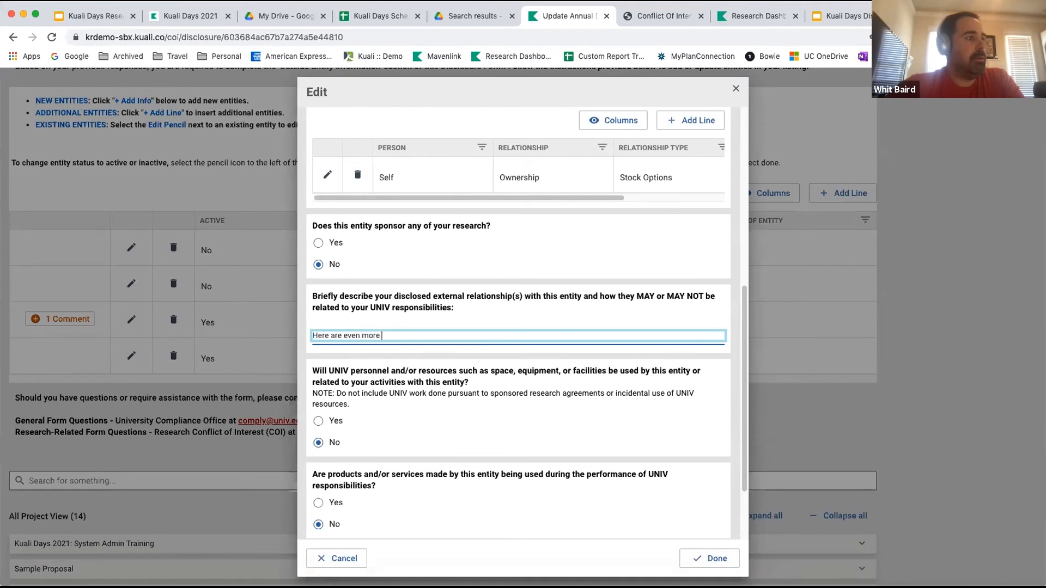
text(details)
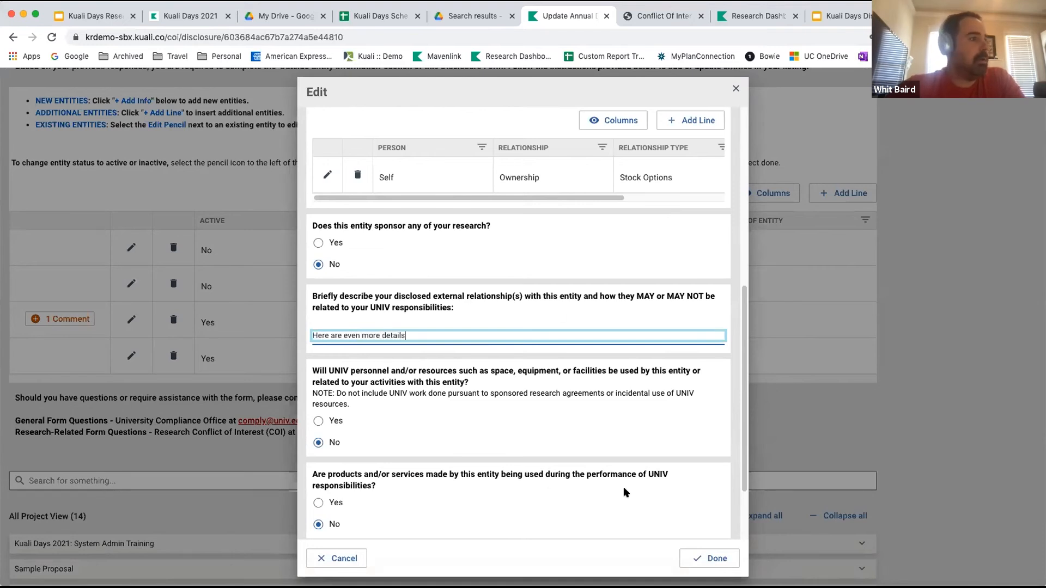
click(719, 560)
click(720, 564)
Resubmit the revised annual disclosure for review.
scroll(787, 151, up, 4)
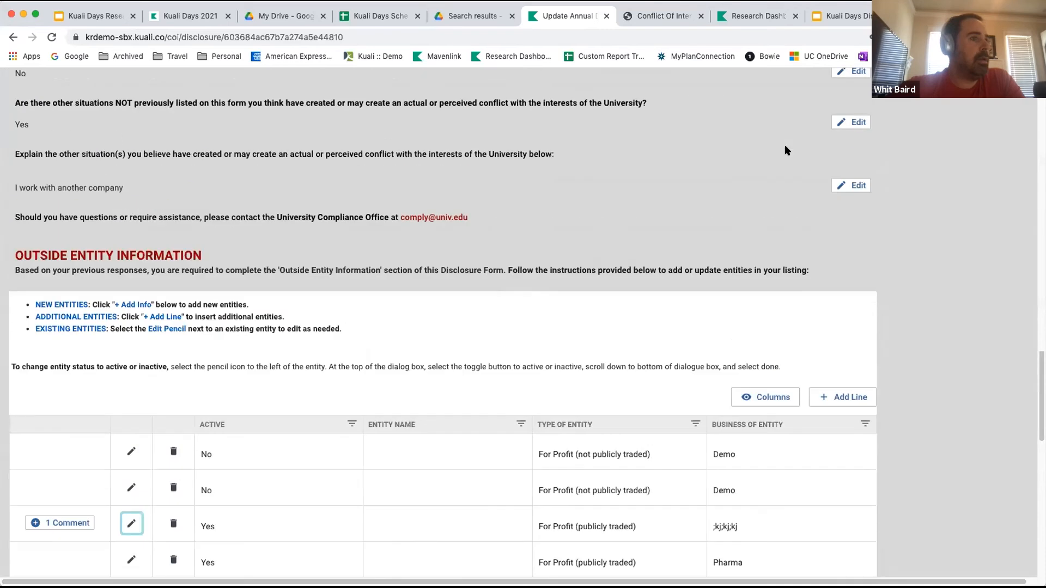
scroll(785, 150, up, 15)
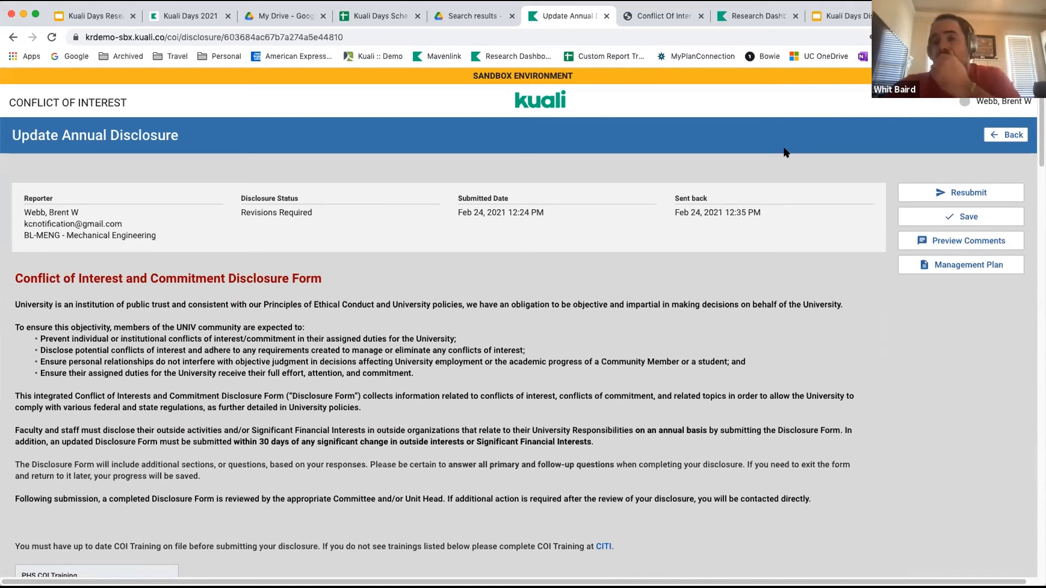
click(951, 194)
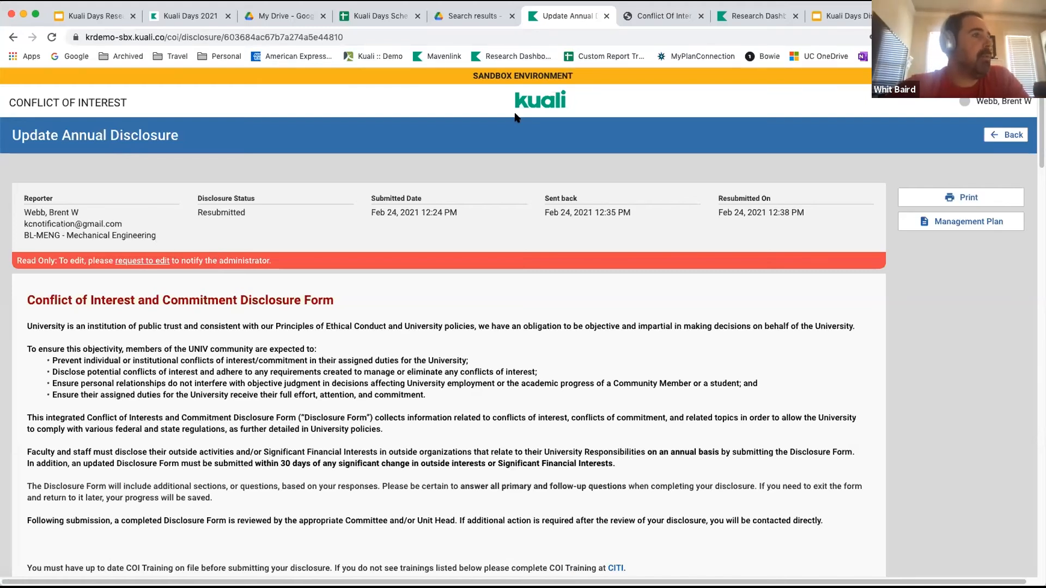
Sign out of the reporter account and sign in as administrator with the prefilled credentials.
click(1004, 104)
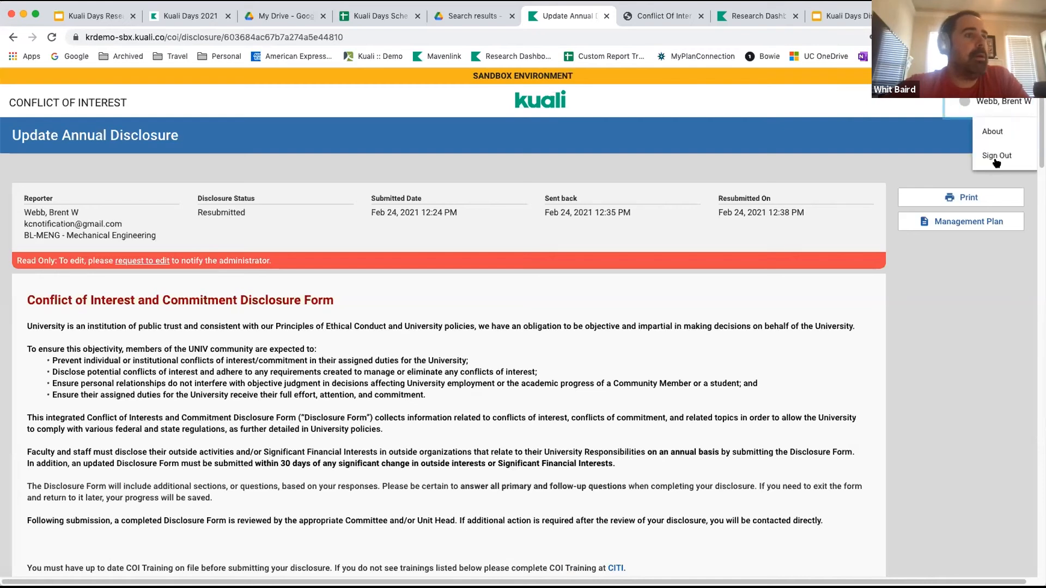
click(997, 157)
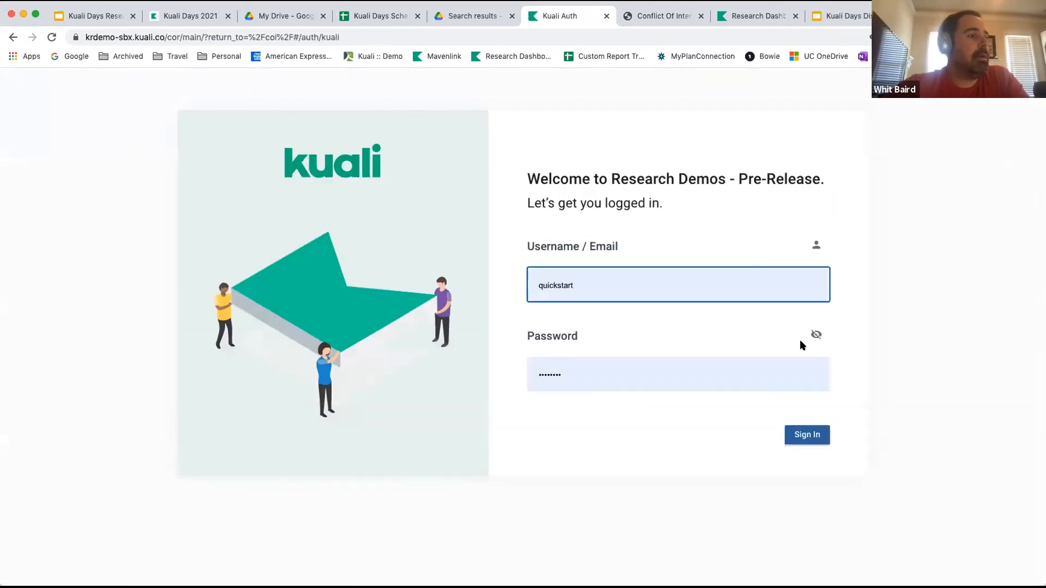
click(807, 435)
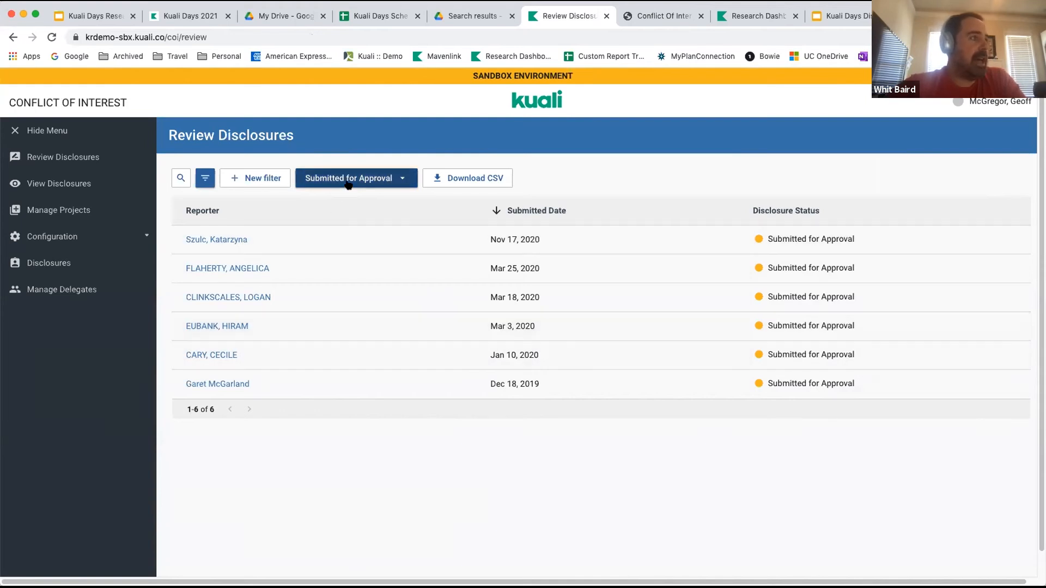
Create a new filter on the disclosure list with the rule Disclosure Status is equal to Resubmitted.
click(235, 182)
click(229, 244)
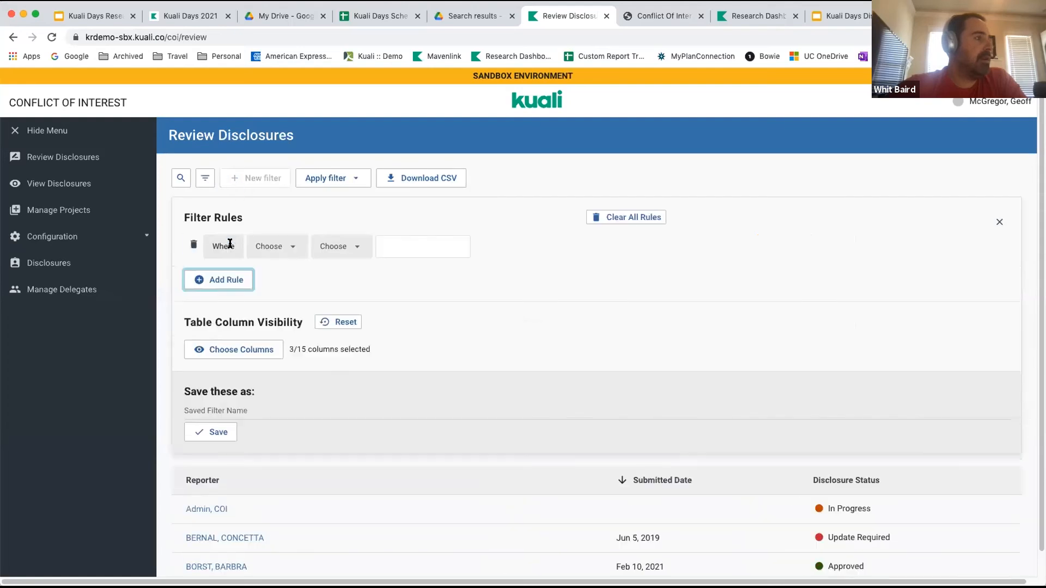
click(290, 248)
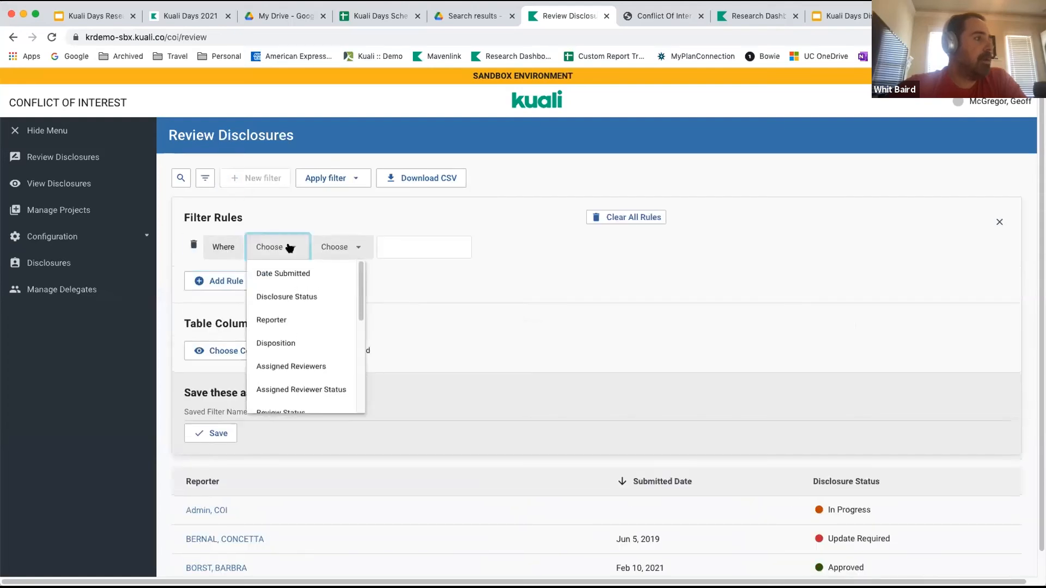
click(293, 295)
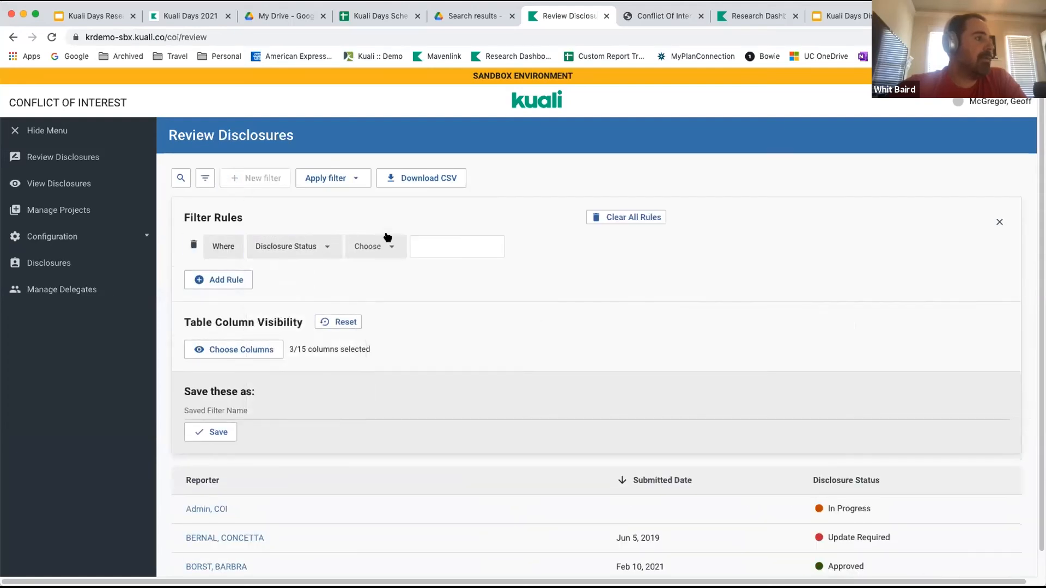
click(386, 245)
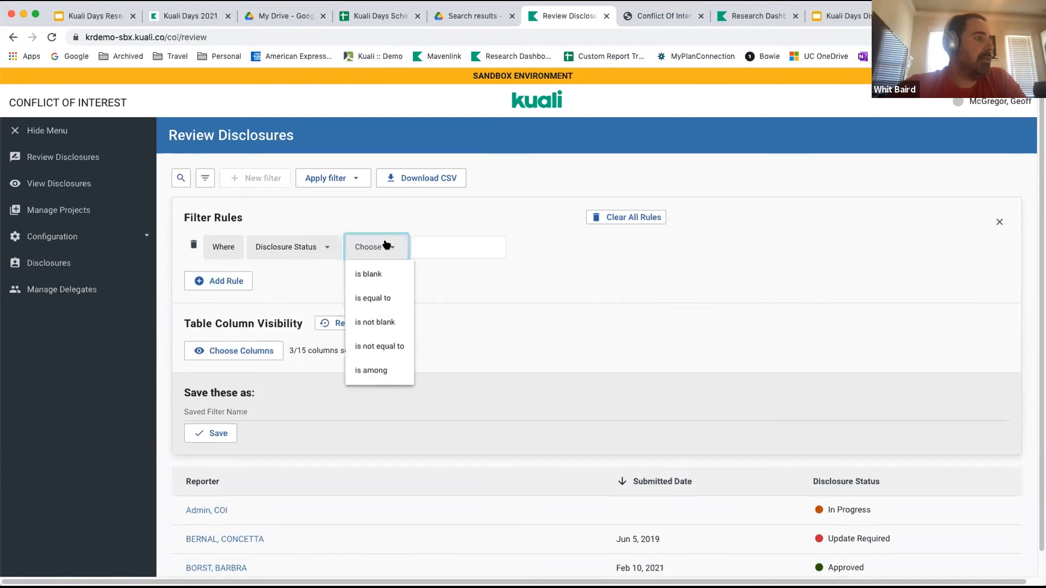
click(381, 296)
click(451, 246)
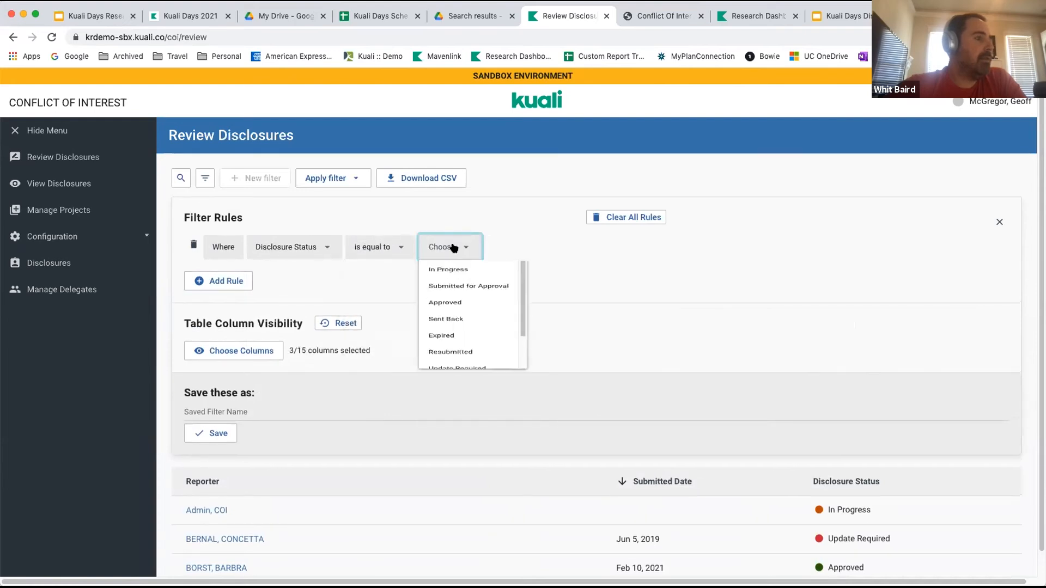
scroll(465, 321, down, 1)
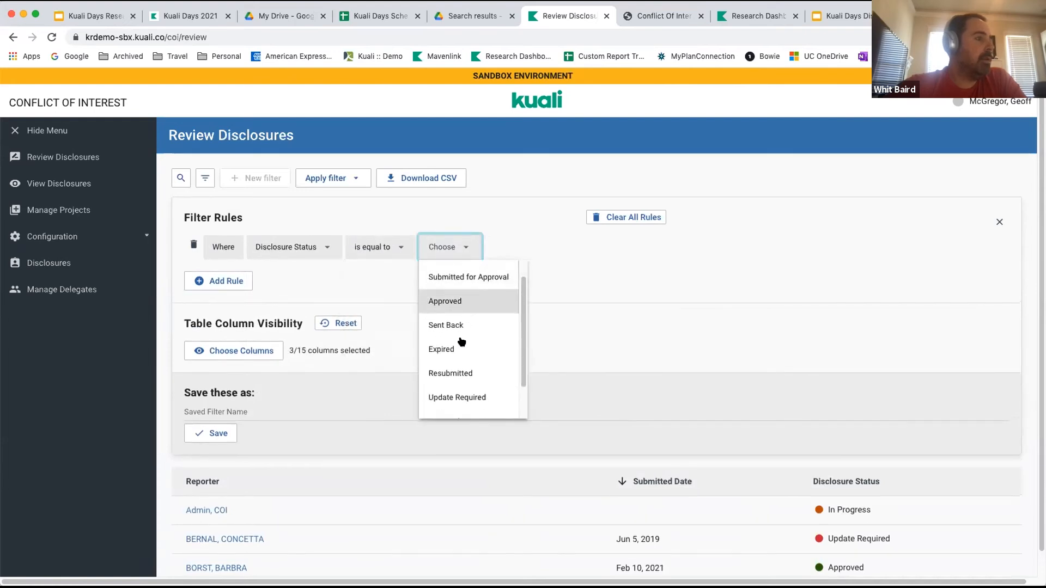
click(450, 371)
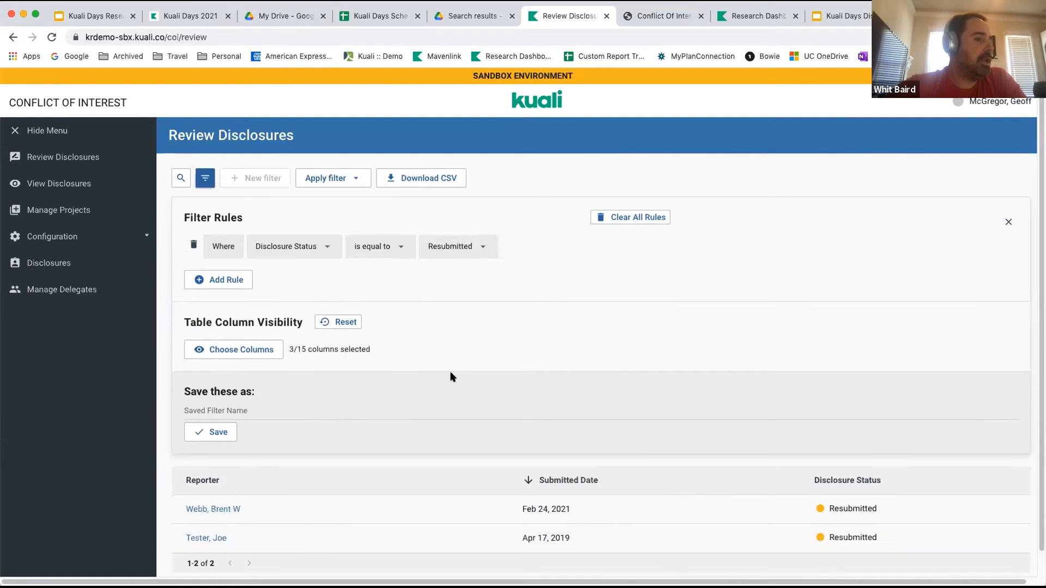
Add the Last Action and Last Action Date columns to the filtered disclosure table.
scroll(451, 376, down, 1)
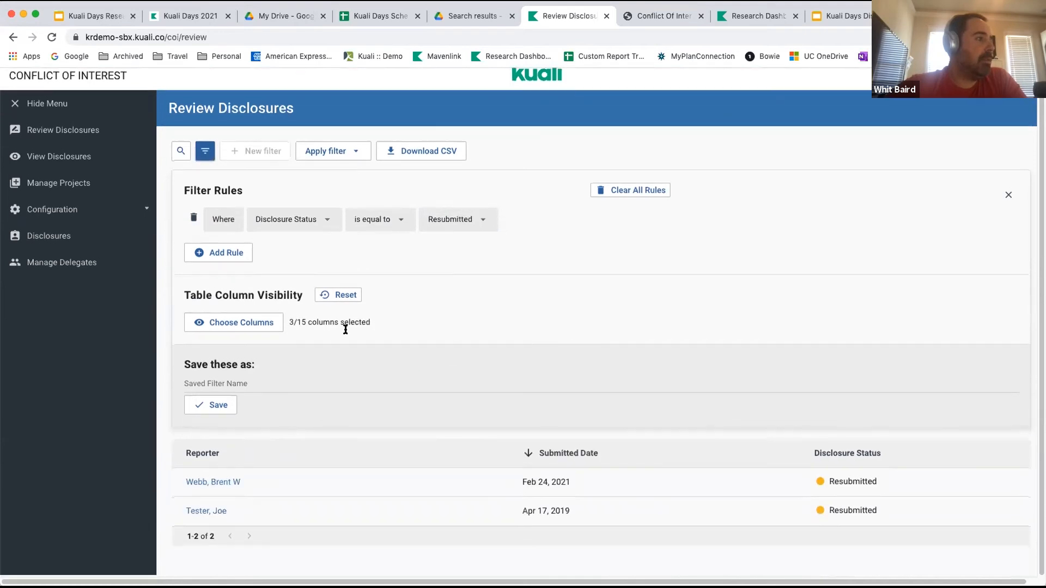
click(249, 323)
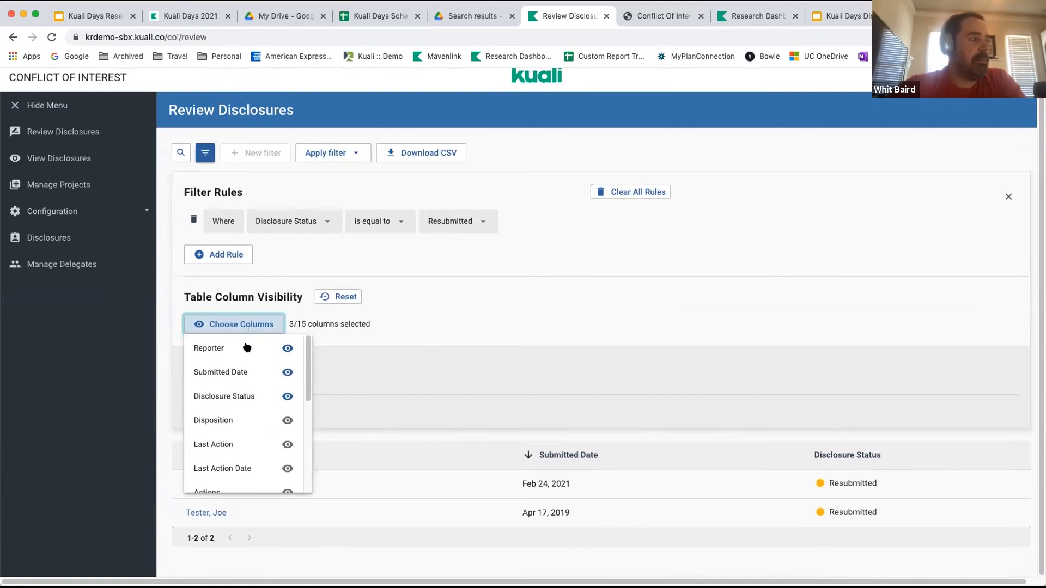
click(226, 444)
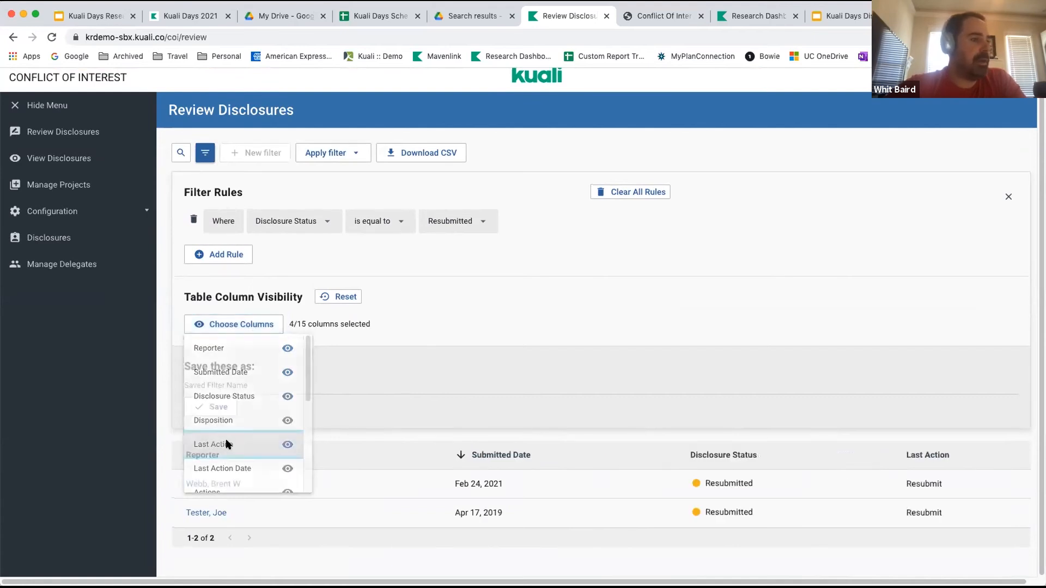
click(237, 325)
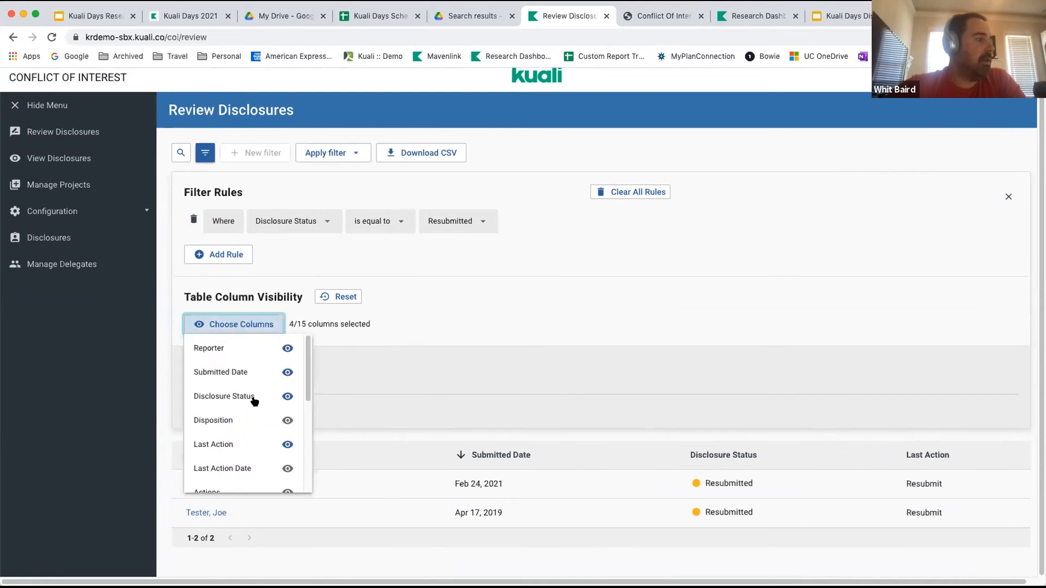
click(229, 468)
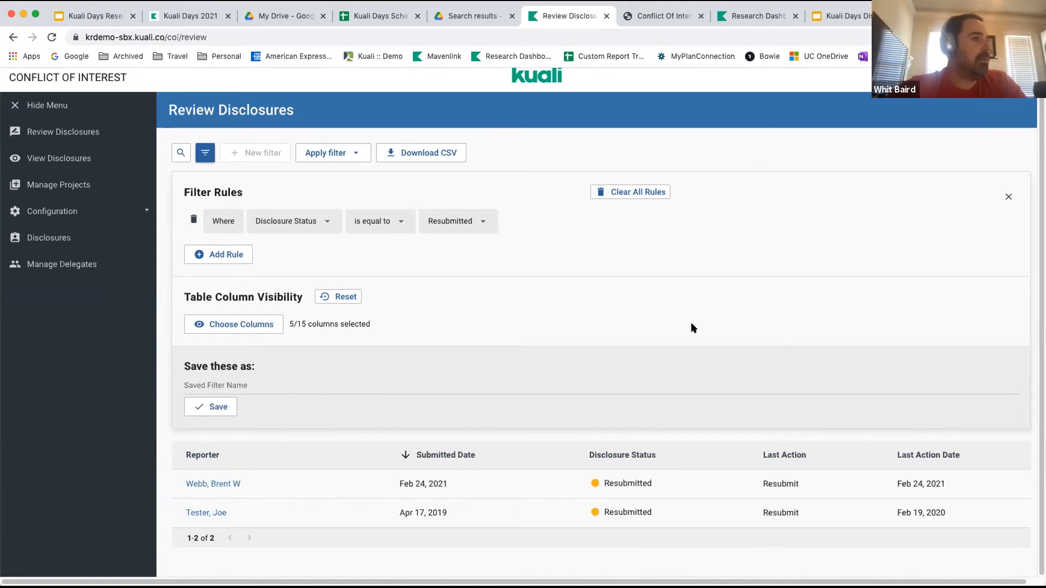
Save the filter rule and column selection as "Resubmitted Disclosures".
click(218, 383)
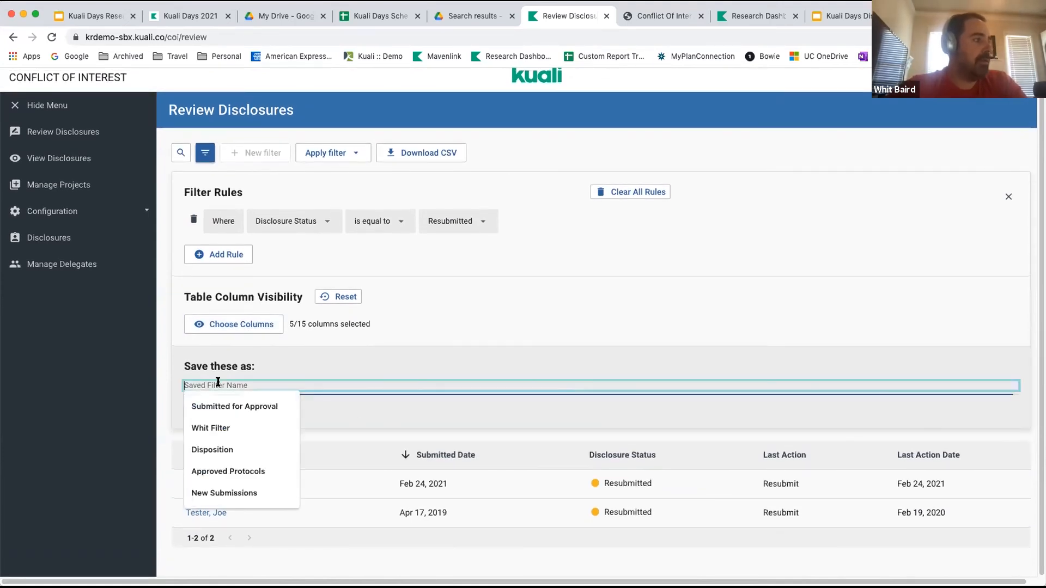
text(Resubmitted)
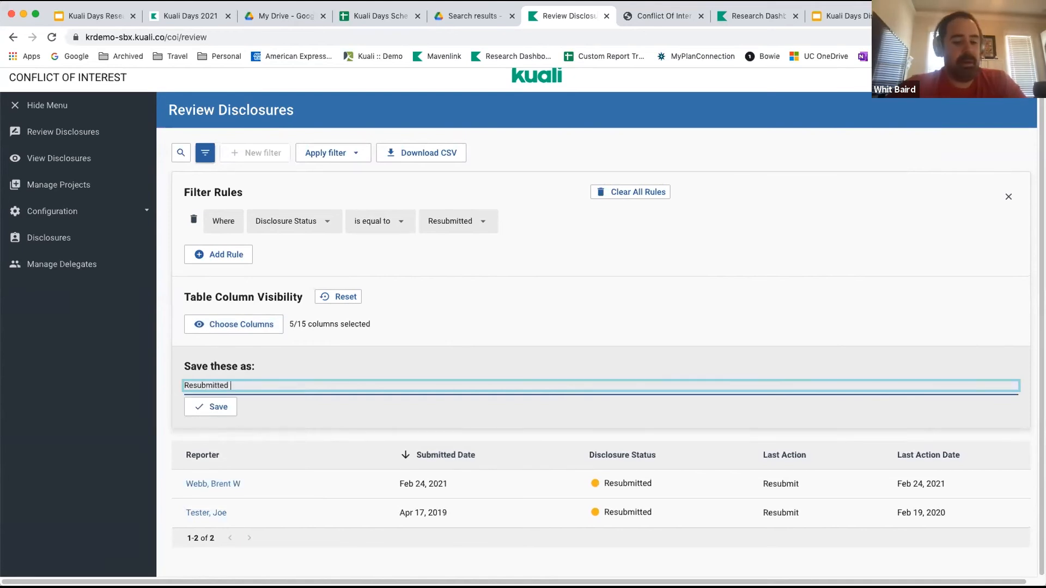
text(sures)
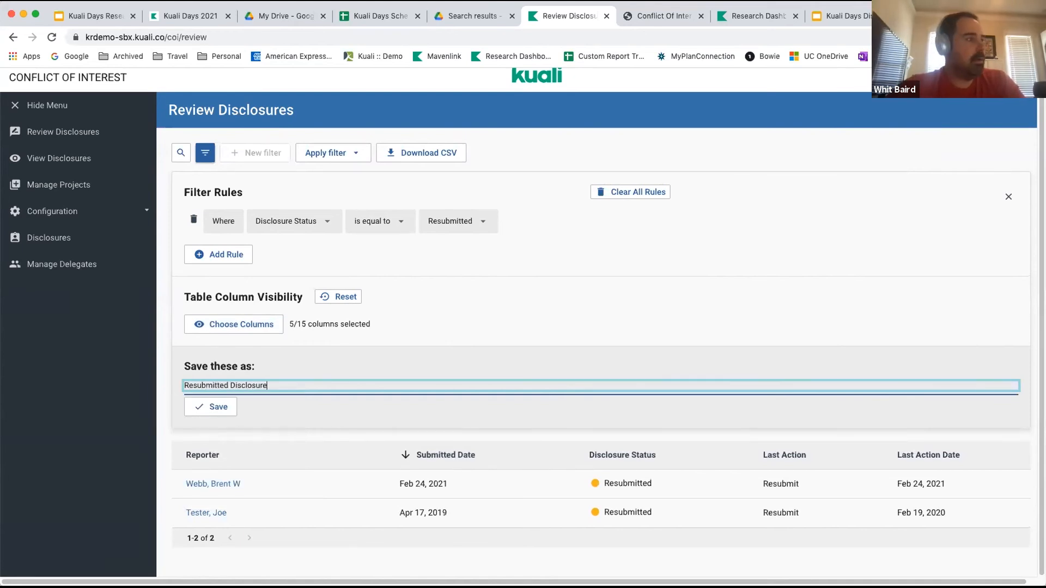
click(202, 415)
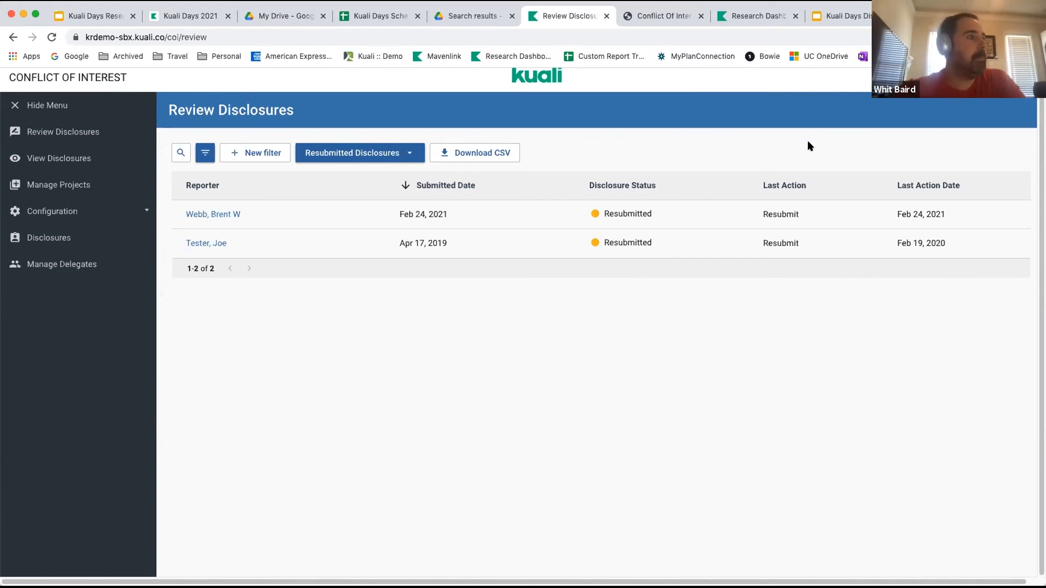
Sort the resubmitted disclosures by disclosure status and open the one submitted on Feb 24, 2021.
click(729, 185)
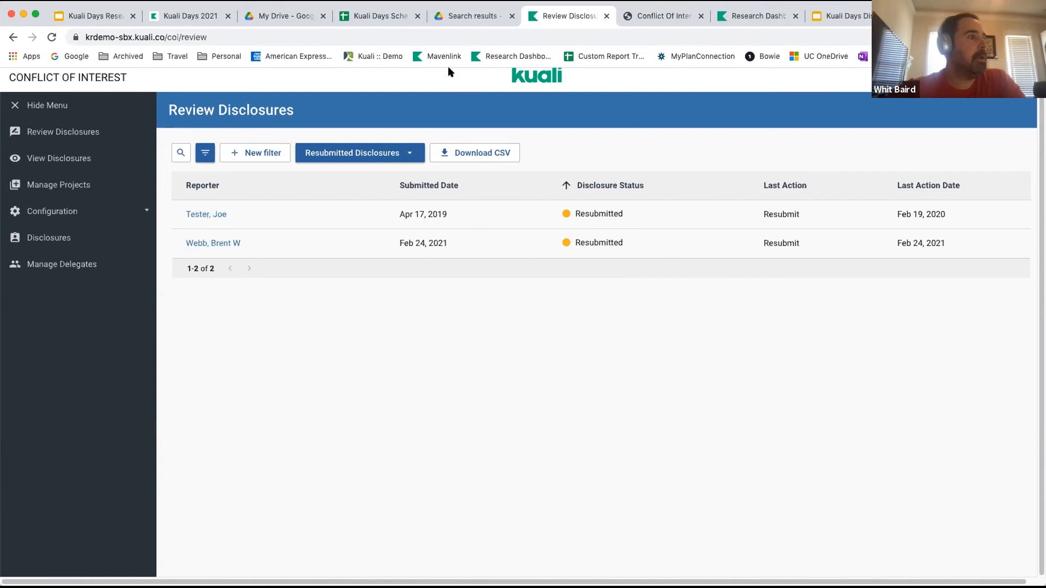
click(222, 243)
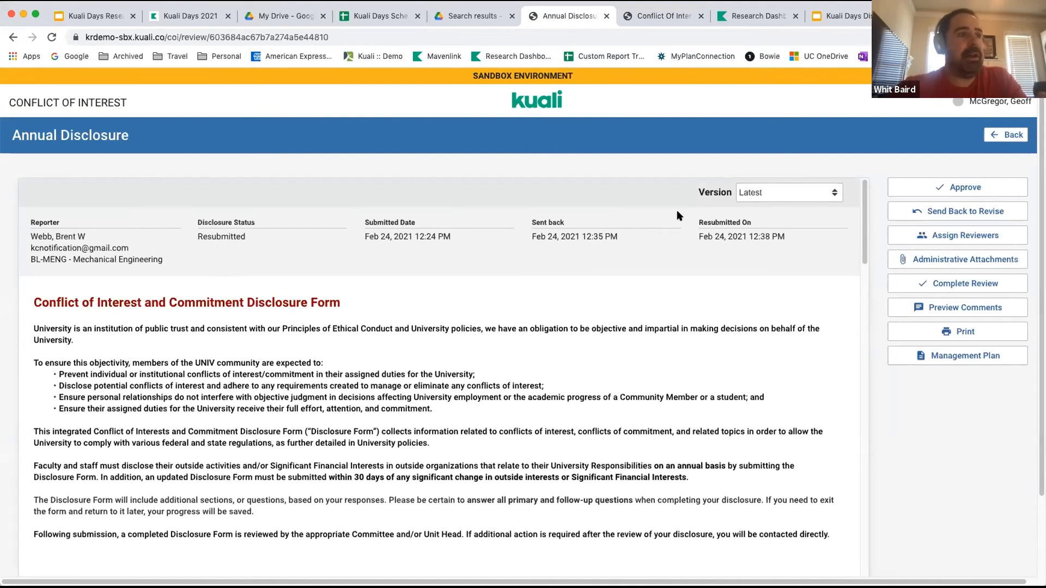
Preview all comments and replies on the annual disclosure, and close the preview.
click(951, 309)
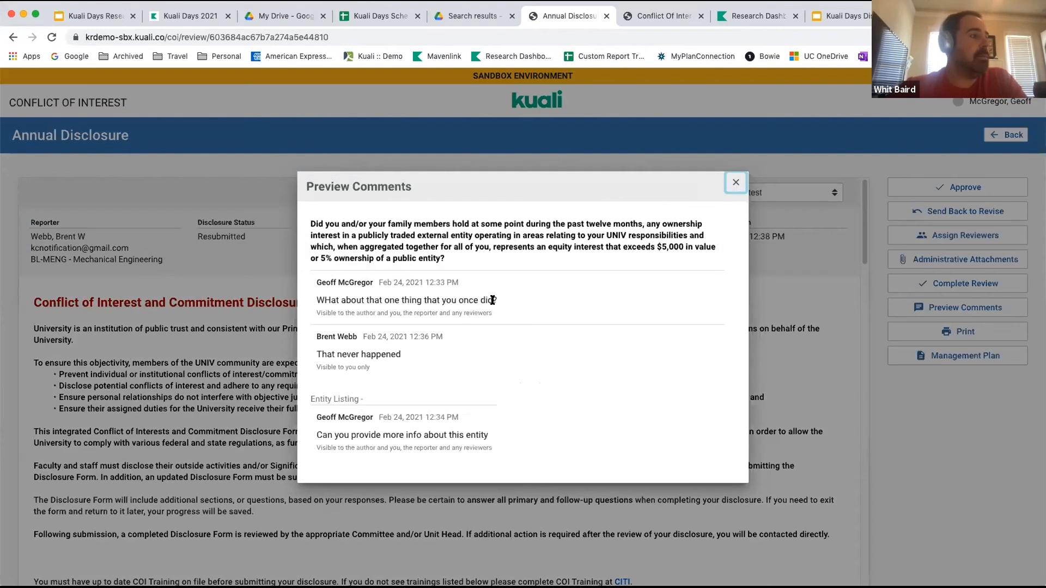
click(737, 184)
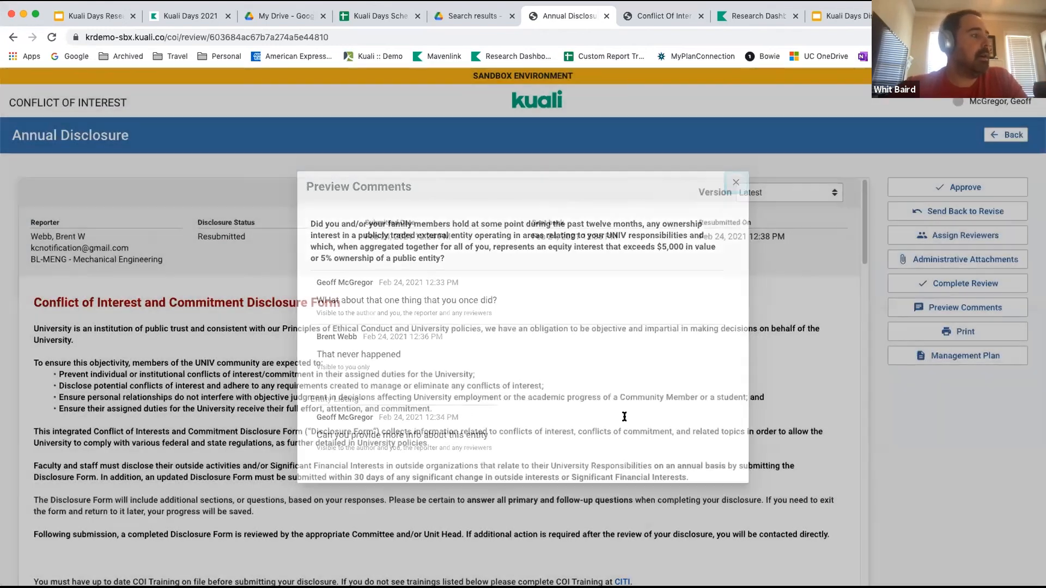
View the details of the outside entity whose business is ";kj;kj;kj", check its external relationship description, and close them.
scroll(613, 431, down, 5)
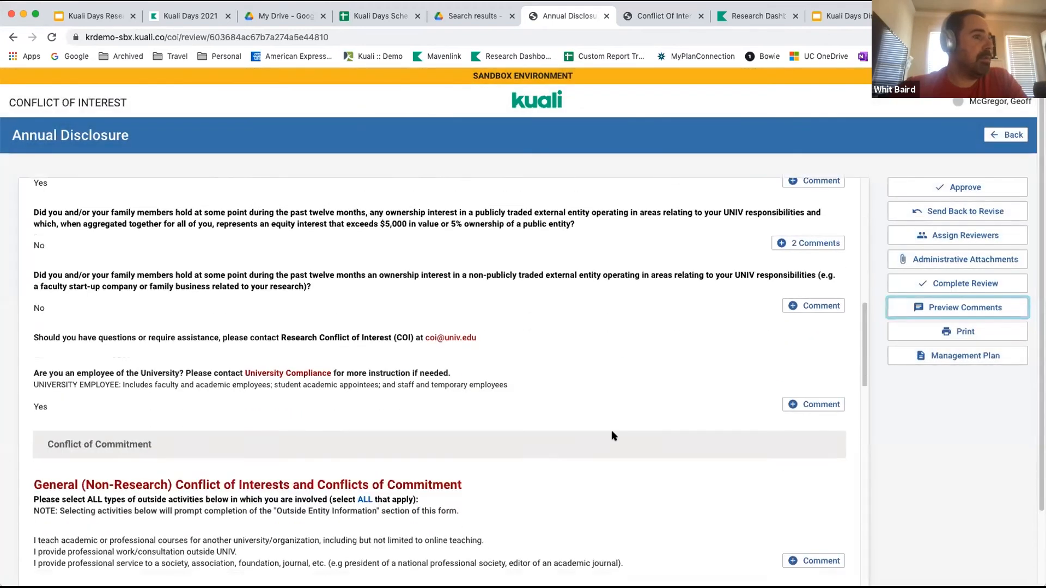
scroll(613, 436, up, 1)
scroll(612, 436, down, 10)
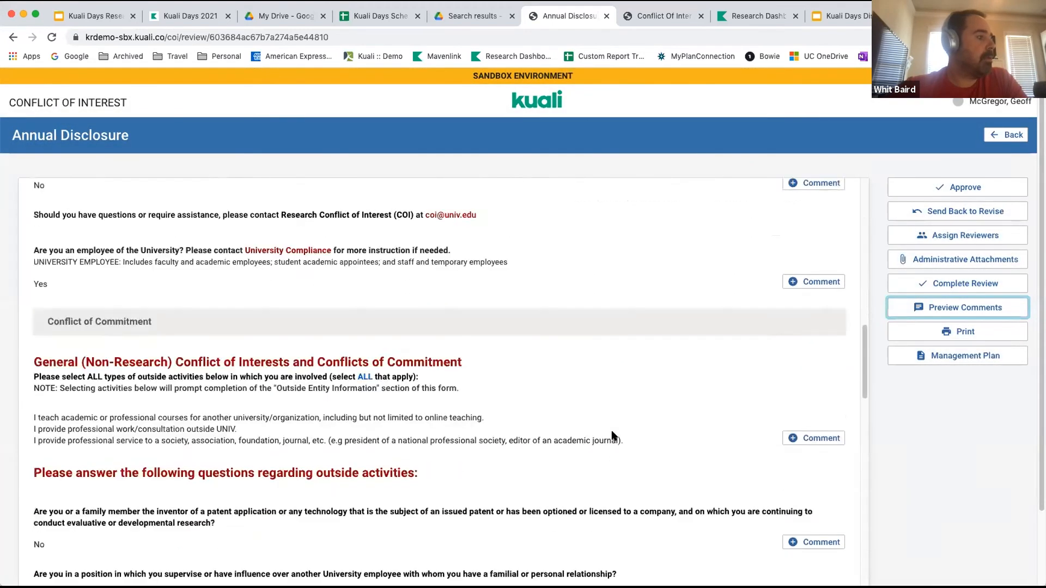
scroll(614, 436, down, 2)
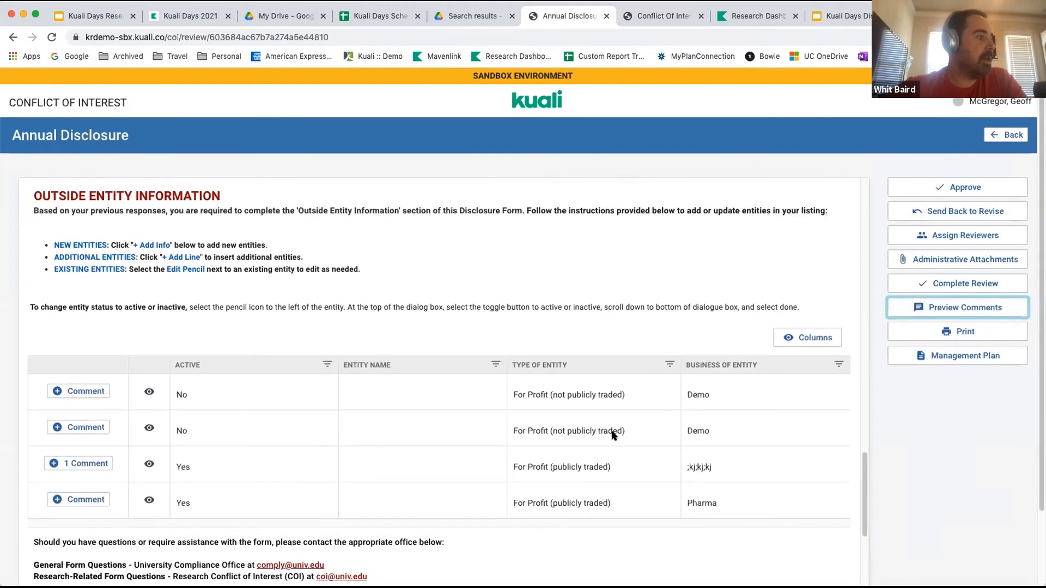
click(149, 465)
scroll(474, 394, down, 7)
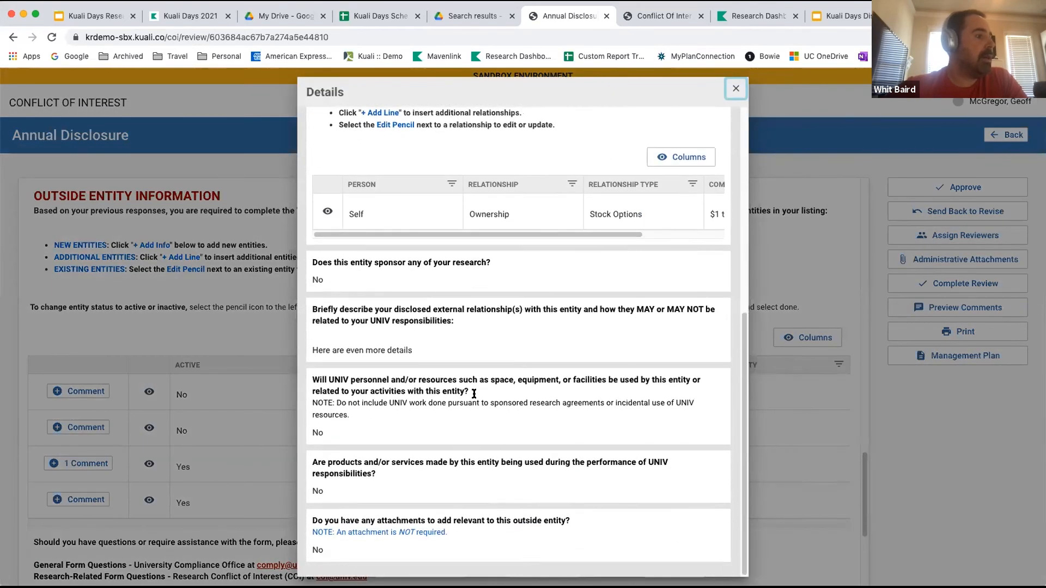
click(735, 88)
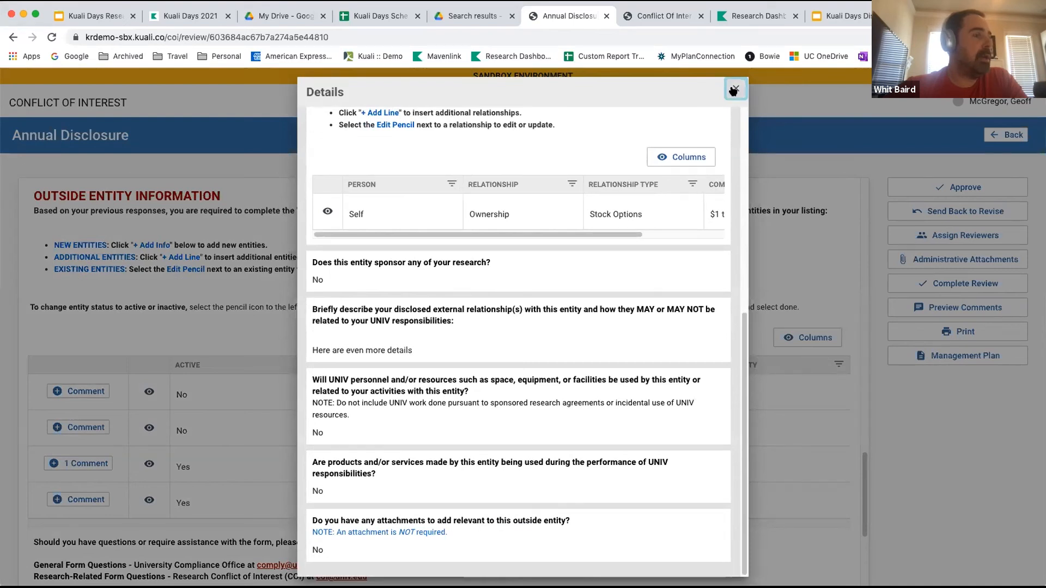
Check which earlier versions of the disclosure are available, keeping the Latest version selected.
scroll(661, 217, up, 20)
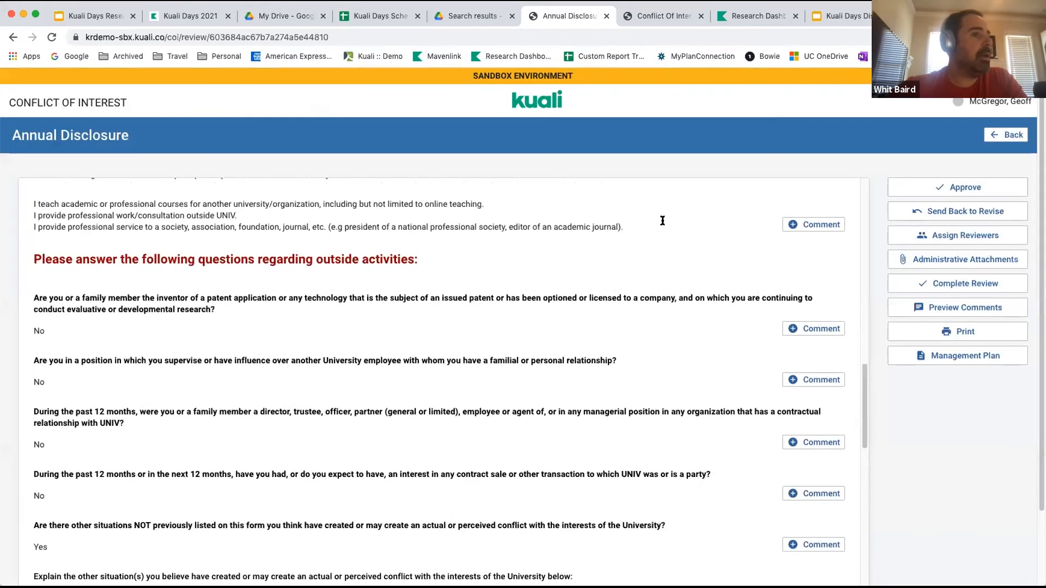
click(803, 194)
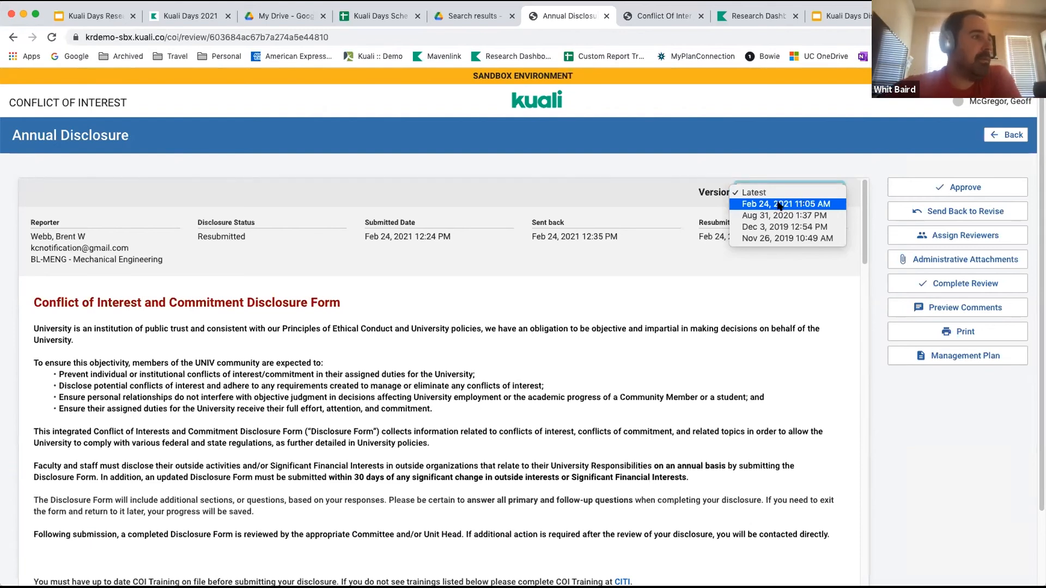
click(515, 301)
Expand the project "Kuali Days 2021: System Admin Training" under Project Dispositions and examine its details, disposition fields and sponsor relationships.
scroll(527, 386, down, 20)
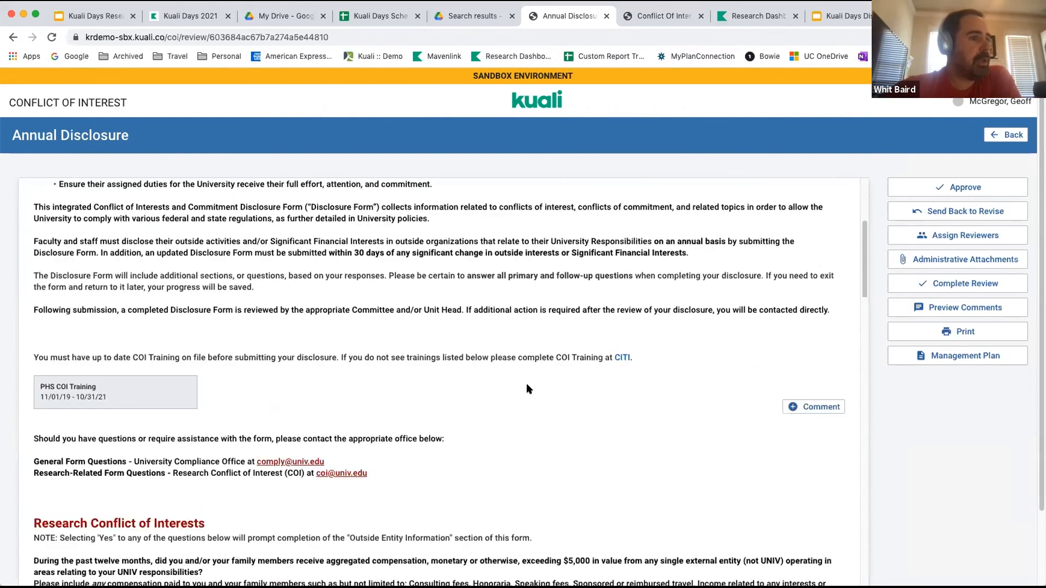
scroll(528, 388, down, 7)
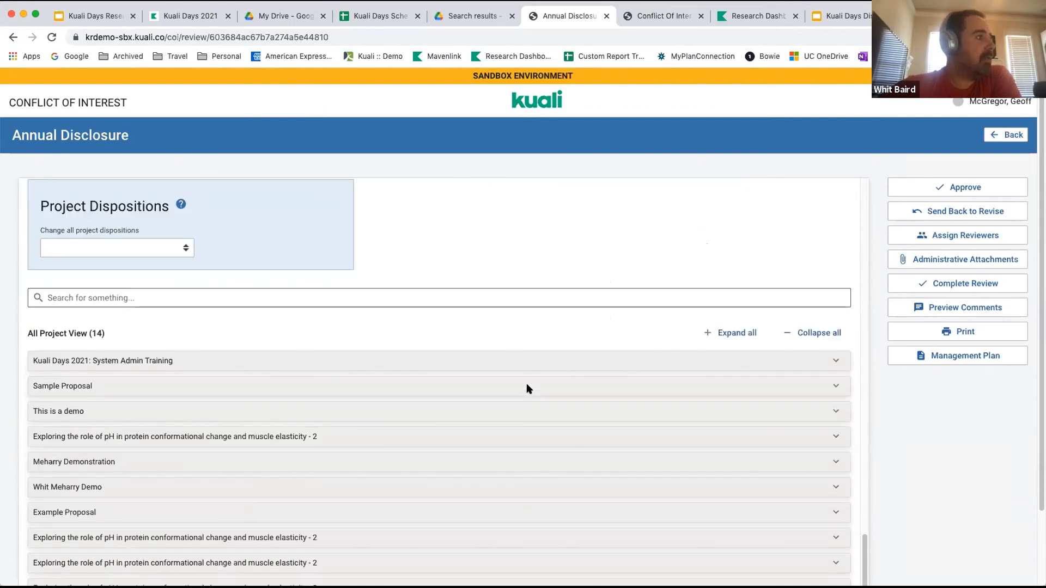
scroll(527, 389, down, 2)
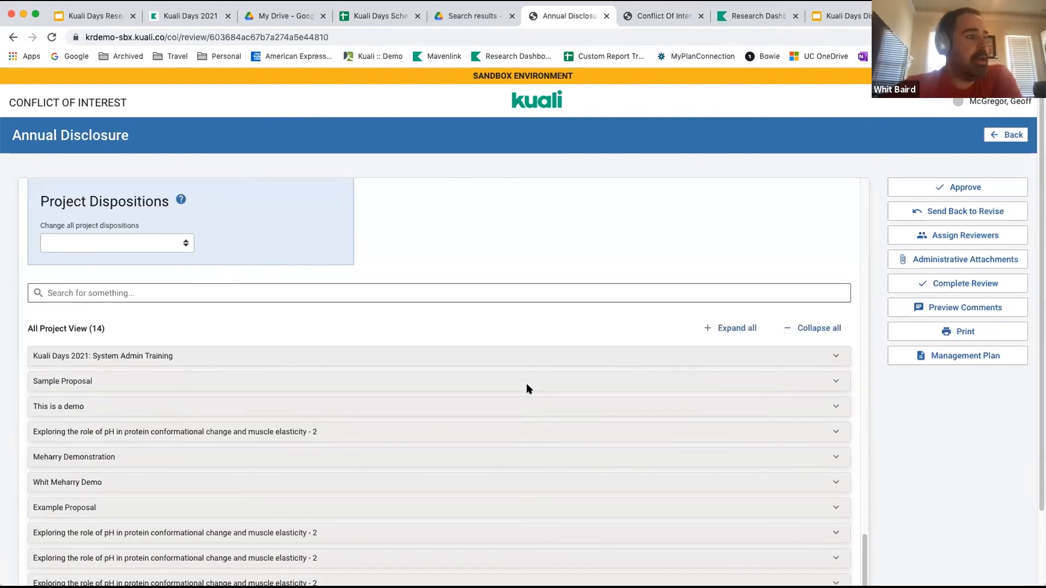
scroll(529, 389, up, 2)
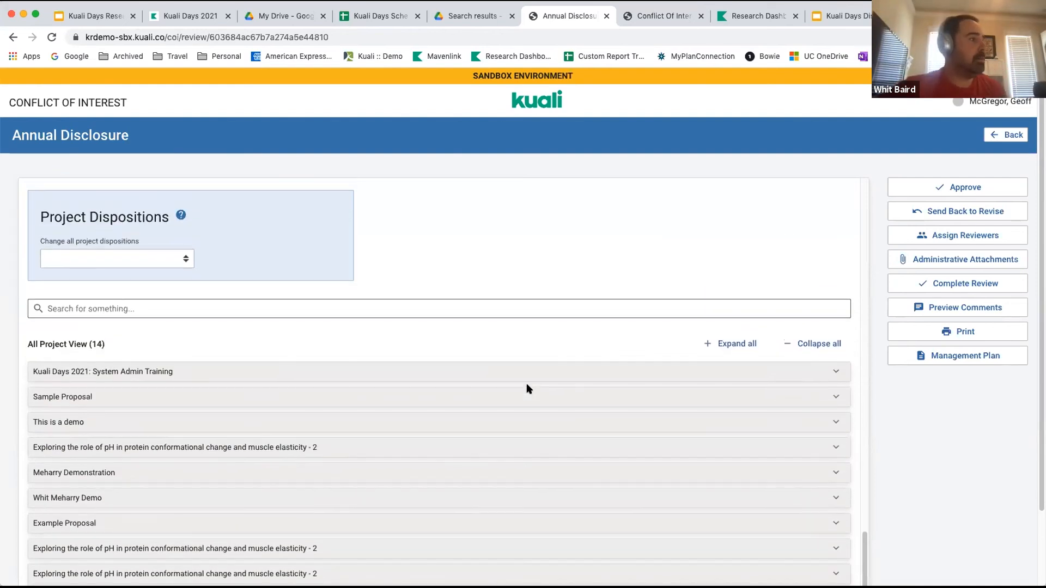
scroll(528, 388, down, 1)
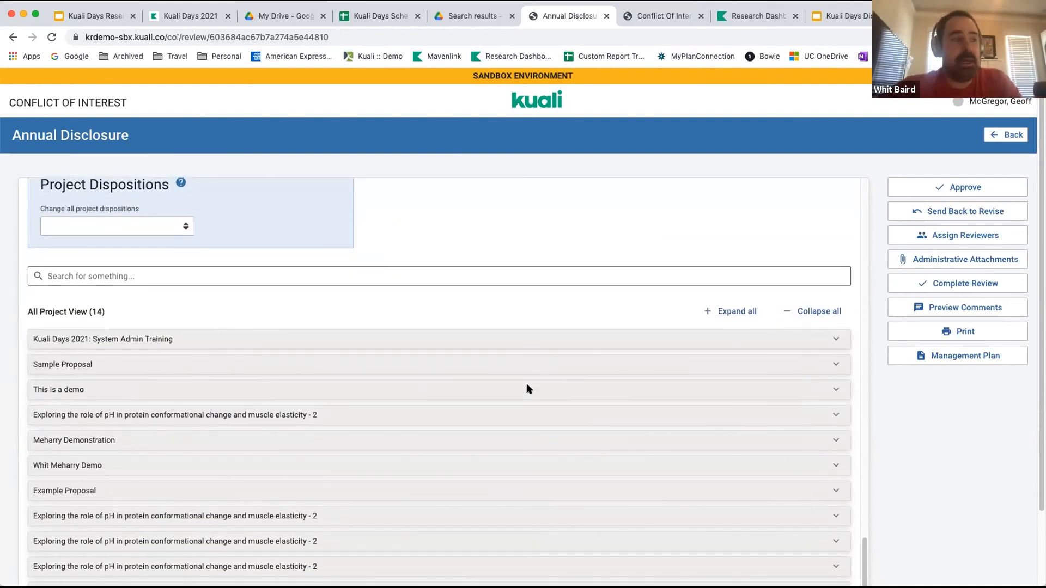
click(835, 341)
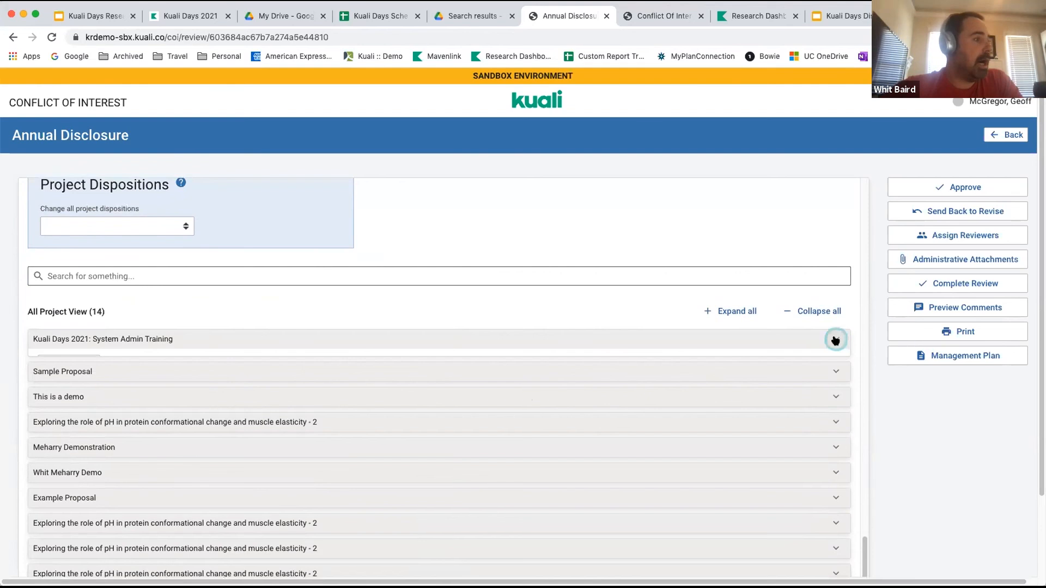
scroll(697, 404, down, 3)
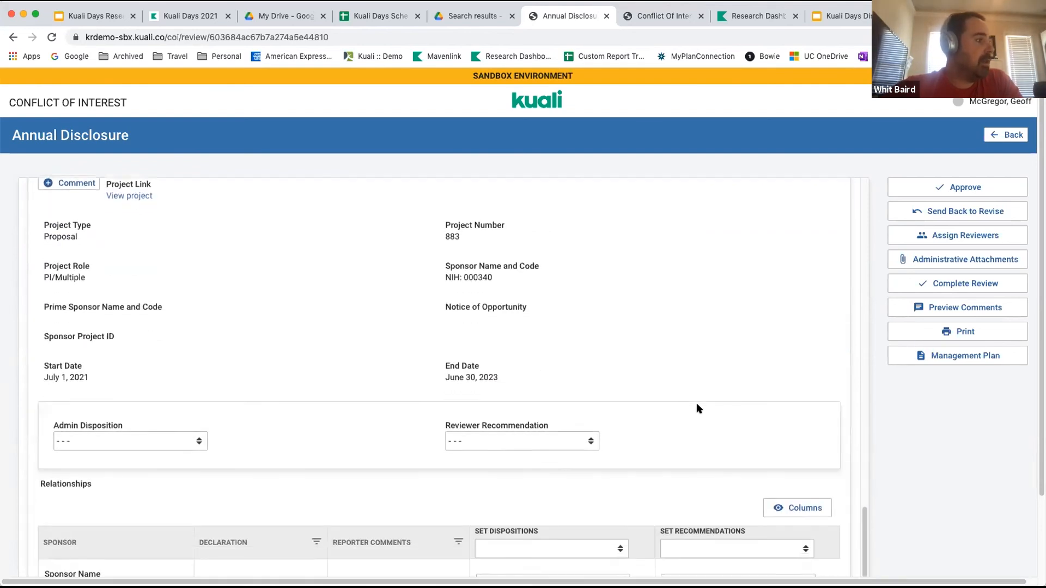
scroll(697, 405, down, 1)
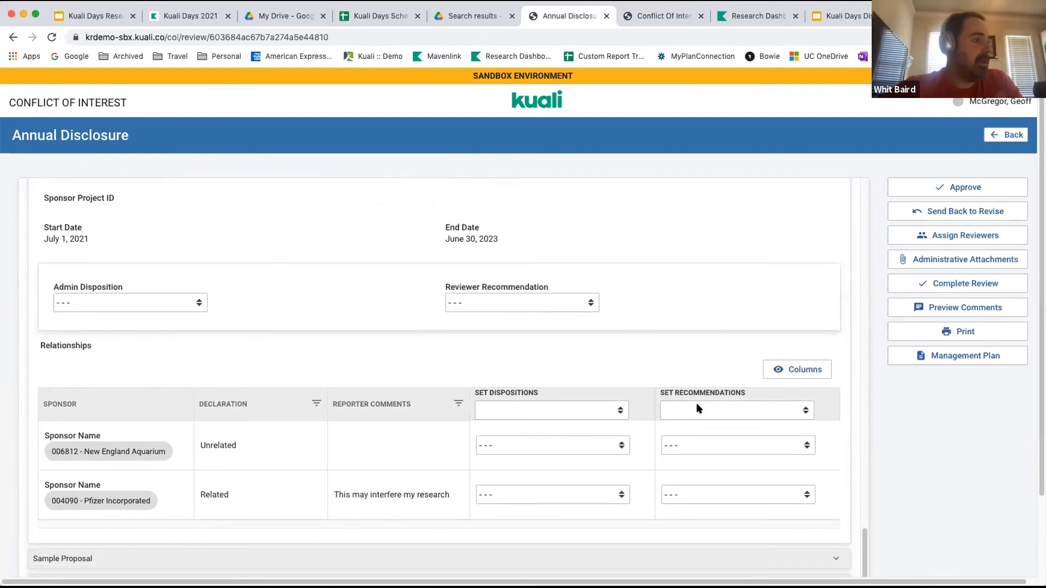
Set both the reviewer recommendation and the admin disposition of the Kuali Days 2021: System Admin Training project to Managed Conflict.
scroll(696, 408, up, 1)
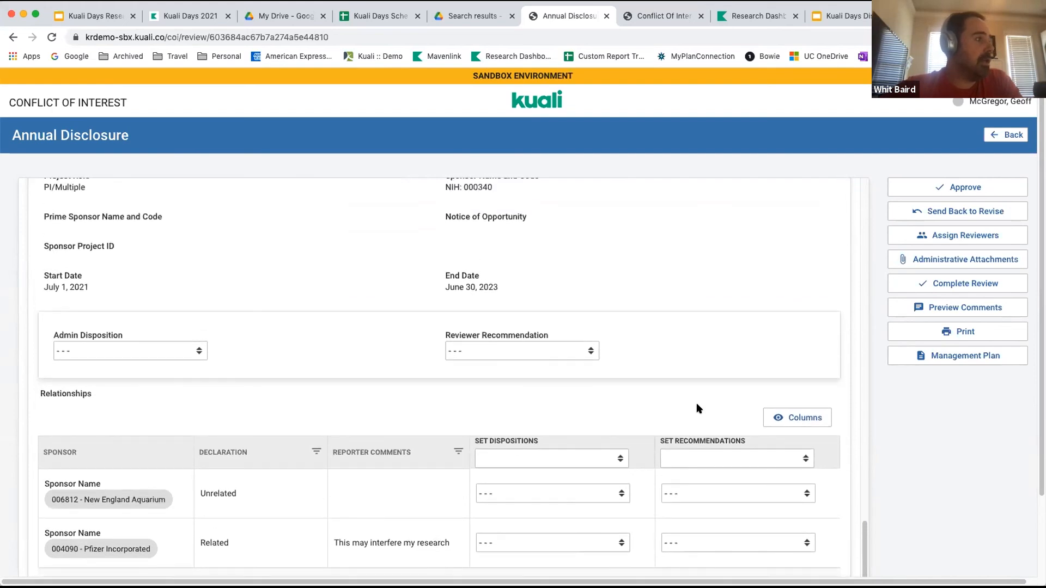
click(186, 351)
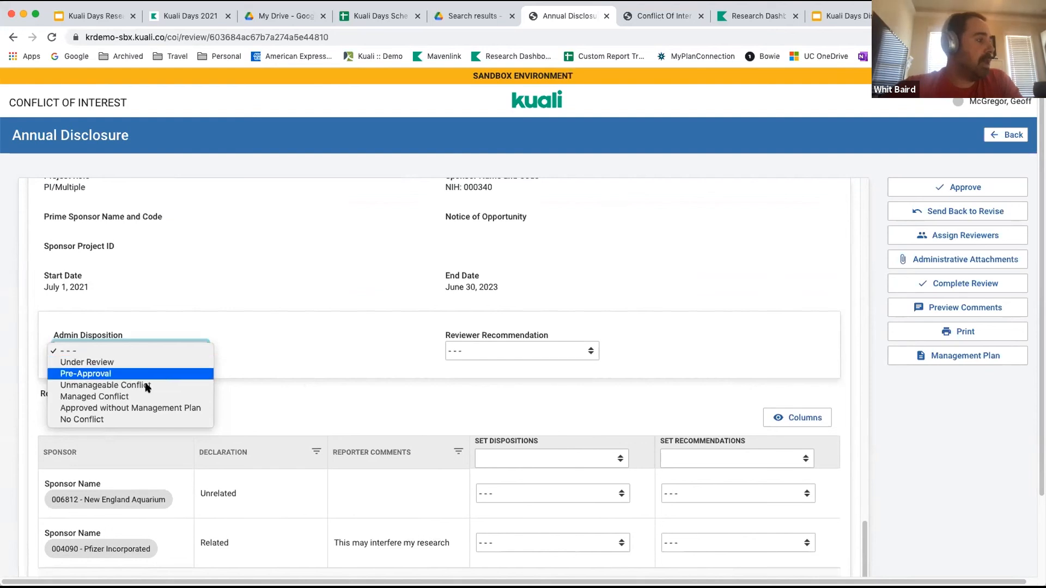
click(490, 345)
click(490, 345)
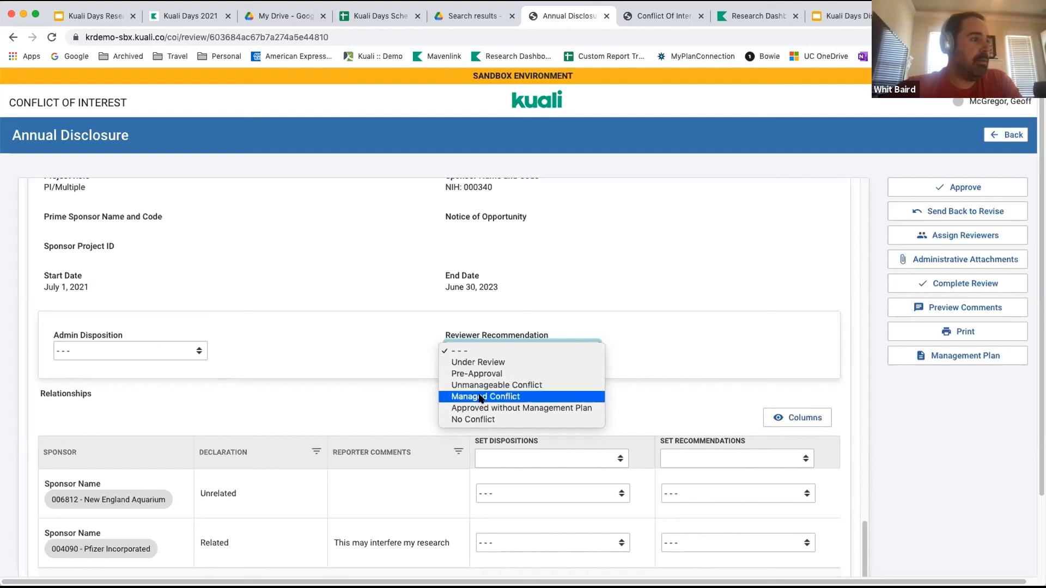
click(263, 343)
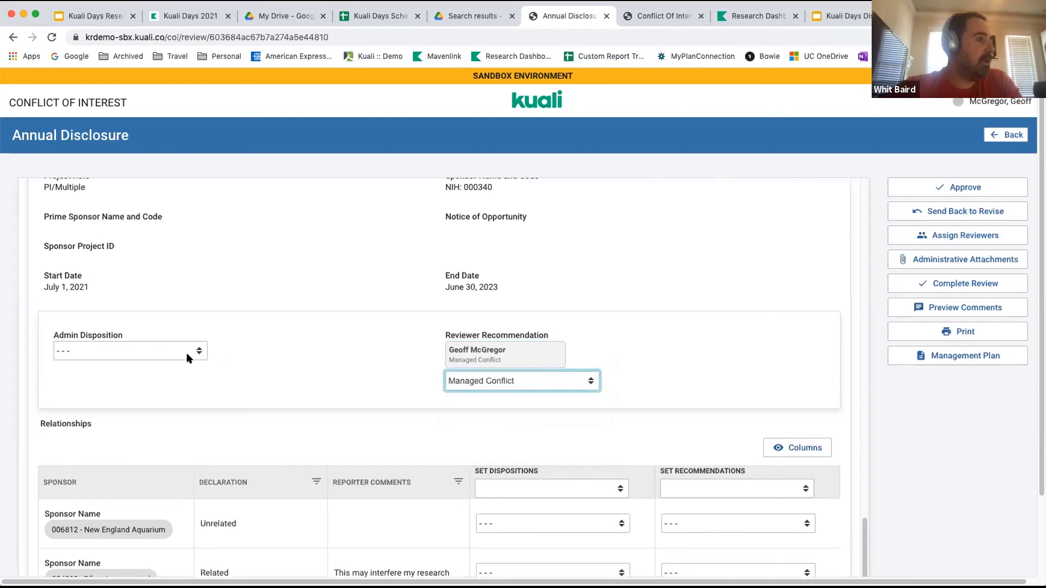
click(188, 352)
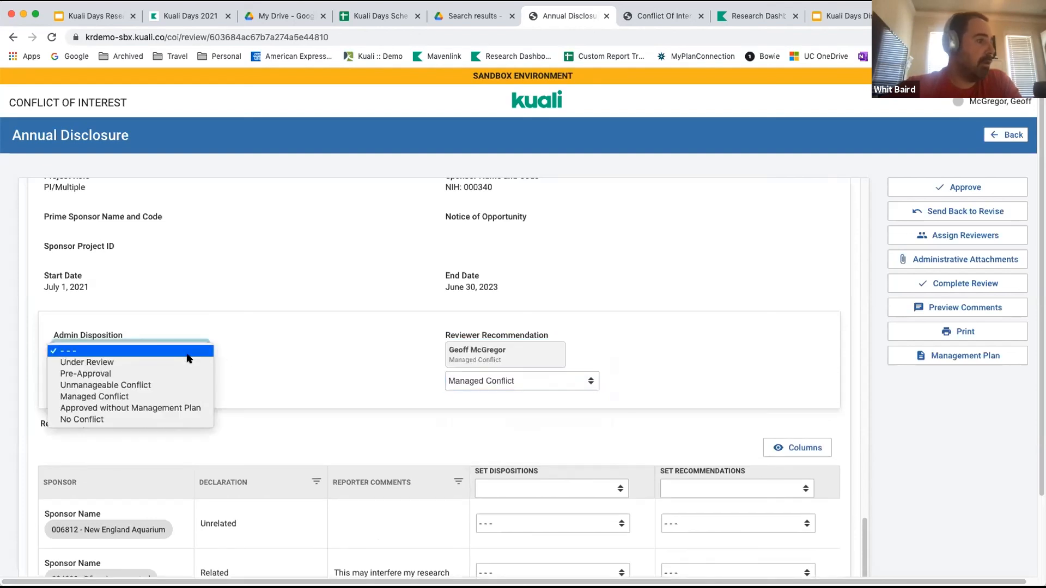
click(172, 396)
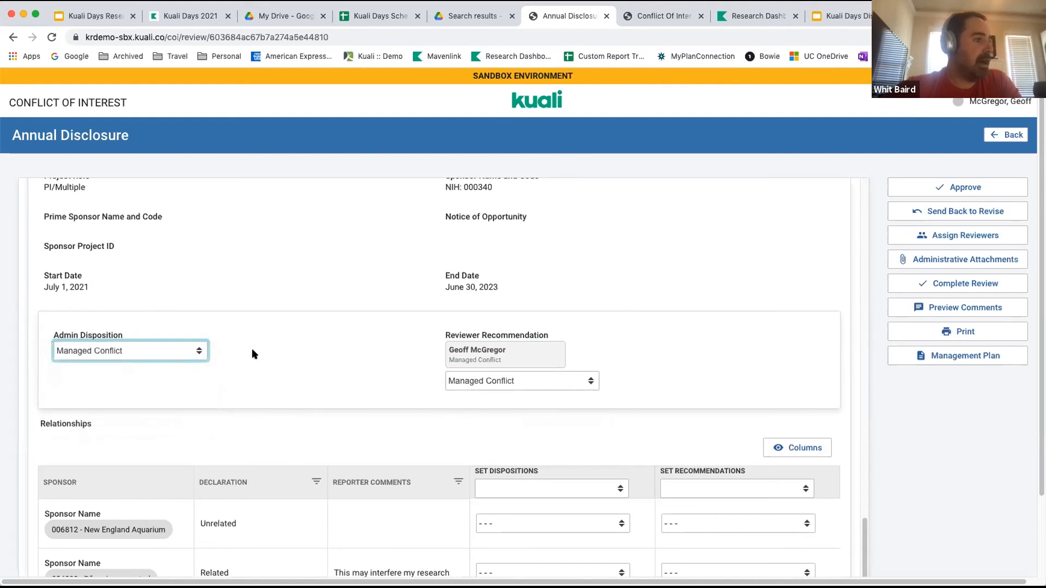
Change all project dispositions to No Conflict and expand Sample Proposal to check its admin disposition.
scroll(253, 354, down, 2)
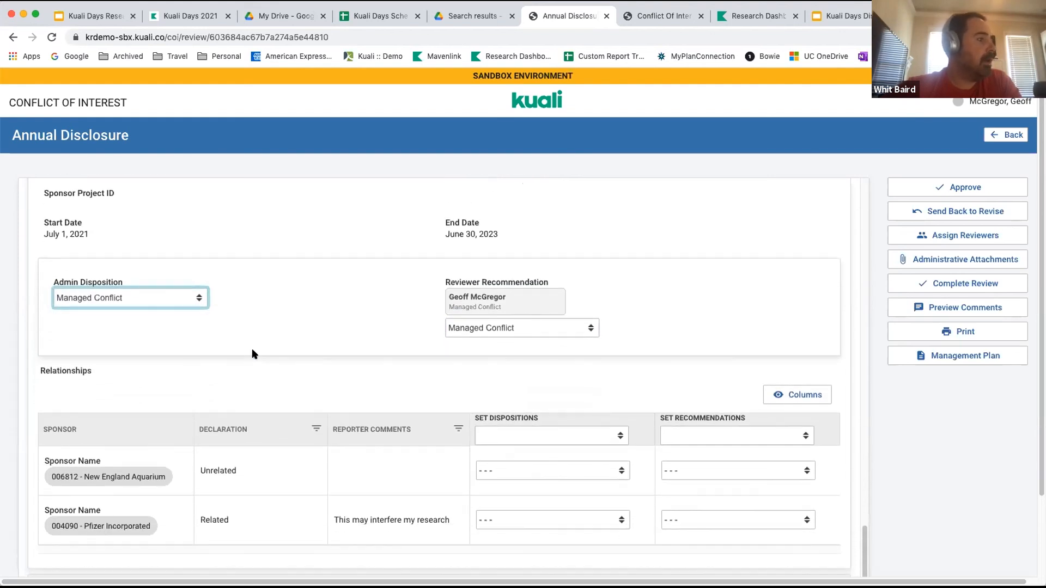
scroll(252, 354, up, 5)
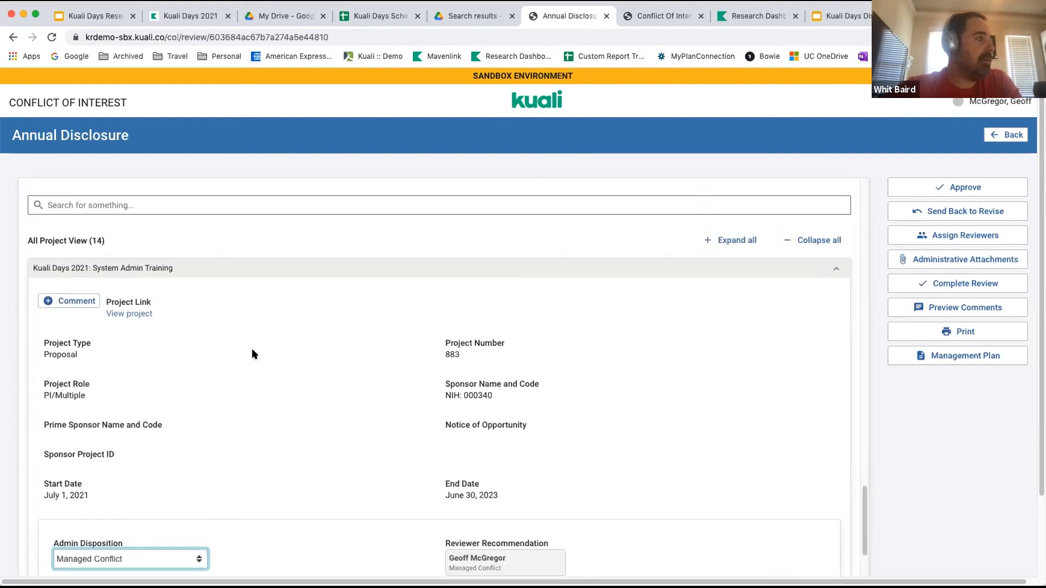
scroll(252, 354, up, 2)
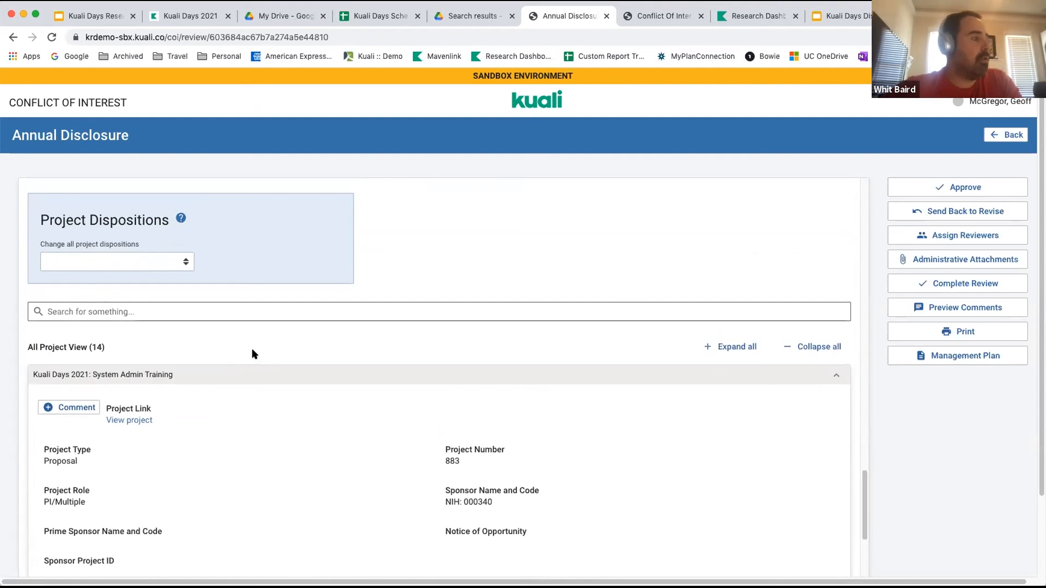
scroll(252, 351, down, 1)
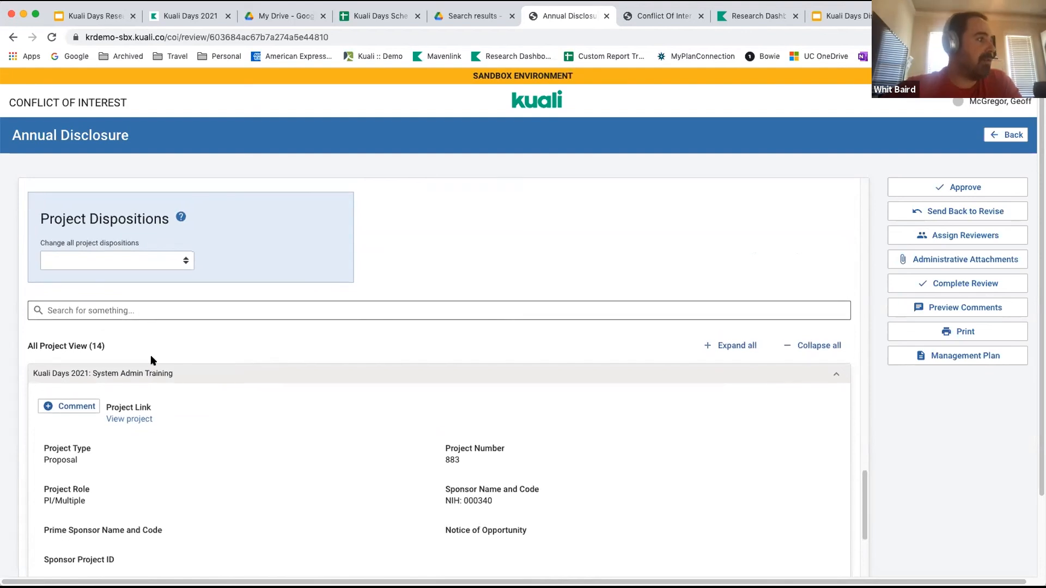
click(184, 258)
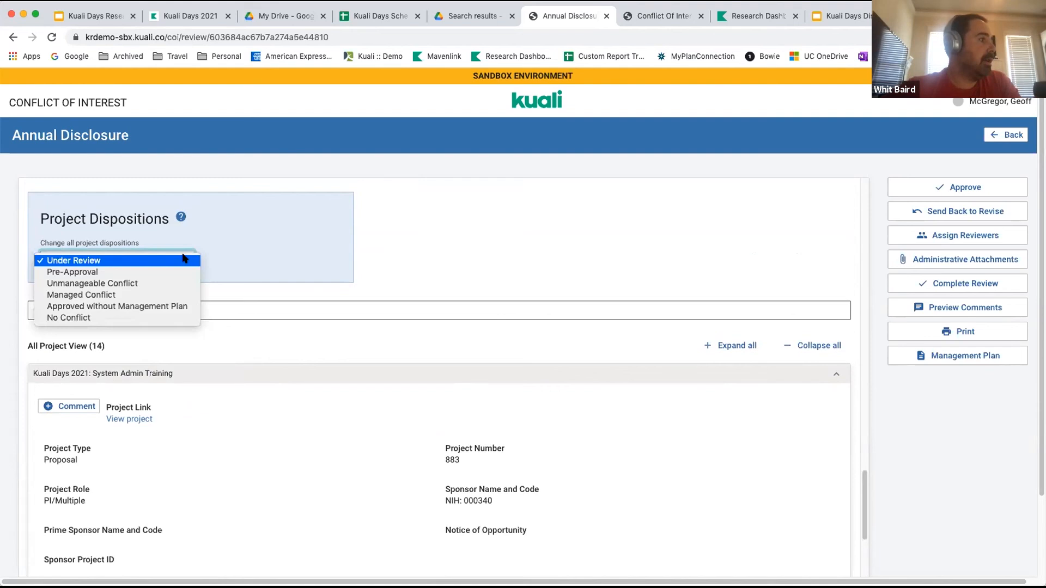
click(151, 319)
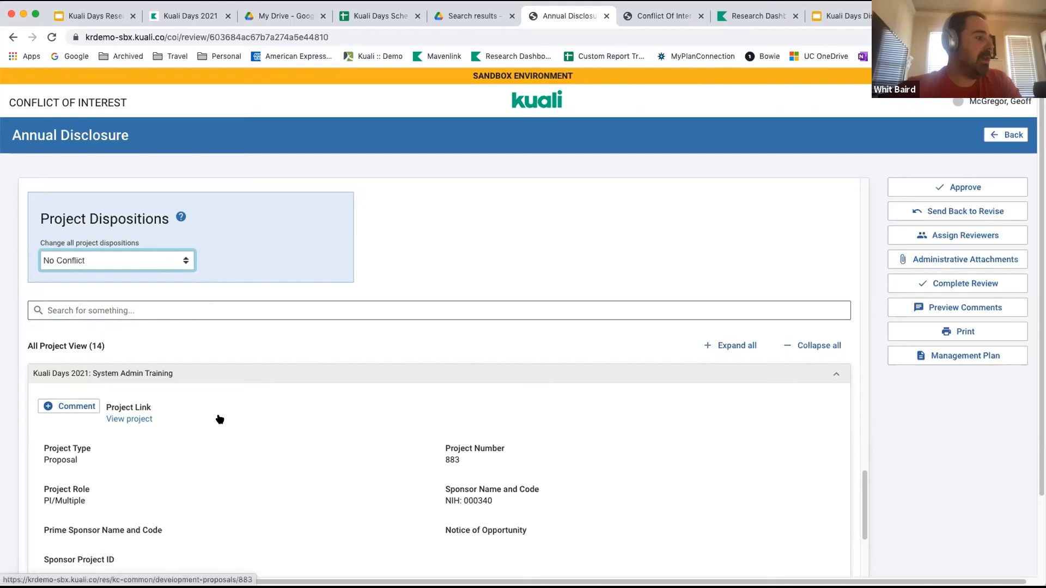
scroll(220, 420, down, 9)
scroll(218, 416, up, 3)
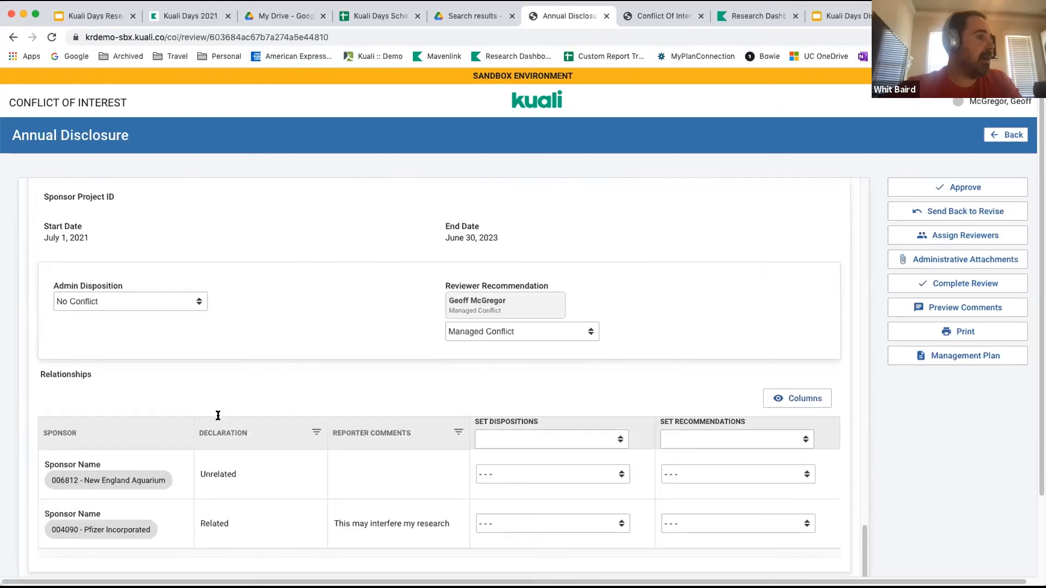
scroll(218, 416, down, 6)
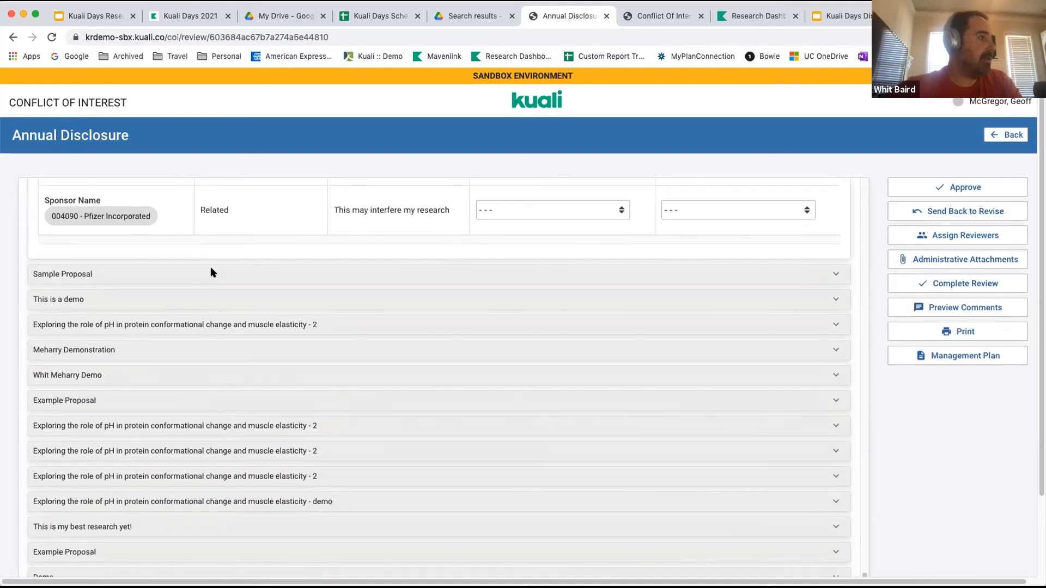
click(836, 275)
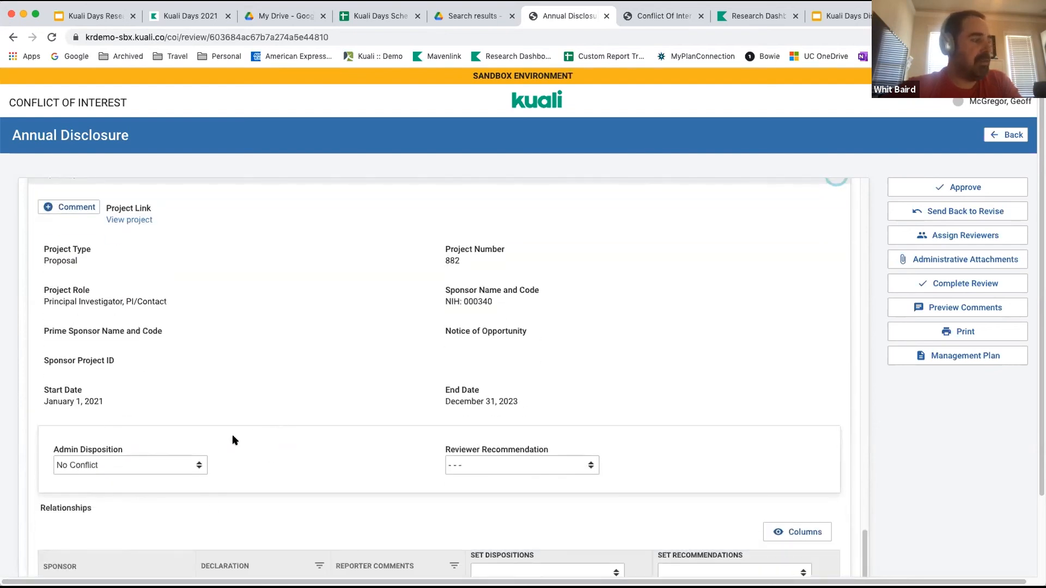
scroll(234, 440, up, 8)
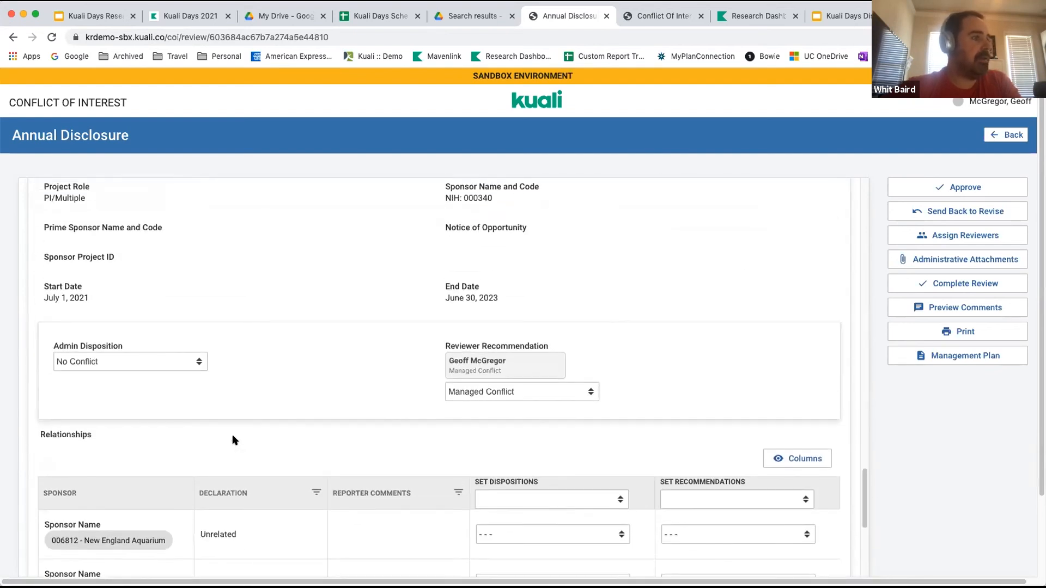
click(185, 364)
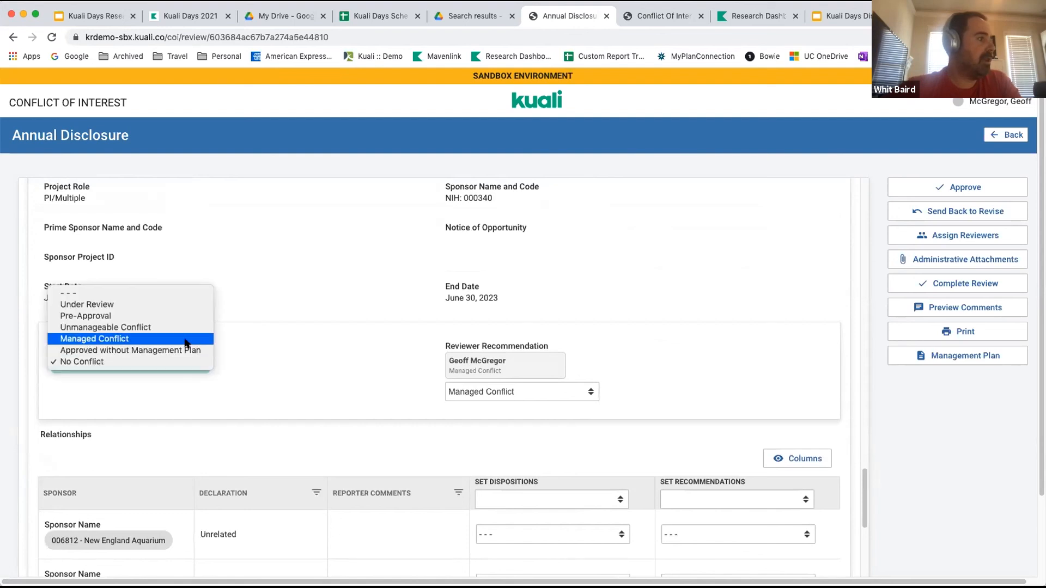
key(Escape)
scroll(284, 248, up, 2)
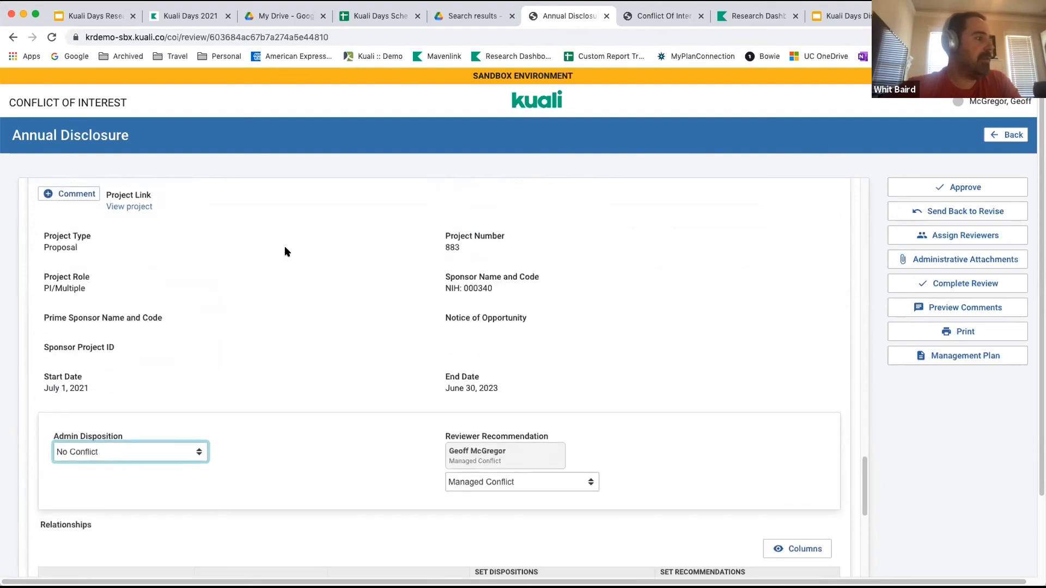
click(200, 444)
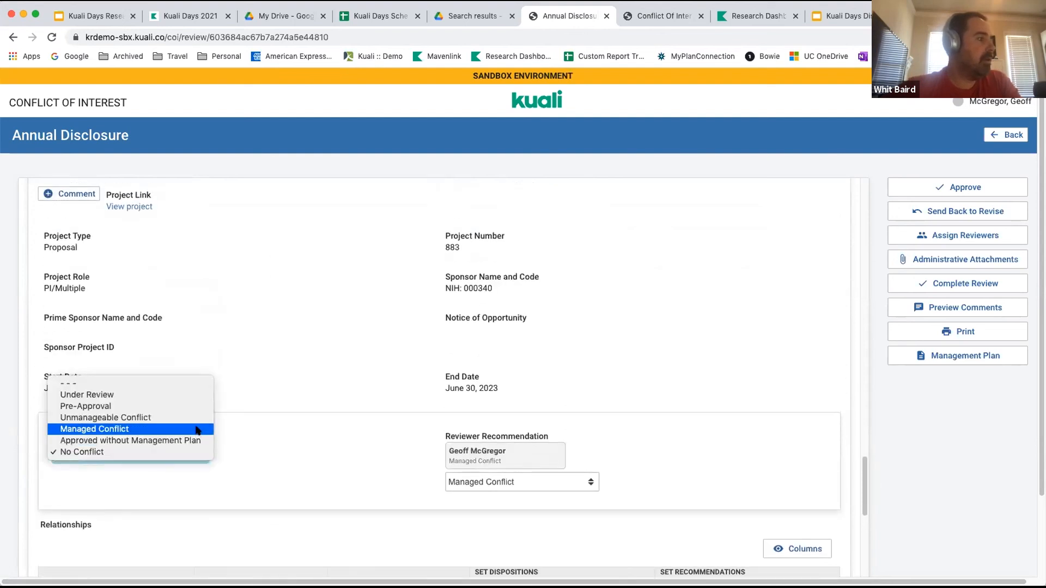
key(Escape)
Change all project dispositions to Managed Conflict and check the admin disposition of the Kuali Days 2021: System Admin Training project.
scroll(201, 291, up, 3)
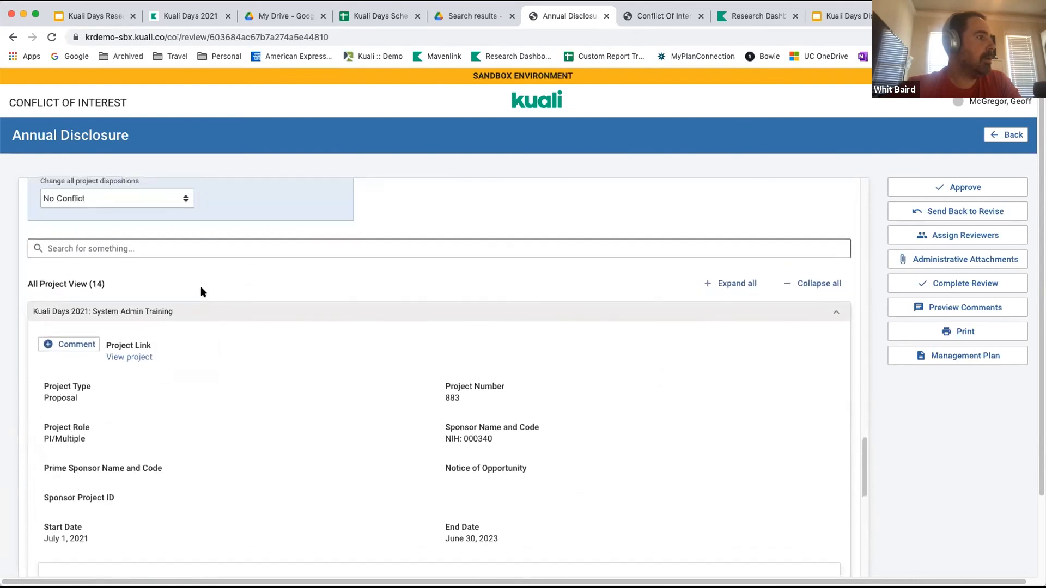
scroll(206, 291, up, 1)
click(172, 223)
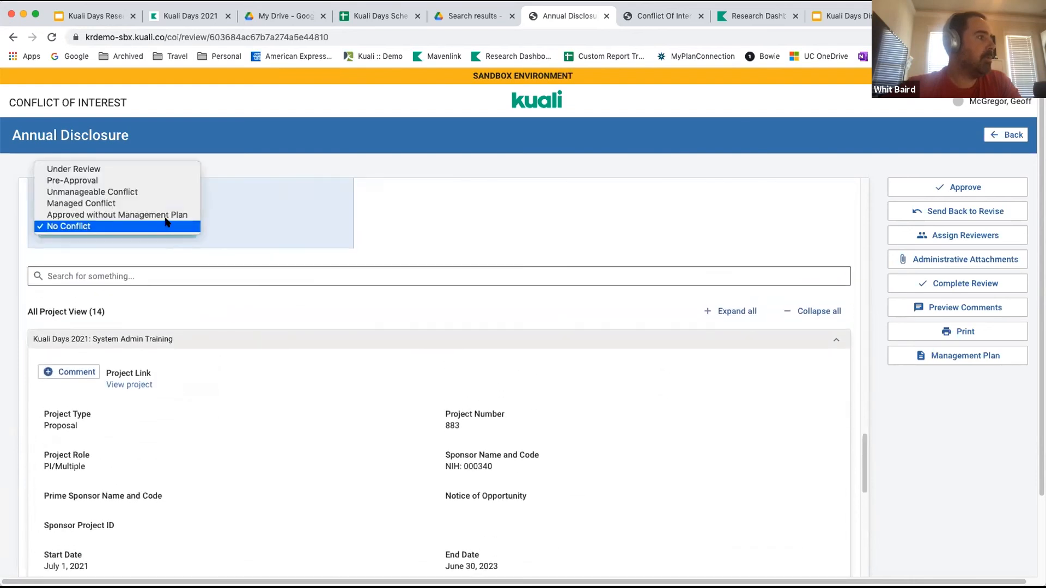
click(139, 203)
scroll(244, 498, down, 3)
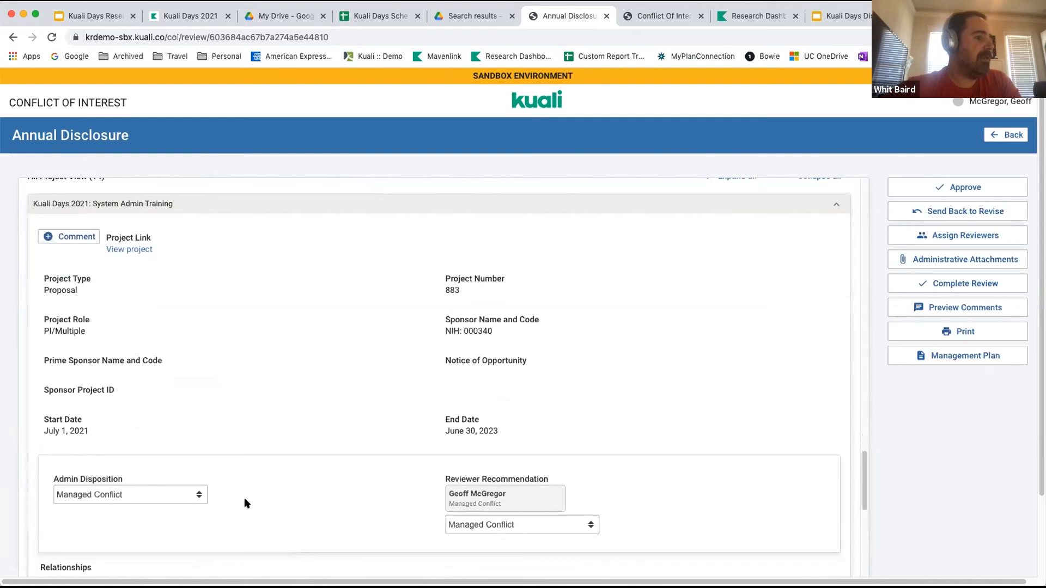
View the management plan attachments for the annual disclosure, and close them.
scroll(247, 504, up, 2)
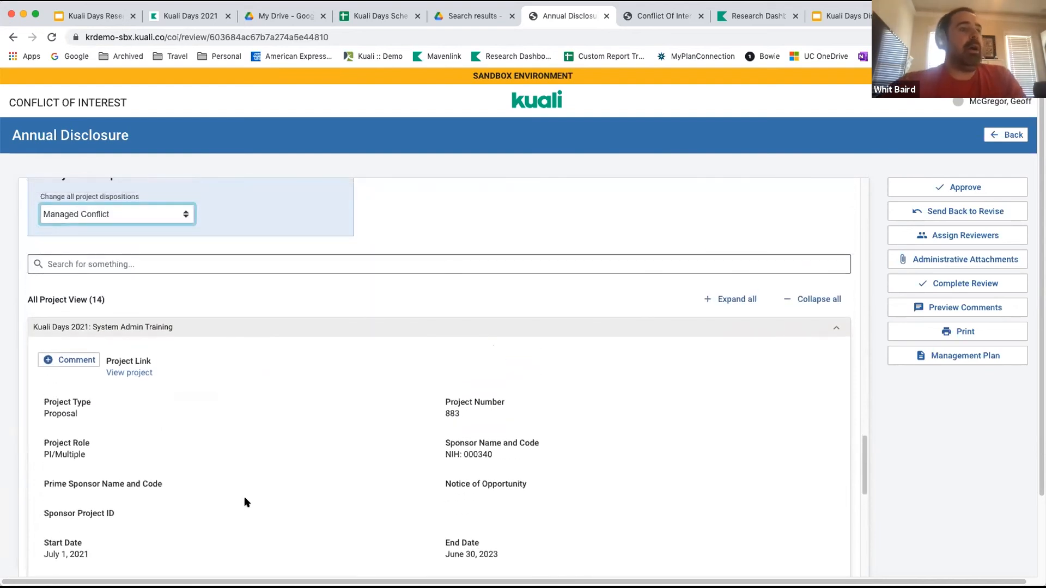
scroll(245, 499, up, 4)
scroll(245, 499, up, 6)
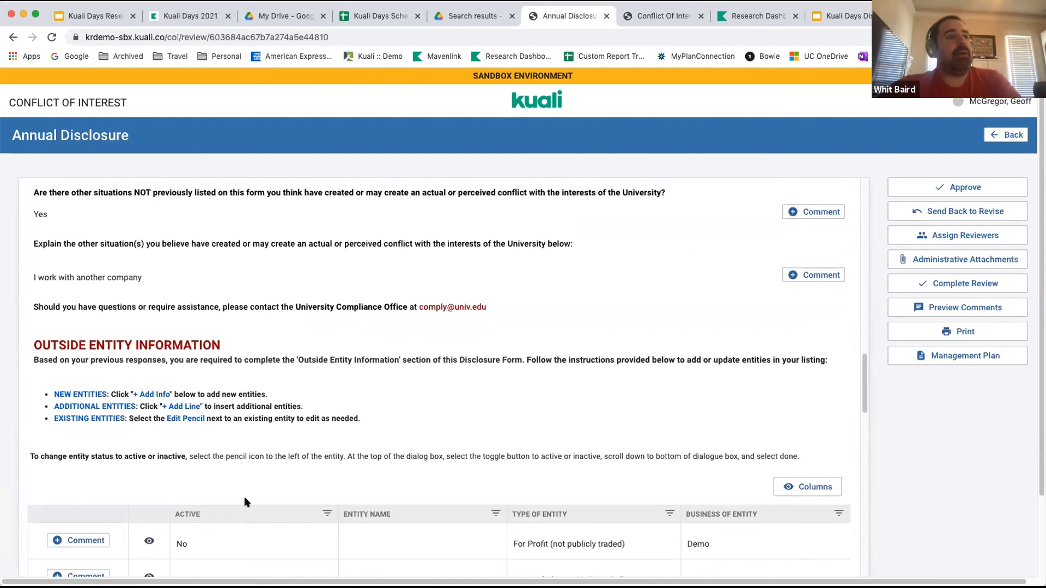
scroll(542, 330, up, 8)
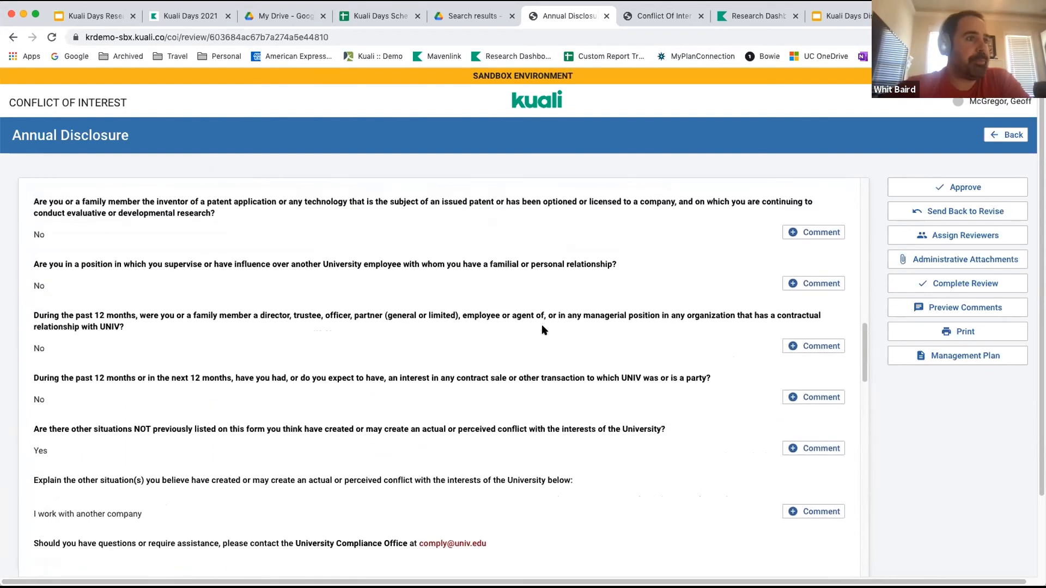
scroll(544, 330, up, 5)
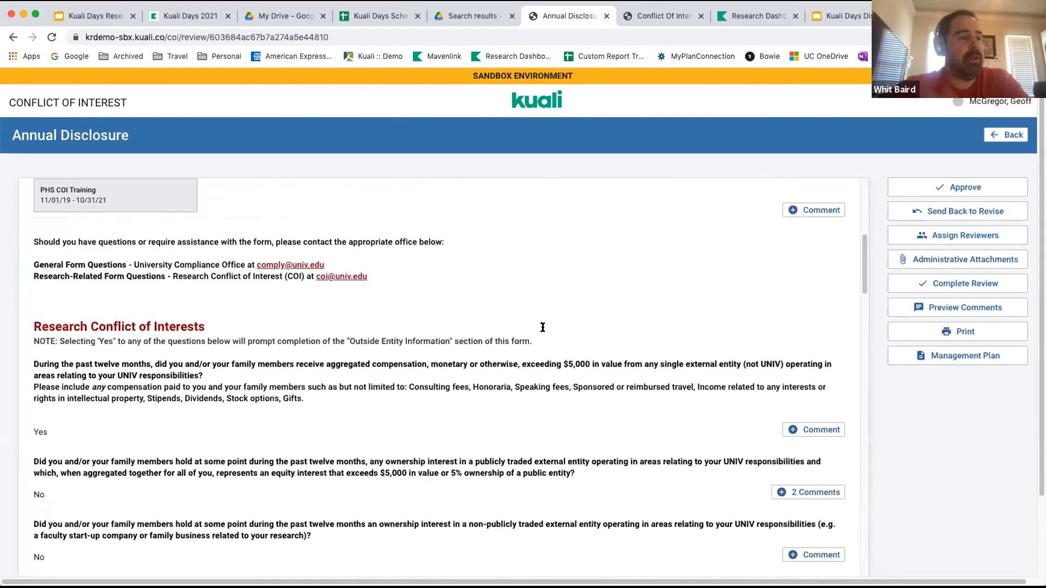
click(935, 363)
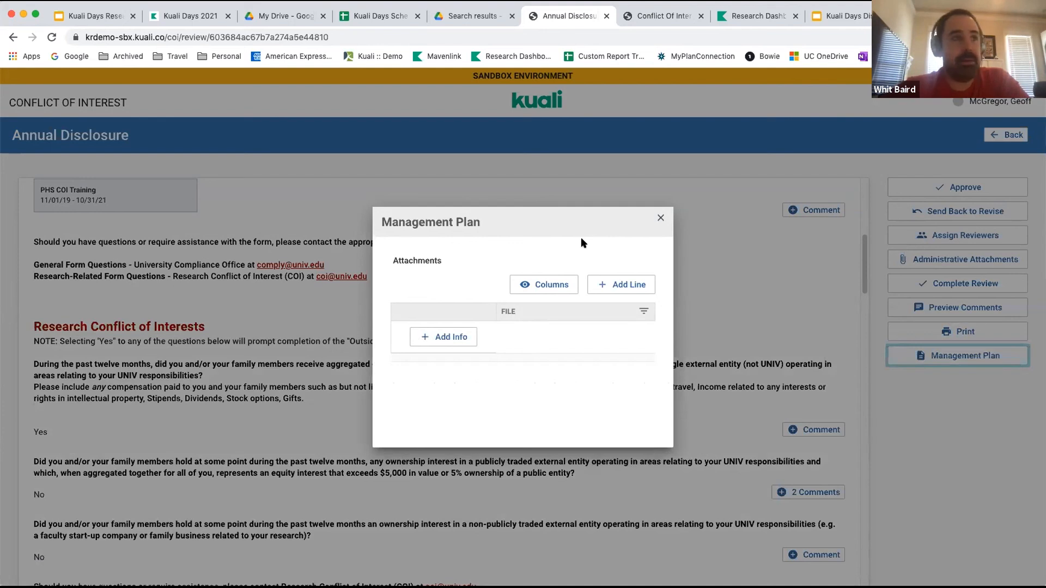
click(661, 215)
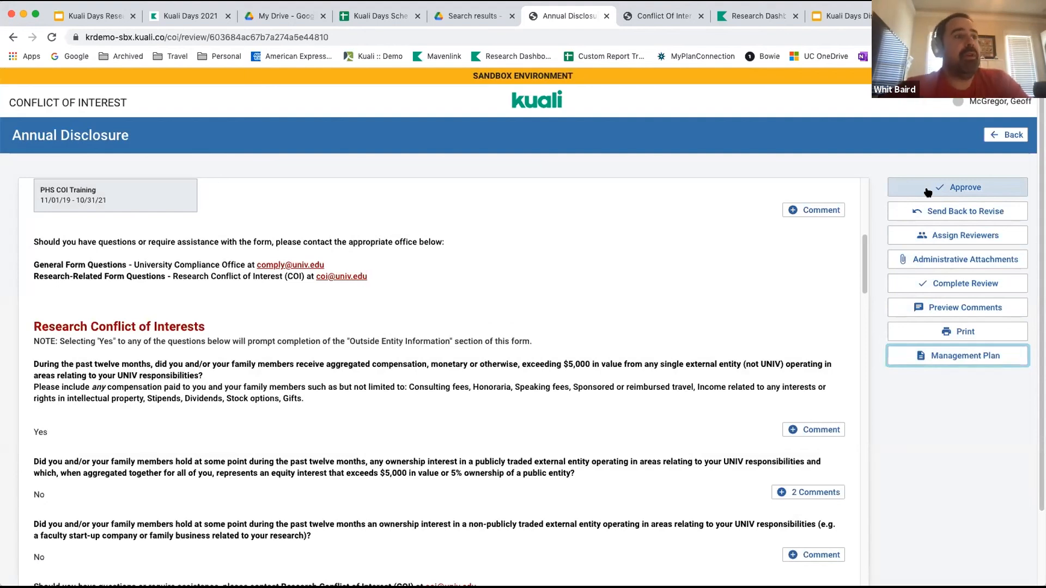
Approve the annual disclosure with Managed Conflict as the confirmed disposition.
click(955, 190)
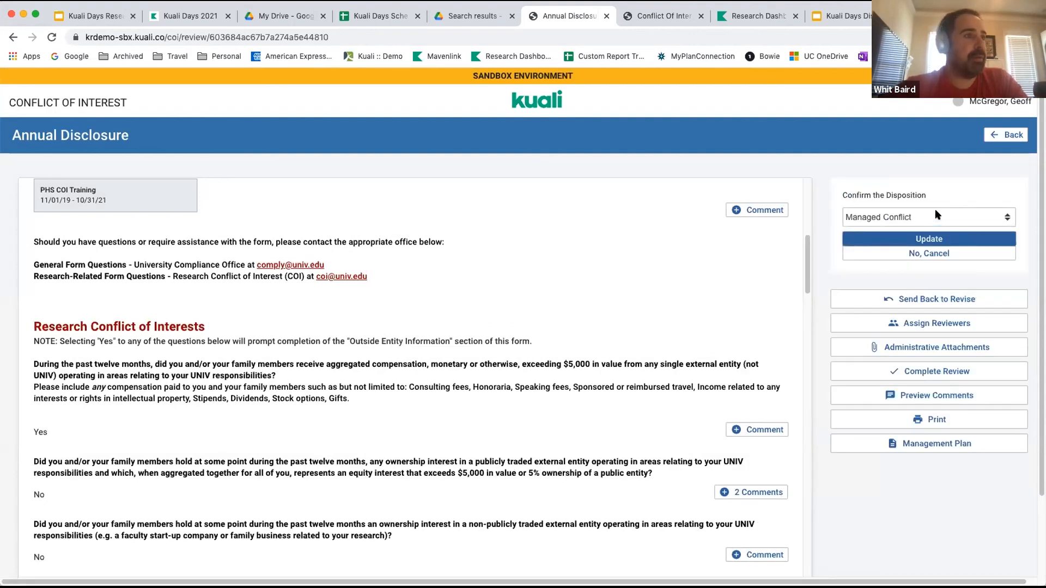
click(938, 215)
click(932, 218)
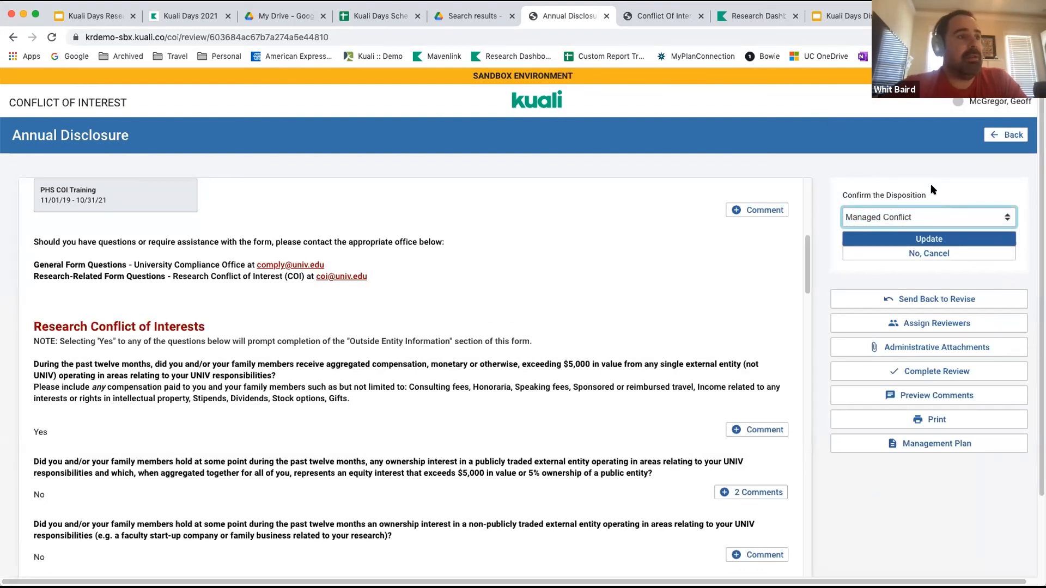
click(939, 239)
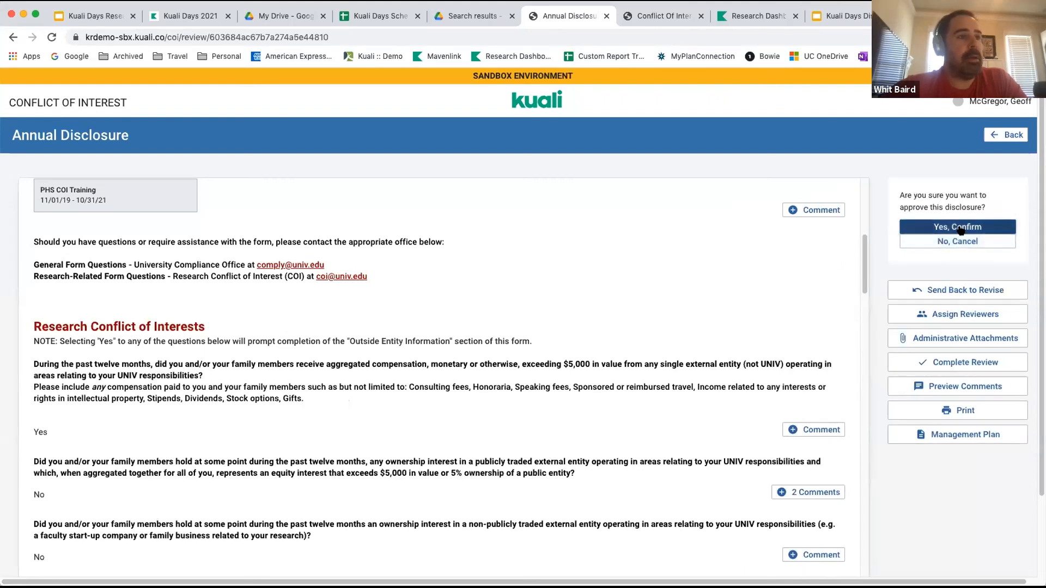
click(961, 228)
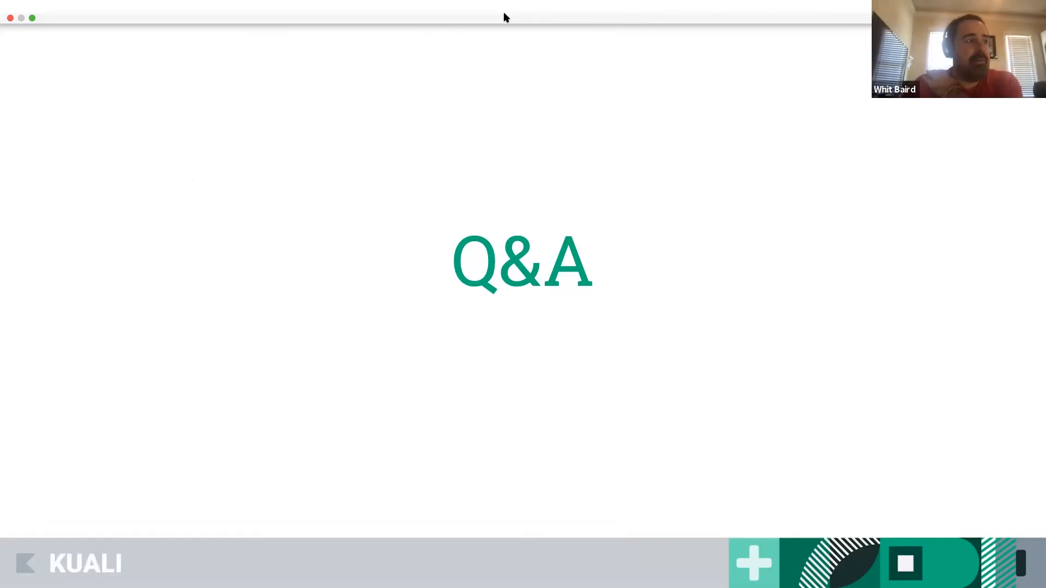
key(Right)
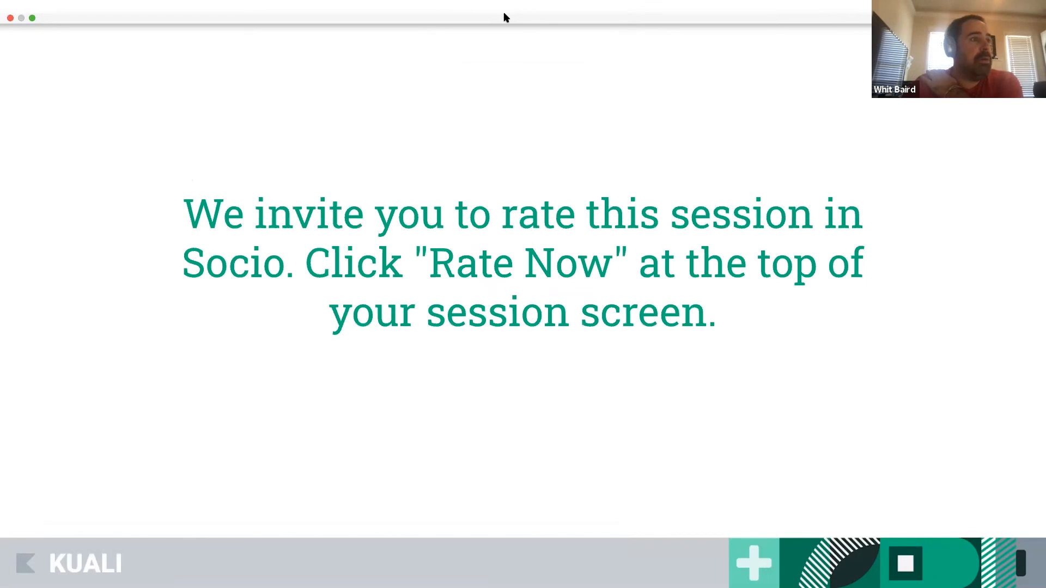